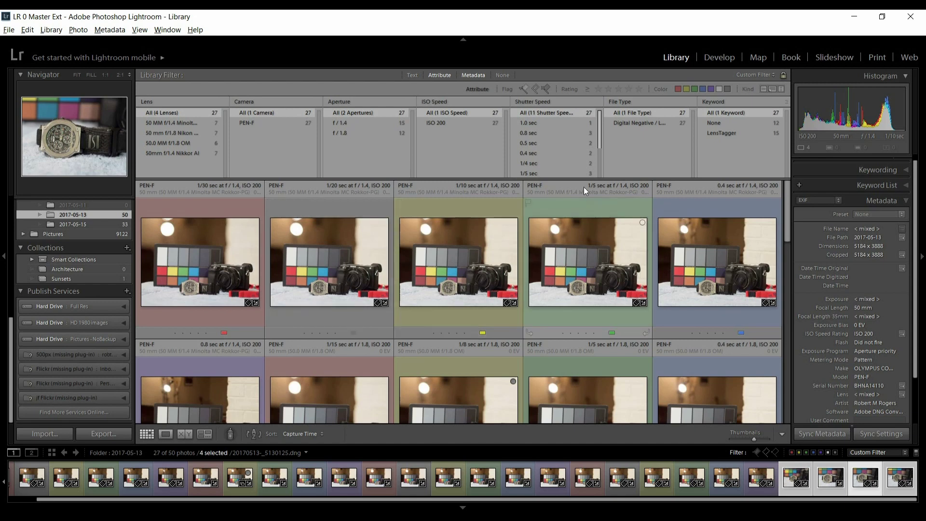
- Filter the folder to red-labelled photos and open the first two in Compare view with the lens, aperture and dimensions overlay
click(677, 89)
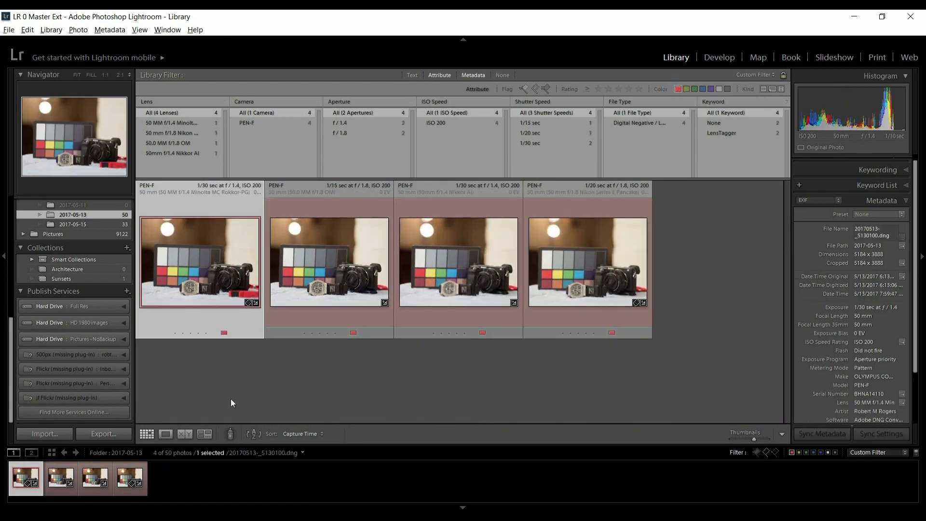
key(c)
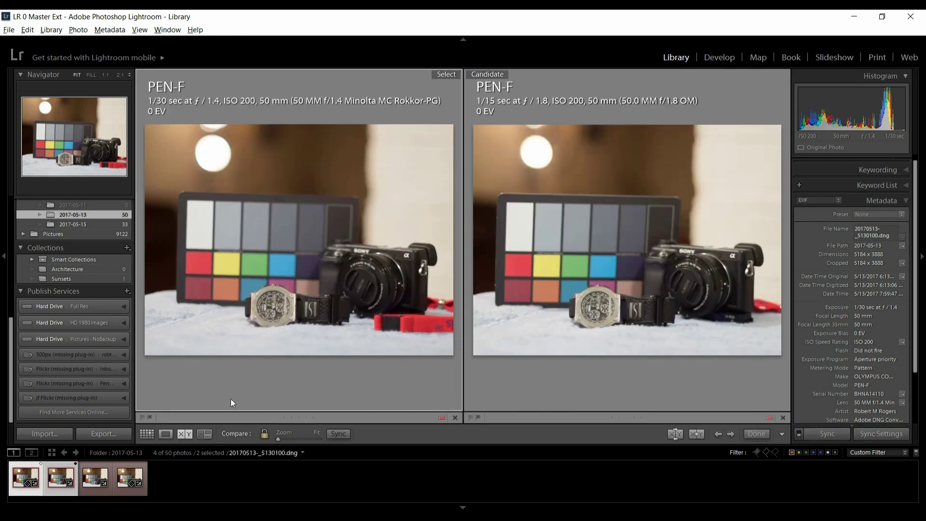
key(i)
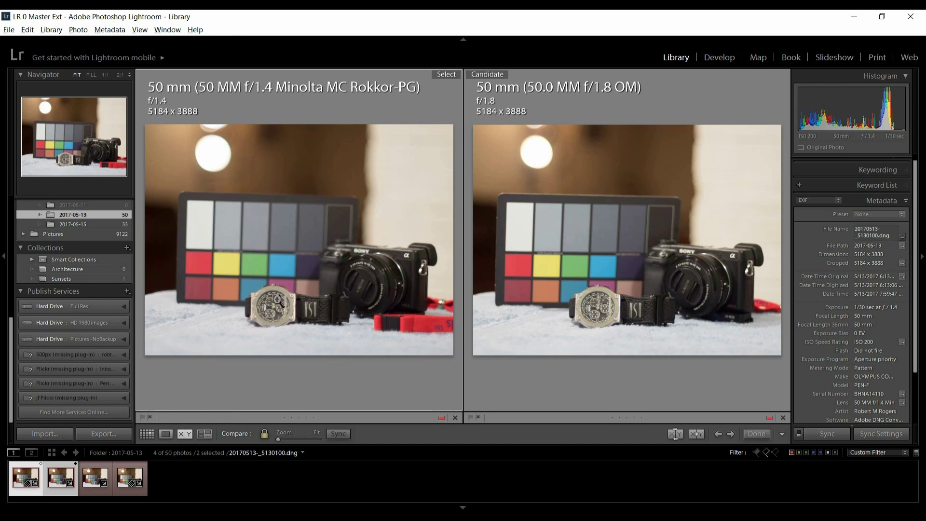
- Compare the watch dial's TIMEX lettering and left case edge at 2:1 between the Minolta Rokkor-PG and 50 mm f/1.8 OM shots
click(271, 309)
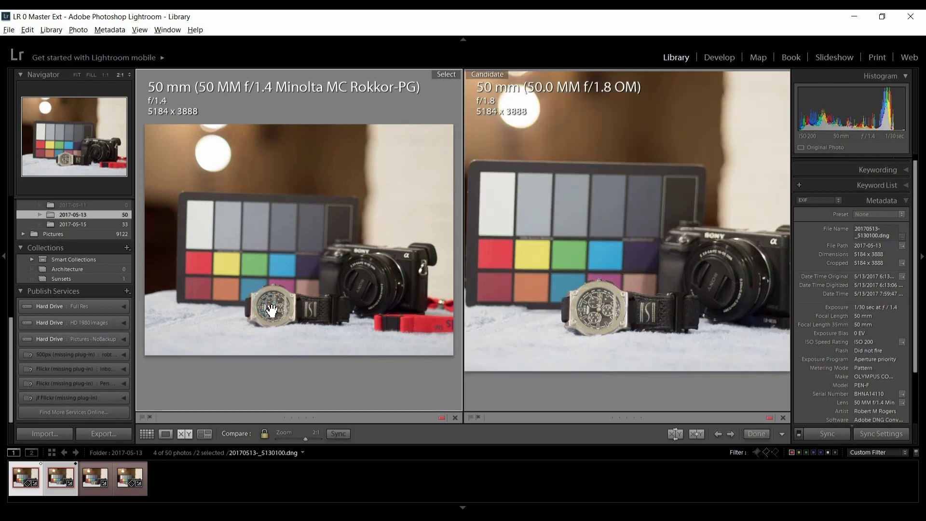
drag(299, 275, 327, 196)
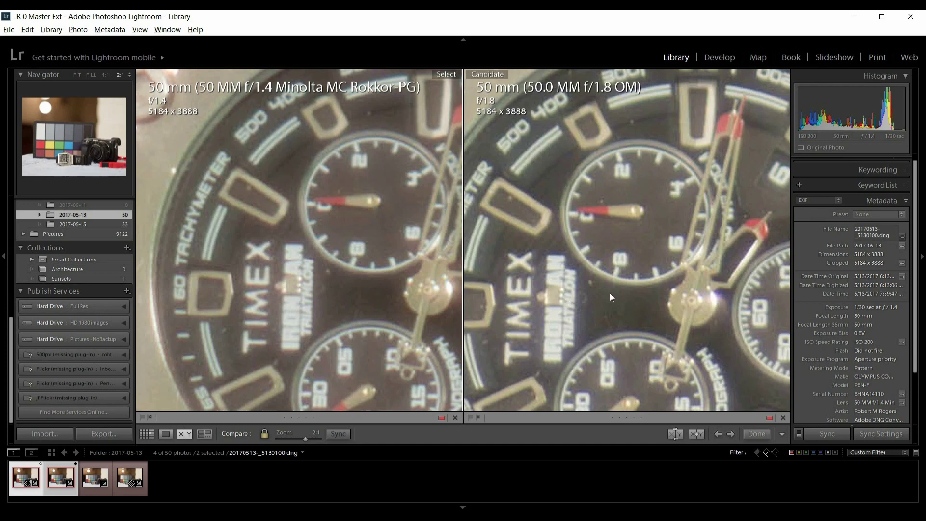
drag(525, 283, 580, 263)
drag(534, 291, 580, 265)
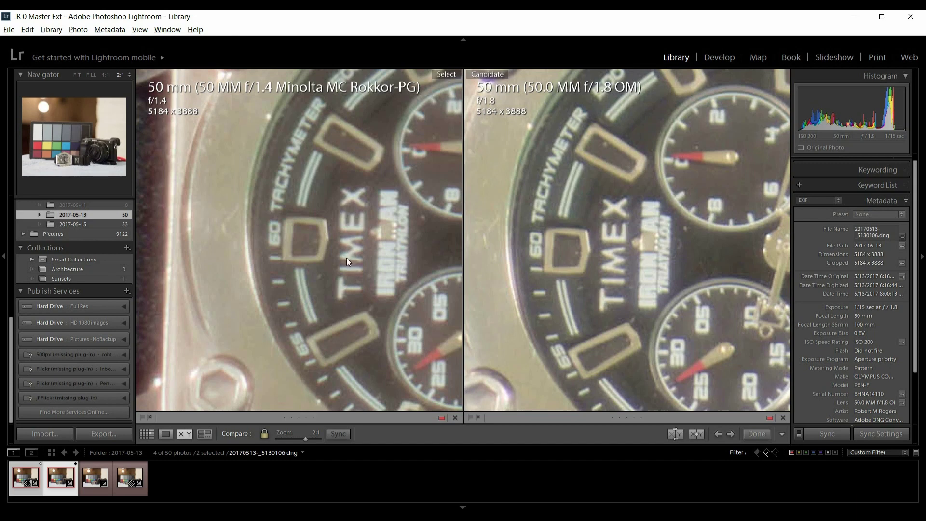
drag(336, 261, 414, 258)
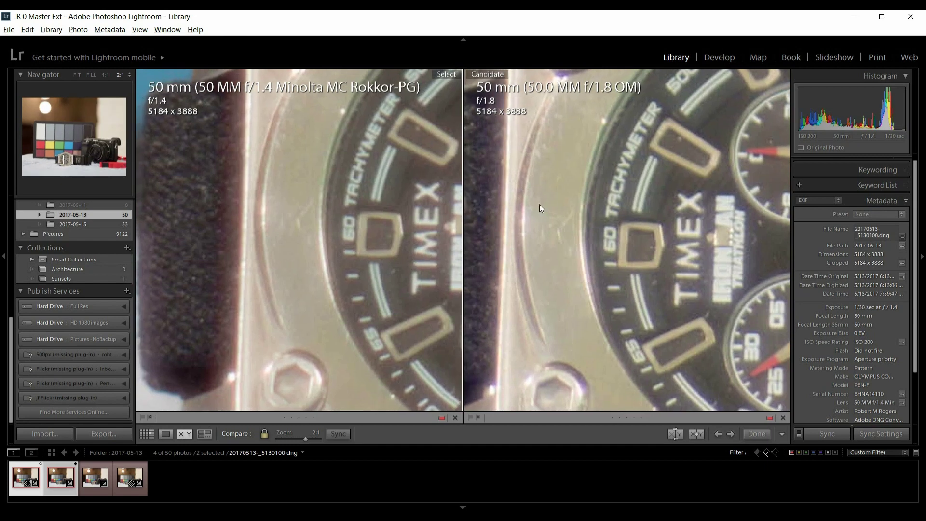
drag(539, 204, 605, 233)
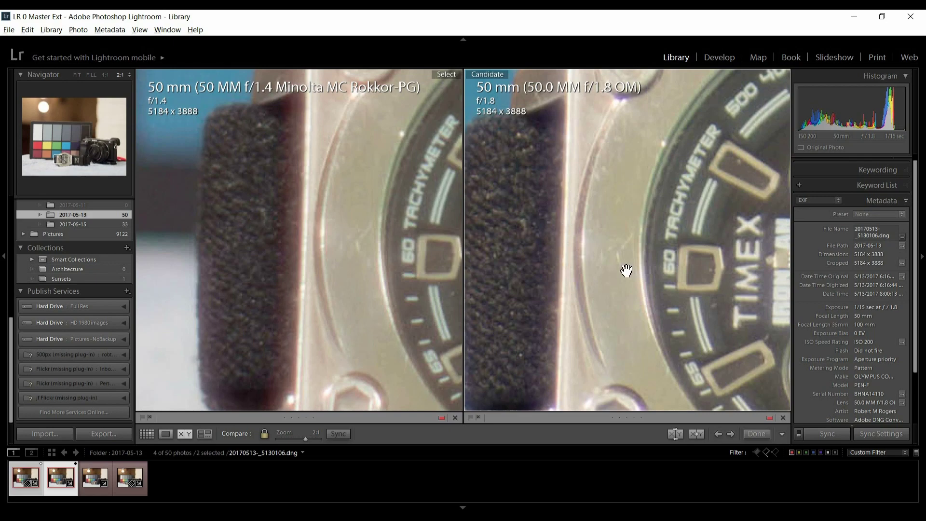
- Compare fringing on the watch case's right edge and the strap's stitched logo between the Rokkor-PG and OM shots
drag(627, 269, 320, 260)
drag(442, 283, 242, 270)
drag(353, 281, 230, 271)
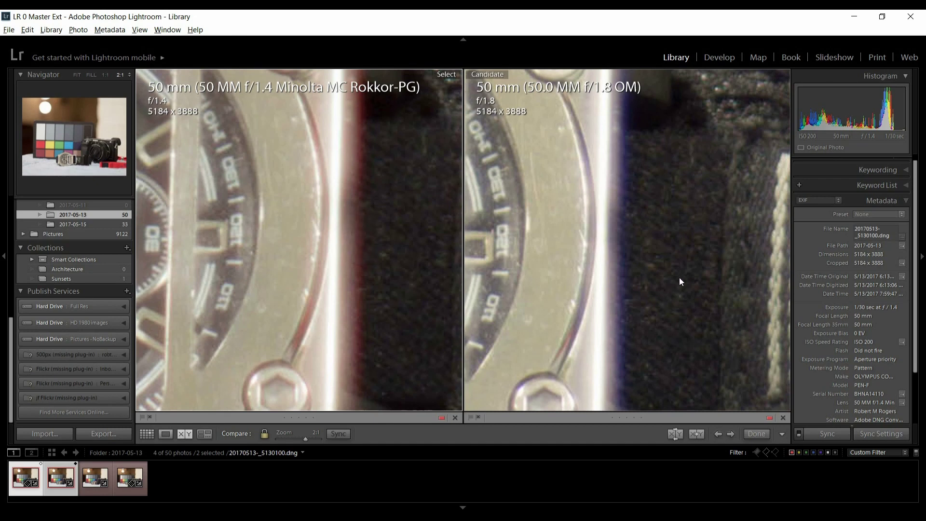
drag(650, 200, 379, 209)
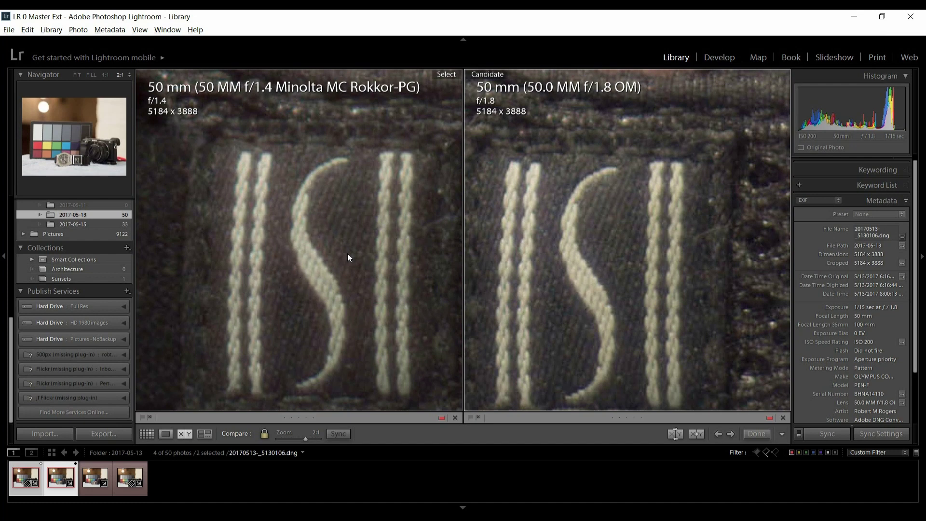
drag(620, 227, 686, 258)
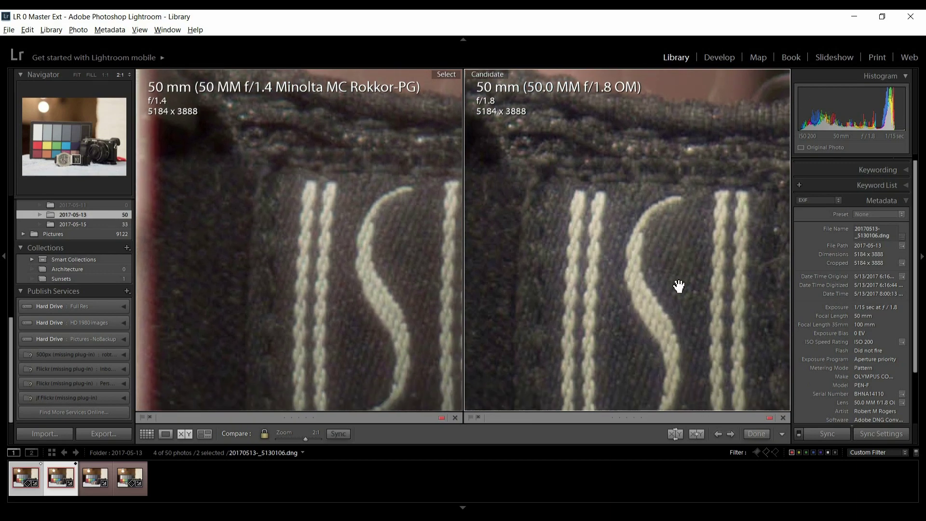
drag(635, 291, 674, 207)
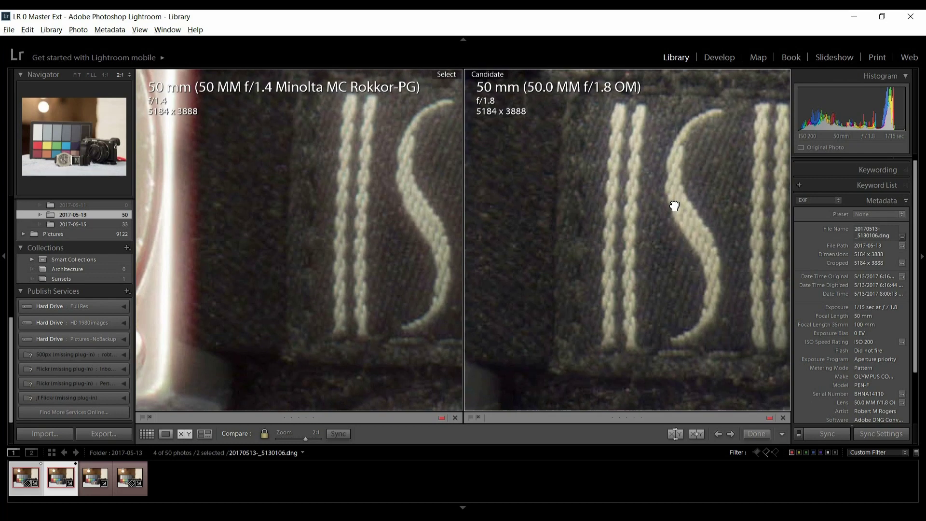
drag(674, 206, 682, 232)
- Compare the watch's subdials and hands between the Rokkor-PG and OM shots, and return both photos to the fitted view
drag(561, 257, 617, 267)
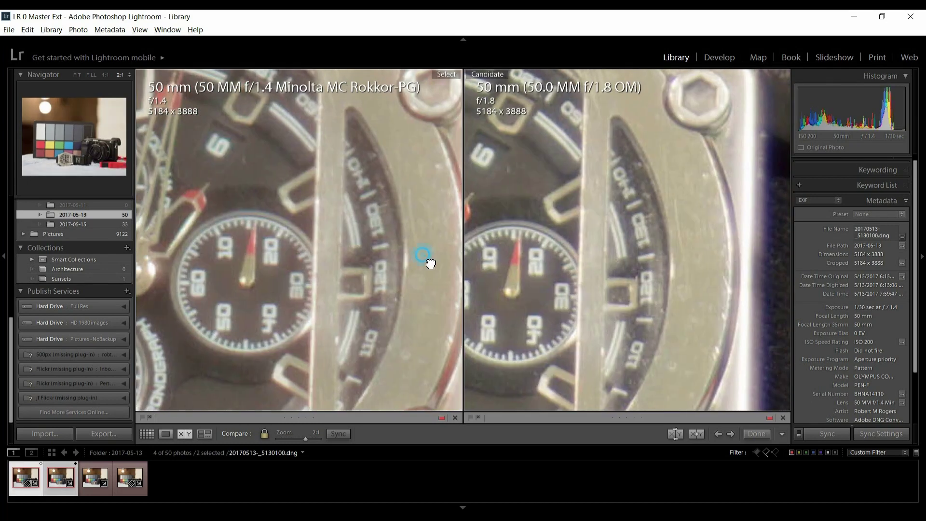
drag(429, 262, 510, 276)
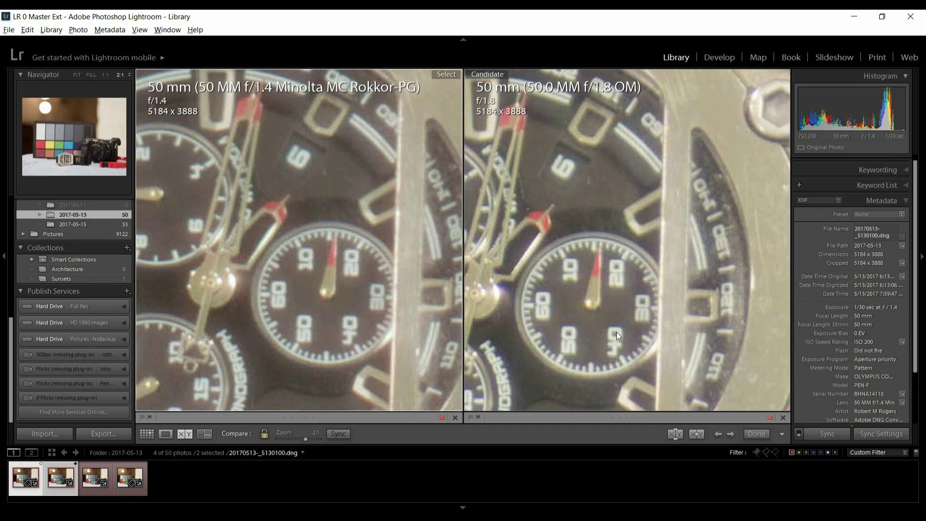
drag(553, 218, 706, 215)
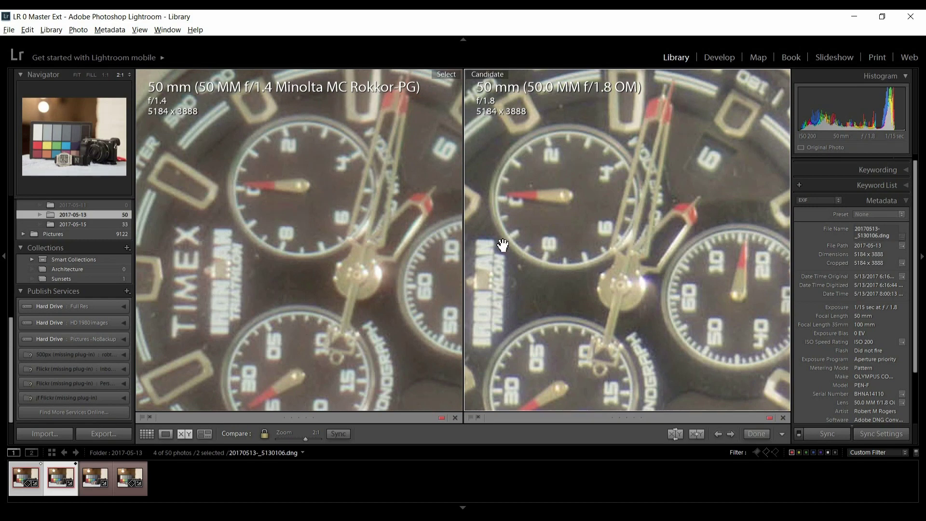
click(319, 242)
click(325, 248)
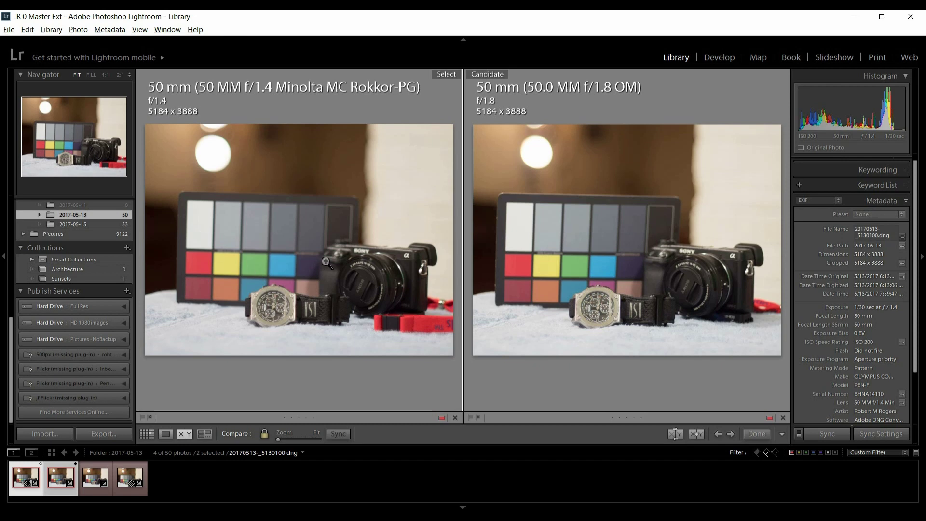
- Inspect the watch case's upper-right screw and bezel edge at 2:1 in the Rokkor-PG and OM shots, and zoom back out
click(296, 306)
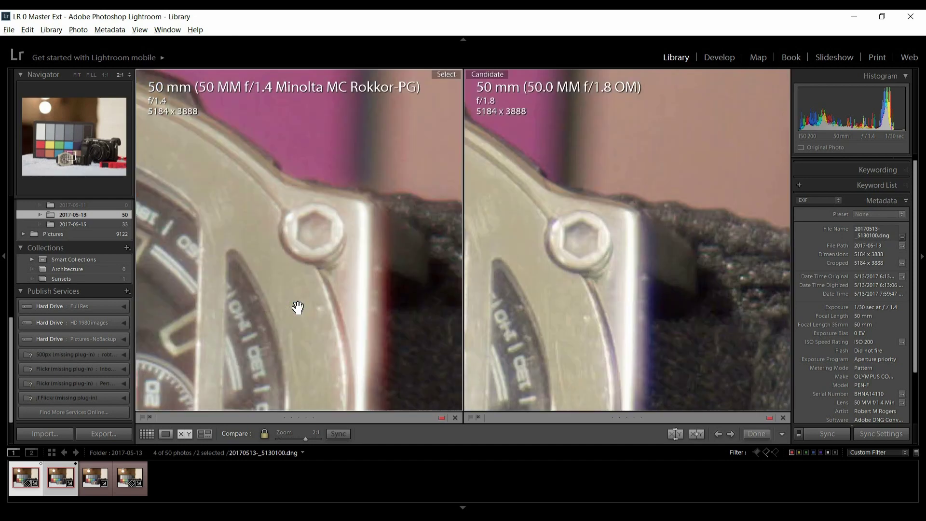
drag(298, 308, 378, 252)
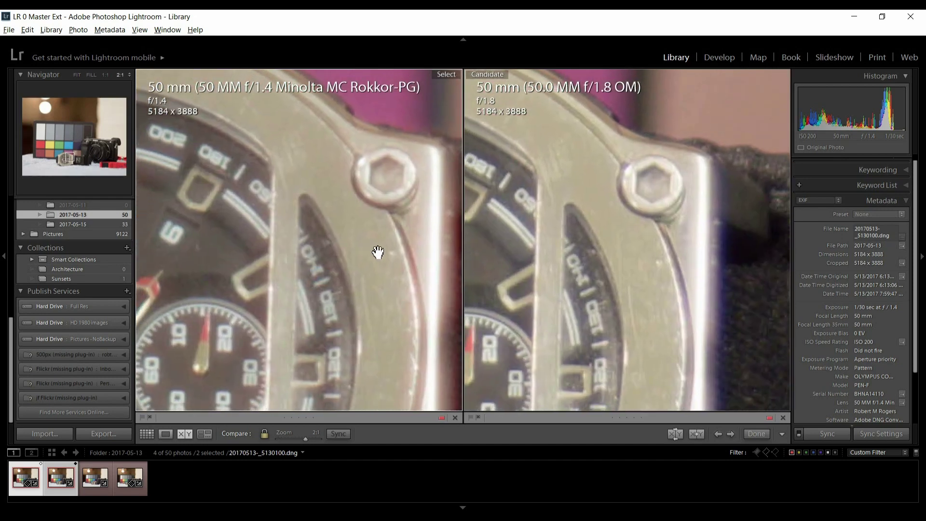
click(572, 224)
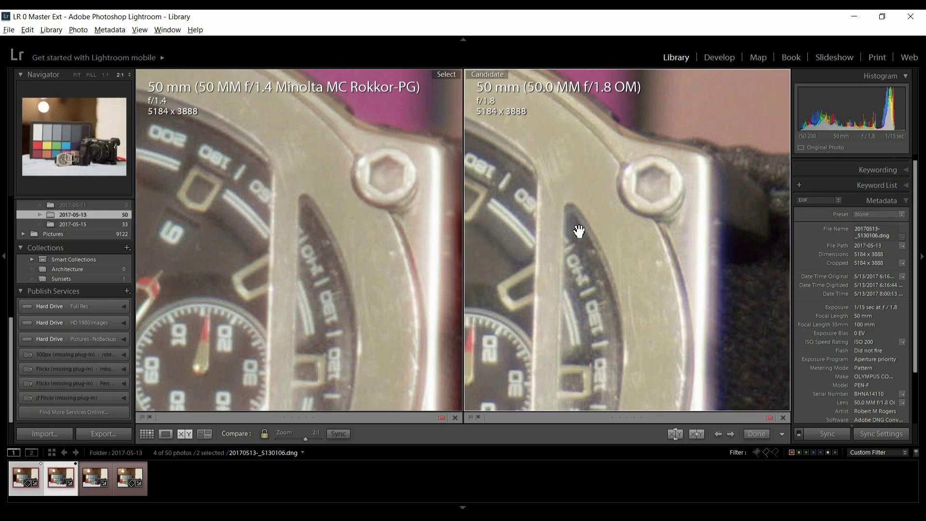
click(318, 257)
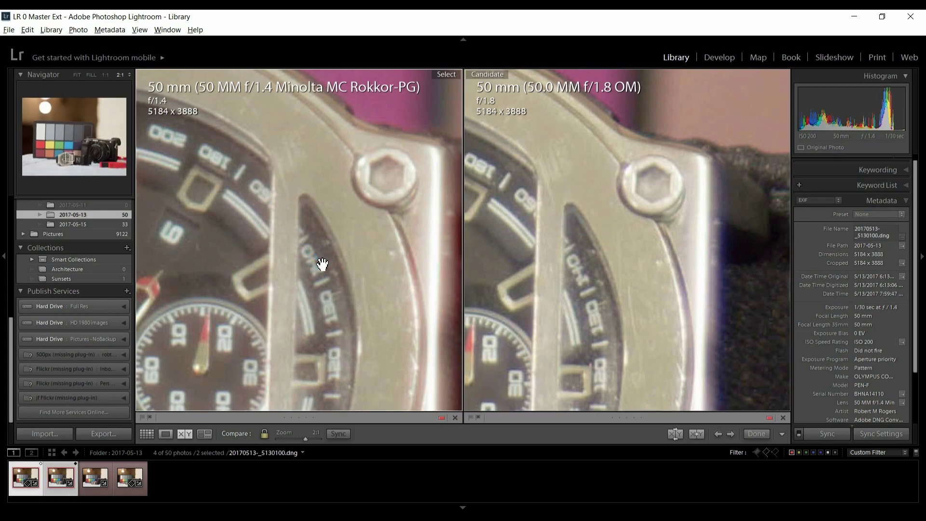
click(322, 264)
- Make the 50mm f/1.4 Nikkor AI photo the candidate and compare its watch dial and left strap edge at 2:1 with the Rokkor-PG shot
key(Right)
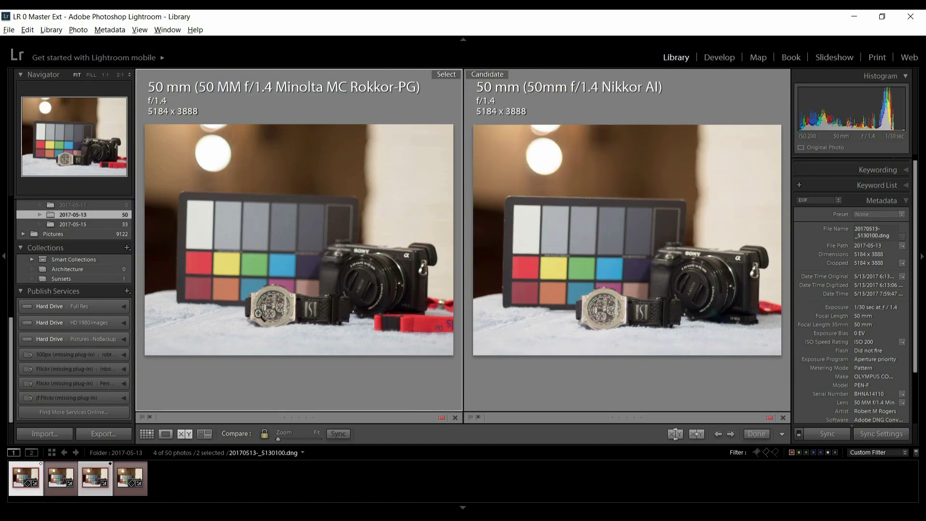
click(279, 312)
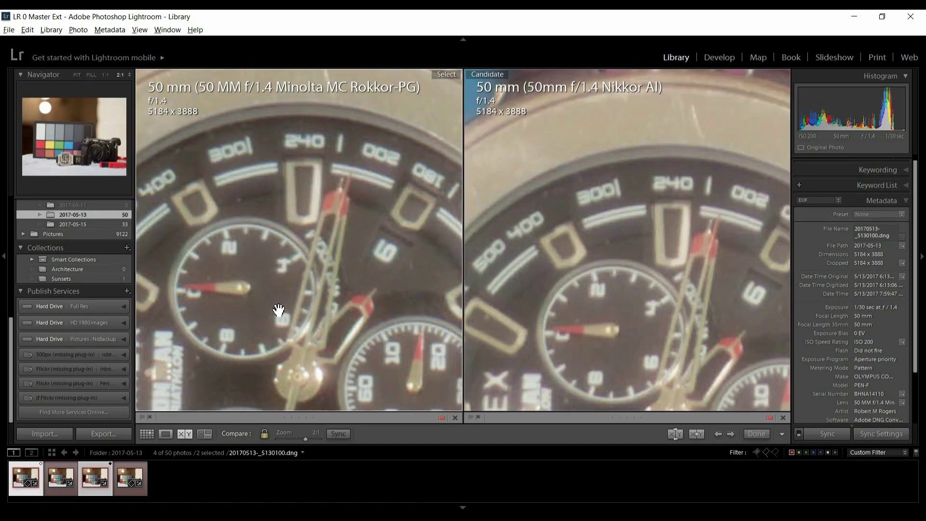
drag(261, 316, 354, 170)
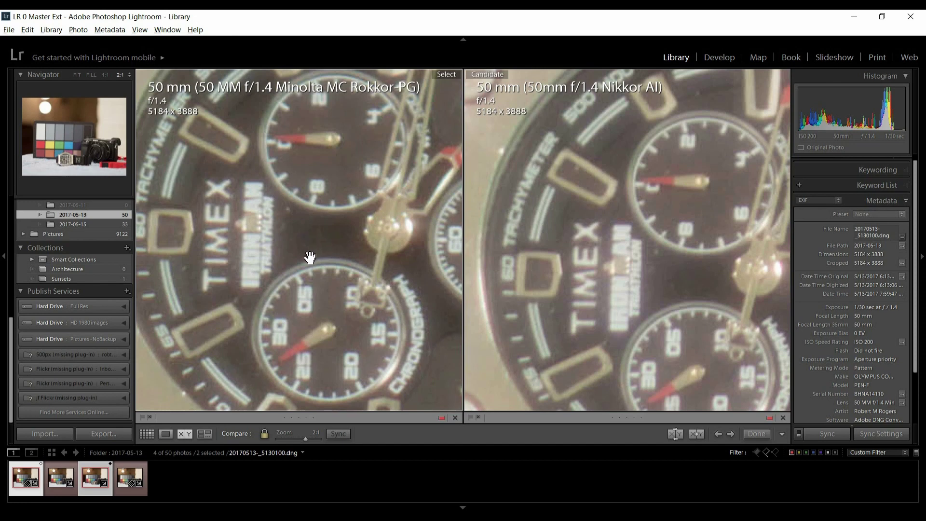
drag(231, 232, 383, 268)
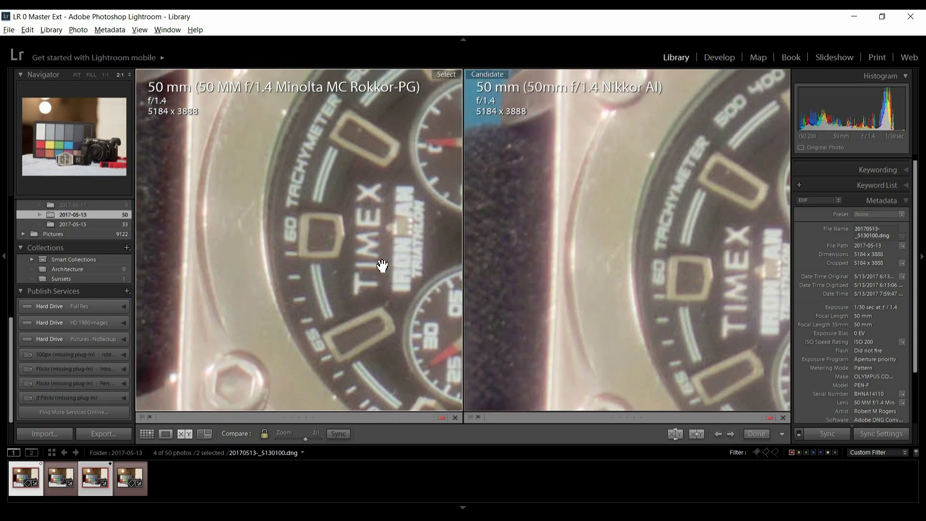
drag(352, 220, 390, 286)
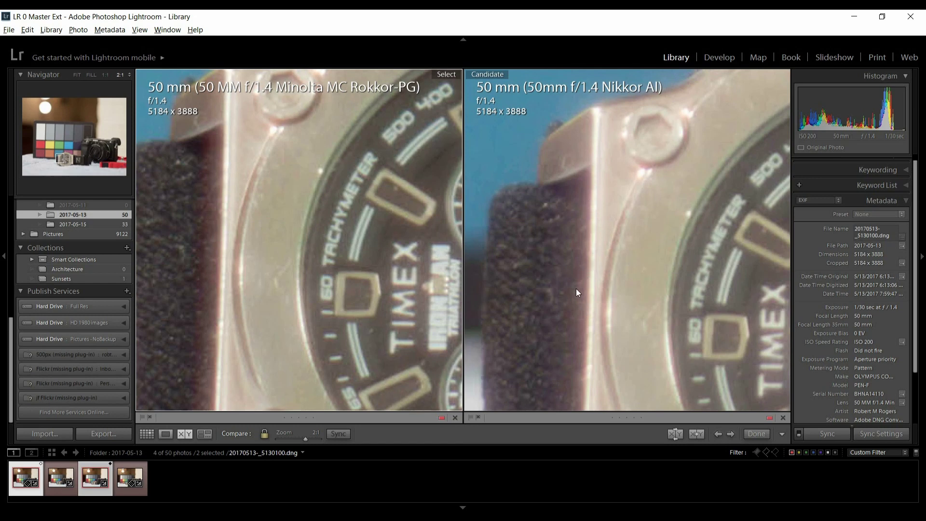
click(536, 308)
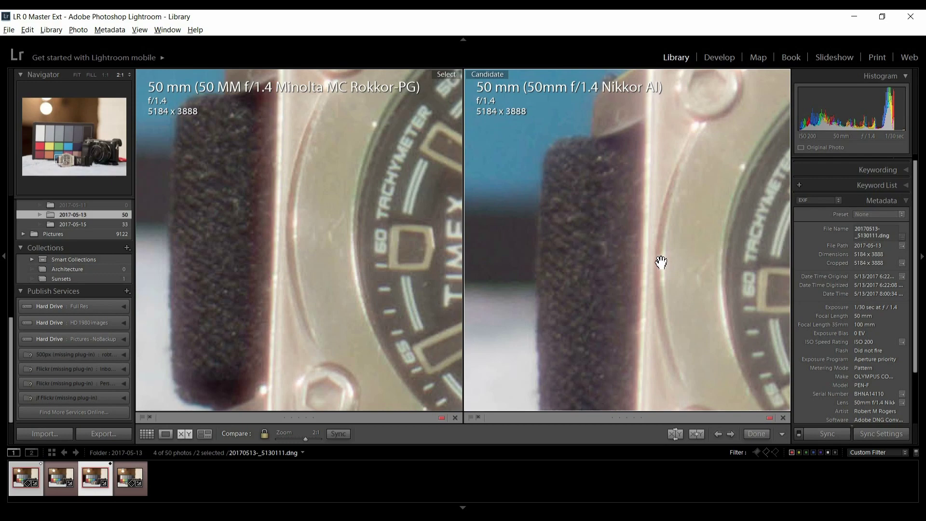
- Compare the strap's stitched logo and upper fabric edge between the Rokkor-PG and Nikkor AI shots
drag(756, 268, 124, 234)
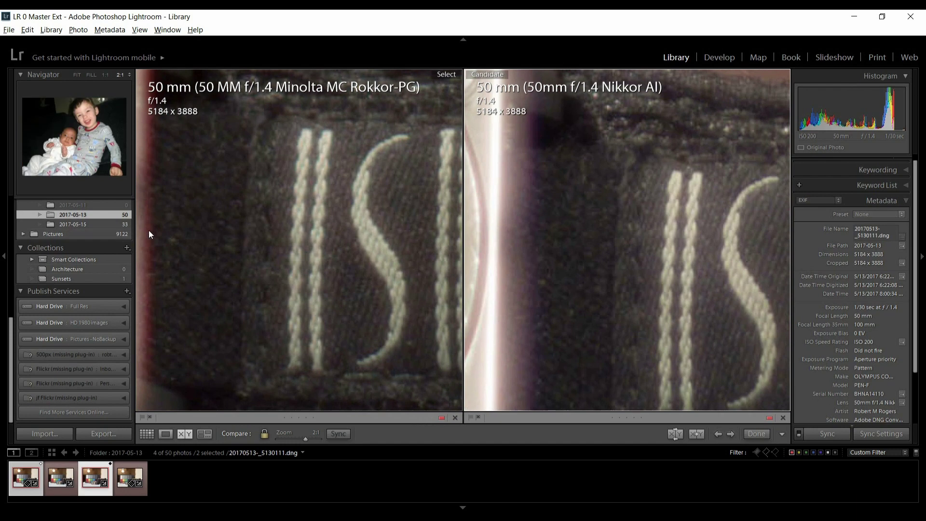
drag(322, 253, 263, 257)
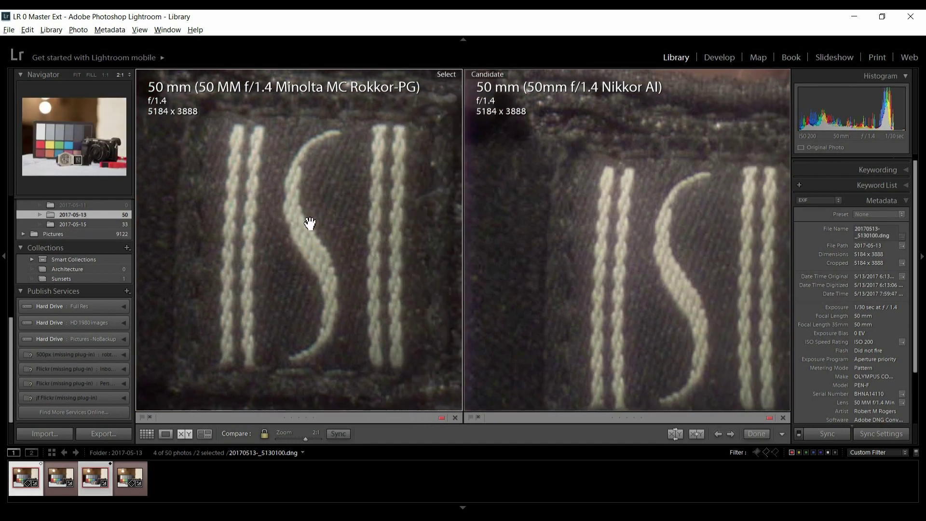
drag(376, 214, 369, 293)
drag(378, 237, 379, 281)
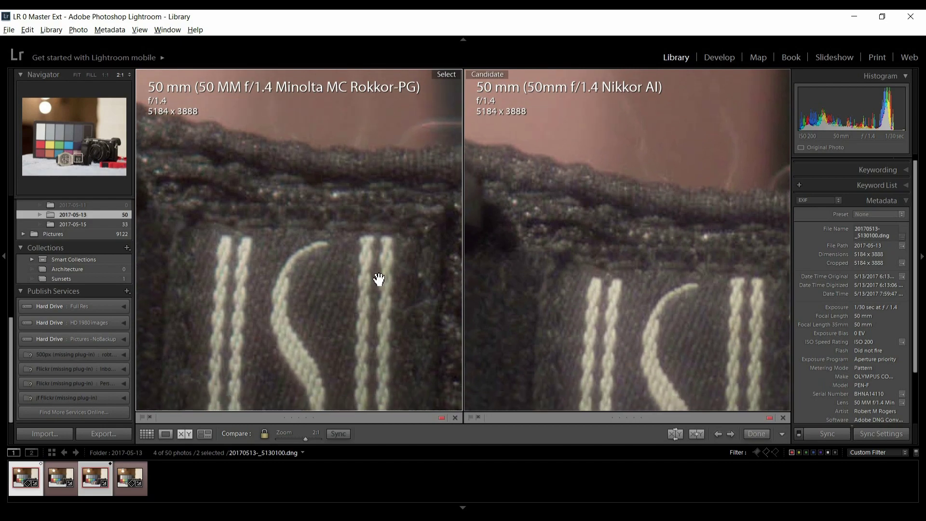
drag(363, 308, 373, 250)
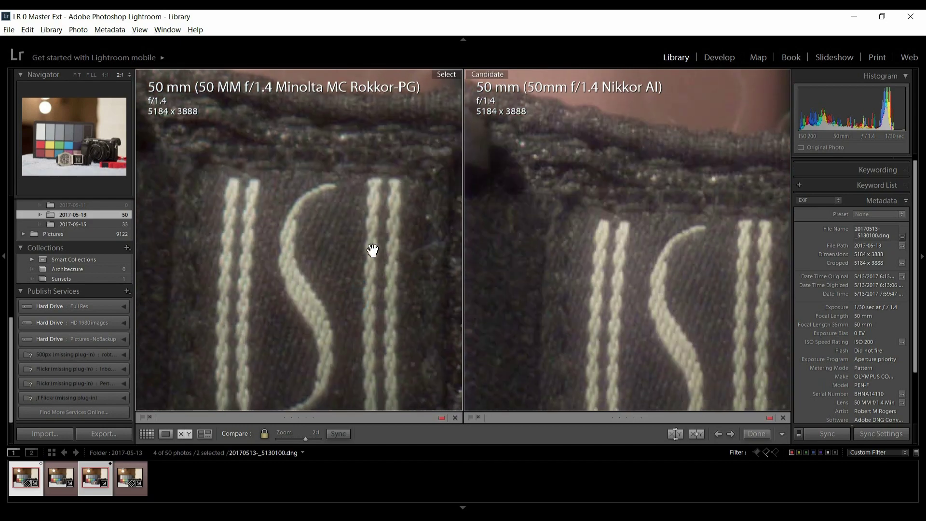
- Make the 50 mm f/1.8 Nikon Series E Pancake photo the candidate and compare its strap stitching, case edge and dial with the Rokkor-PG shot
key(Right)
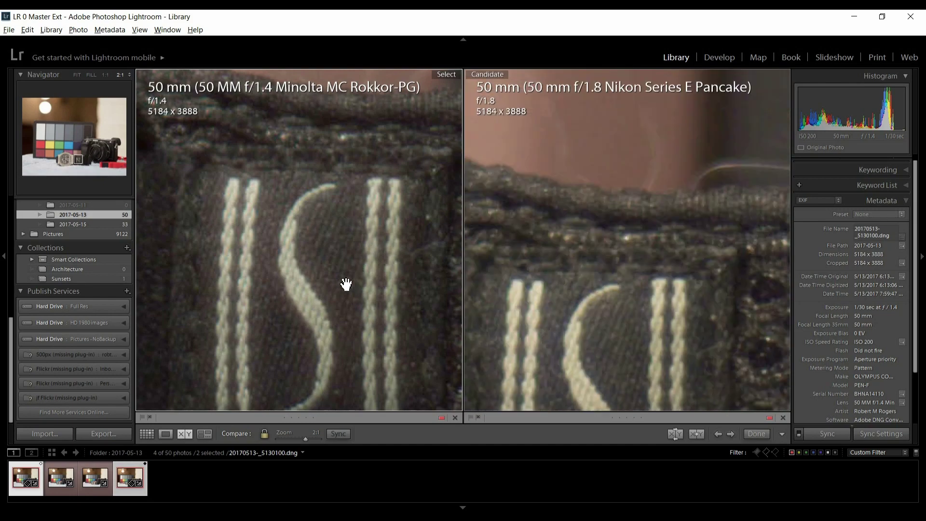
drag(336, 276, 390, 205)
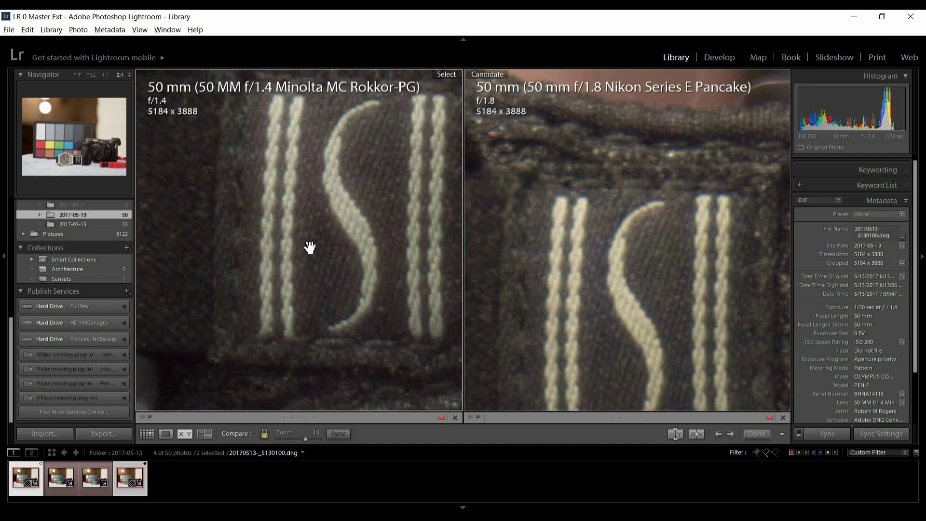
drag(297, 267, 289, 347)
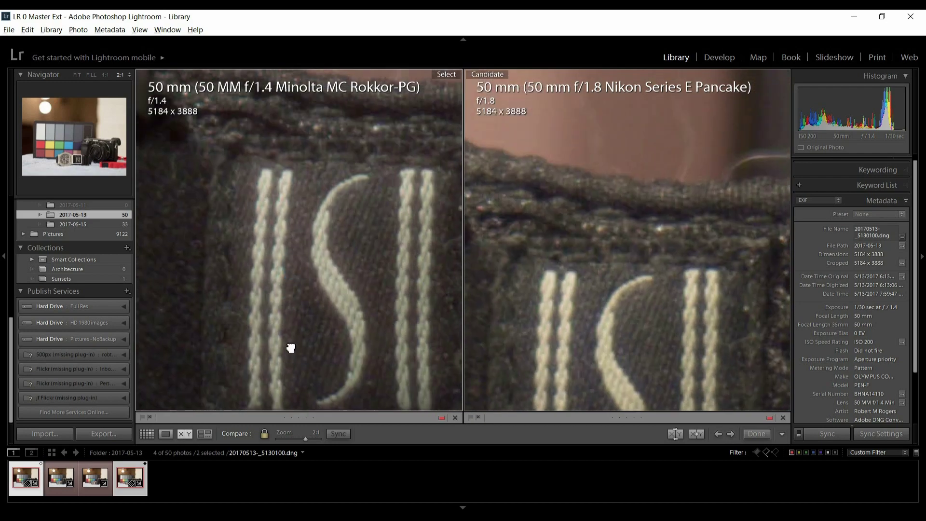
drag(309, 309, 415, 278)
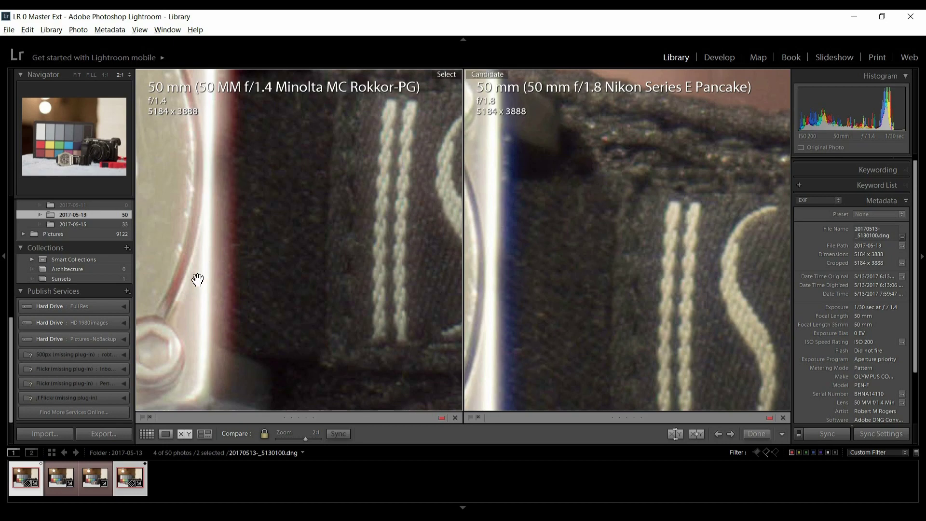
drag(178, 256, 459, 374)
drag(263, 286, 468, 222)
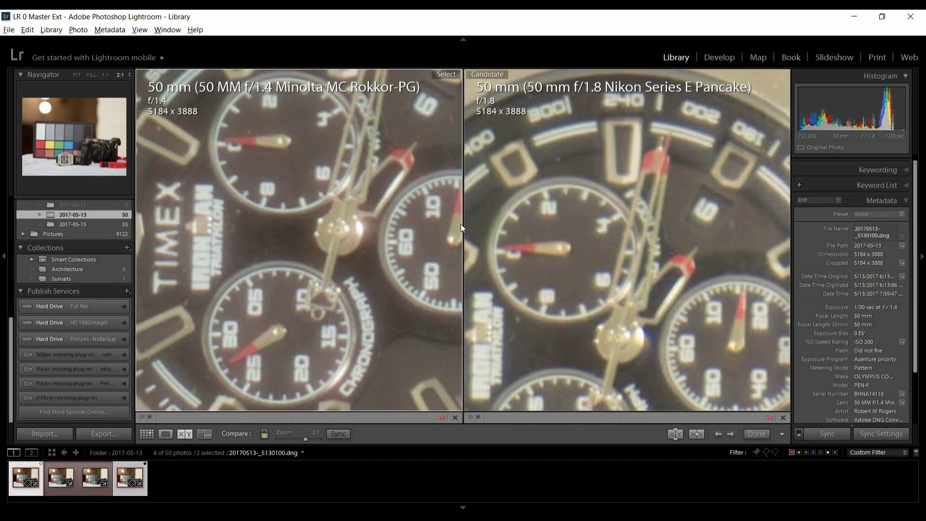
- Compare the dial's tachymeter ring, left case edge and left strap between the wide-open Rokkor-PG and Series E Pancake shots
drag(283, 294, 397, 273)
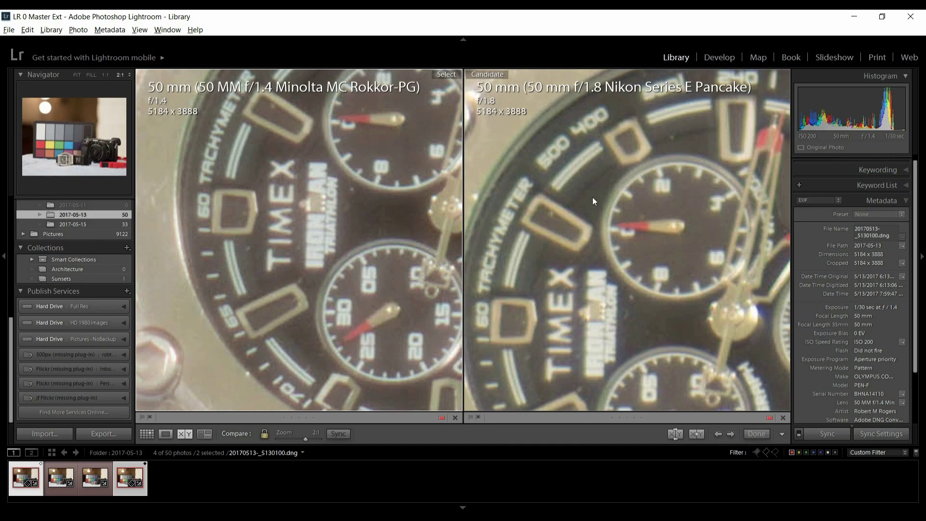
drag(557, 306, 643, 264)
drag(517, 294, 631, 294)
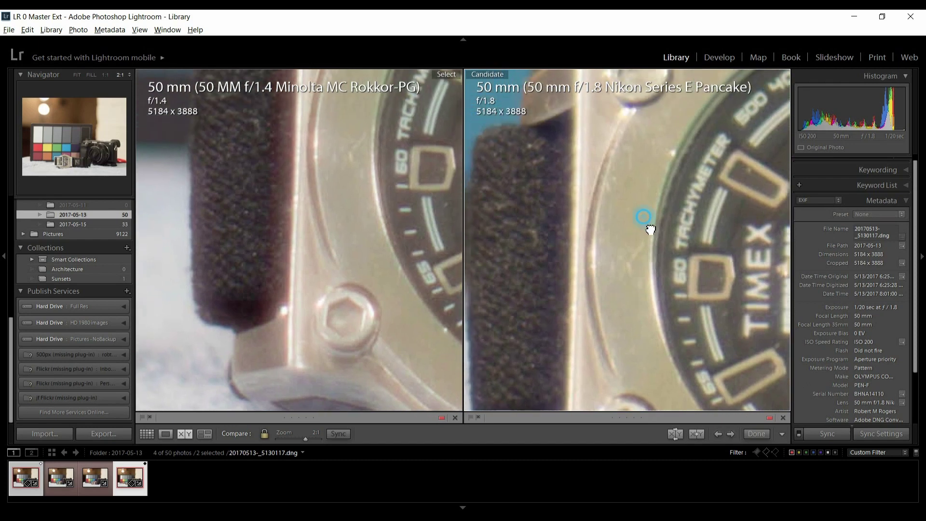
drag(650, 223, 647, 299)
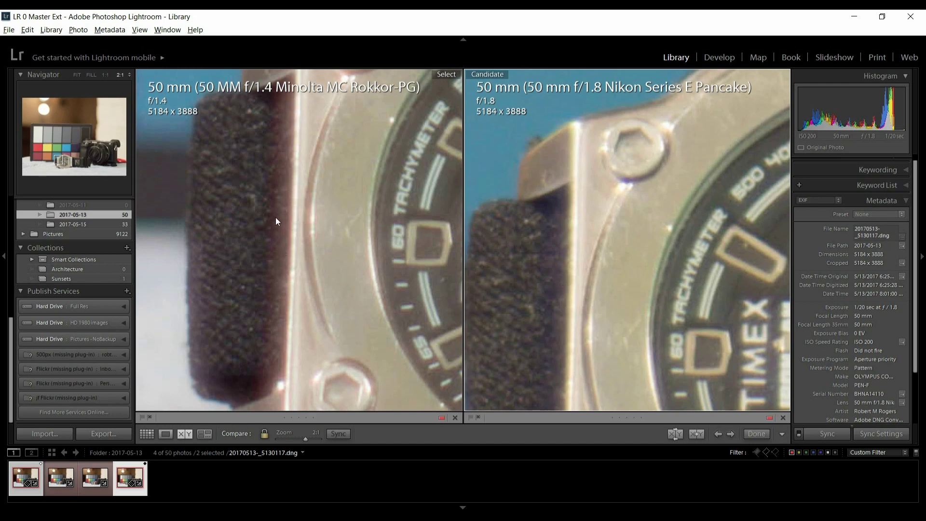
drag(303, 283, 337, 283)
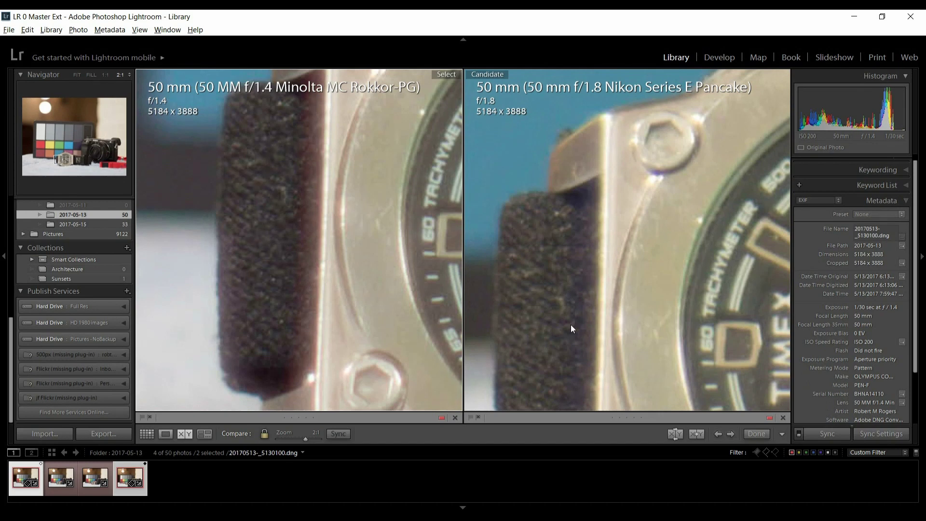
- Compare the watch hands, subdials and lower dial markings between the wide-open Rokkor-PG and Series E Pancake shots
drag(264, 294, 105, 265)
drag(339, 305, 268, 367)
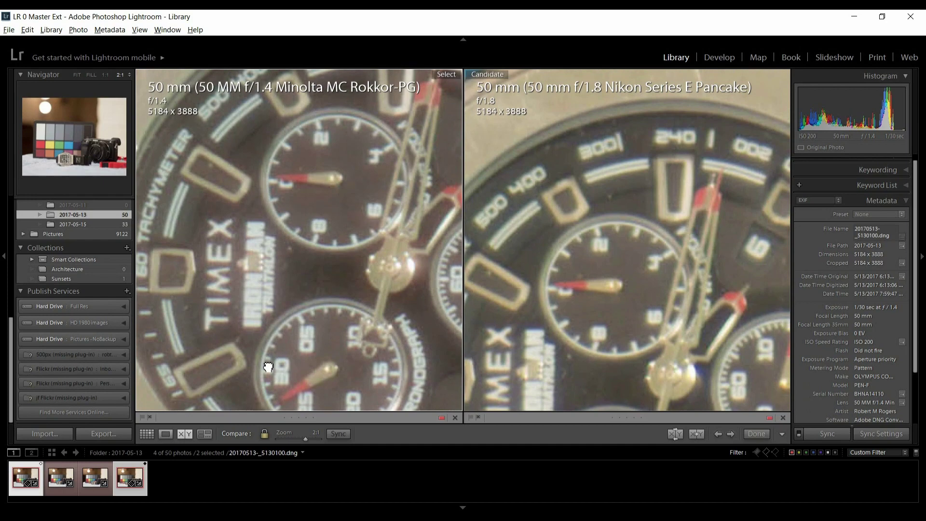
drag(312, 259, 275, 207)
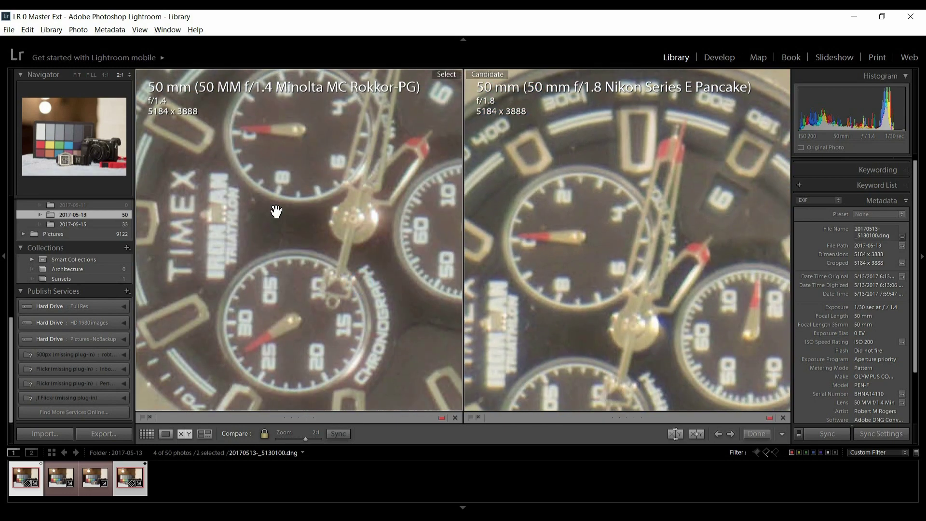
drag(324, 320, 344, 260)
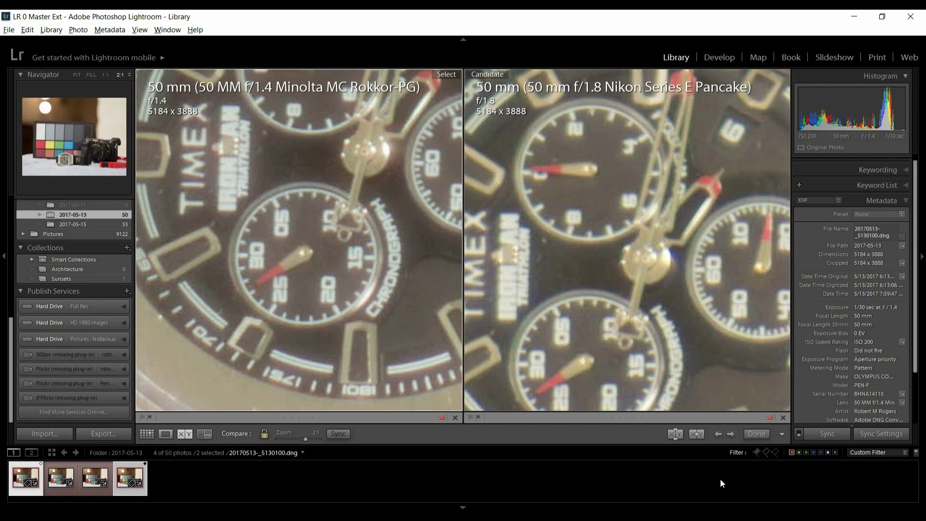
- Change the label filter from red to yellow and compare the TIMEX lettering in the f/2.8 Rokkor-PG and OM shots
click(798, 455)
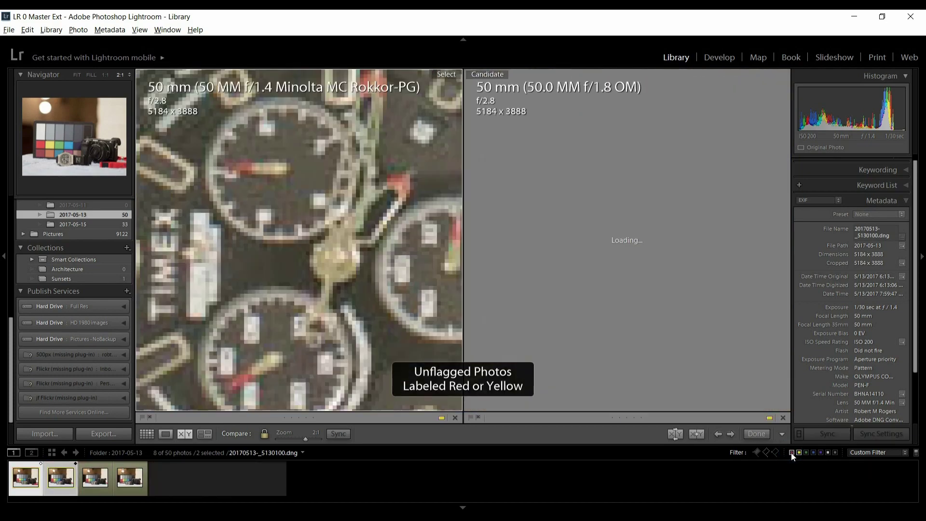
click(791, 453)
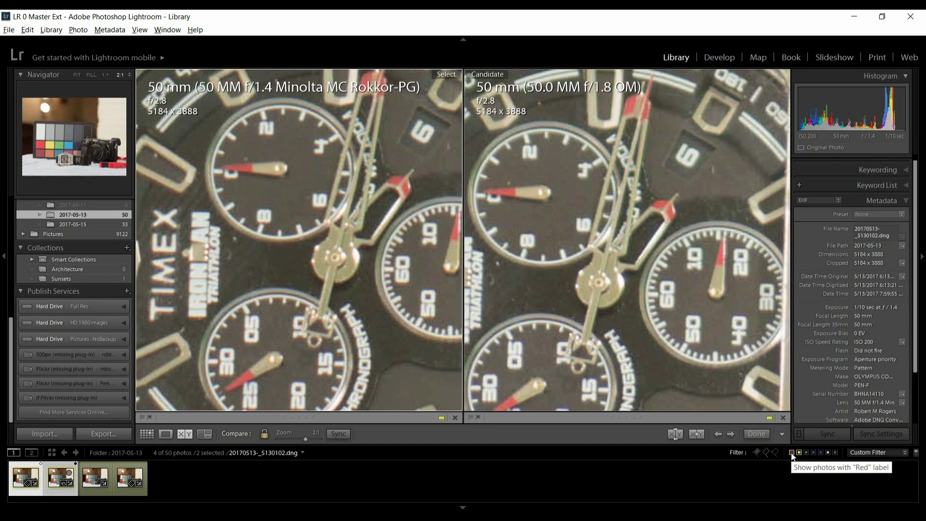
drag(356, 314, 476, 332)
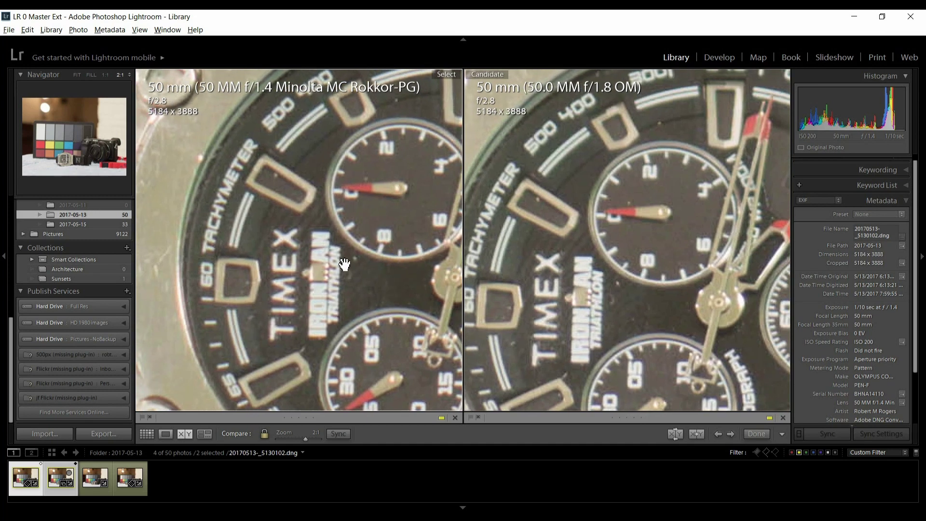
- Compare the left bezel, case edge and strap weave between the f/2.8 Rokkor-PG and OM shots
drag(367, 285, 499, 268)
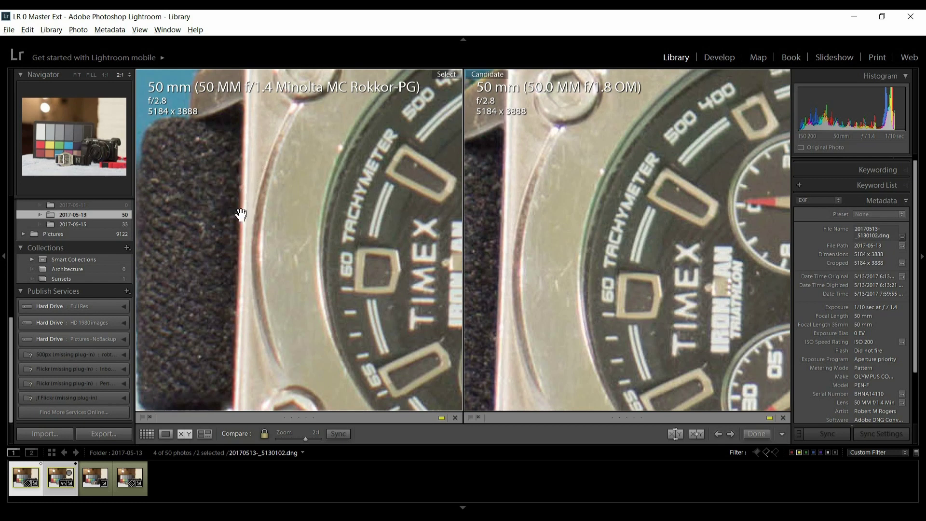
key(Right)
drag(534, 266, 621, 265)
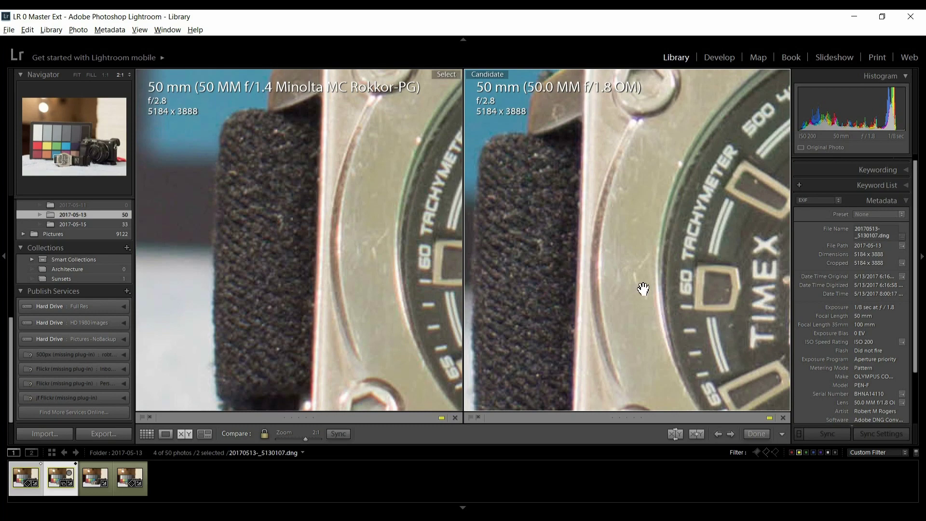
- Compare the central hands, right subdial and right bezel edge between the f/2.8 Rokkor-PG and OM shots
drag(682, 263, 336, 238)
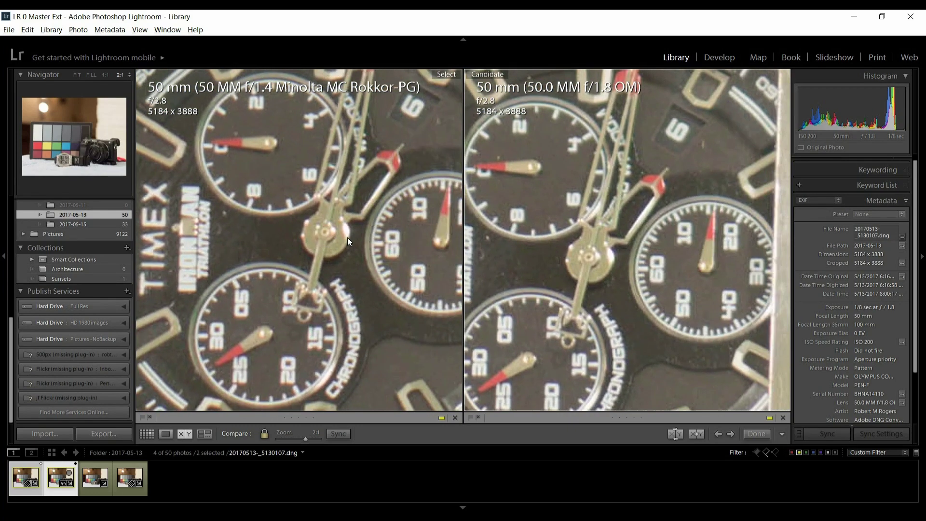
drag(377, 262, 249, 262)
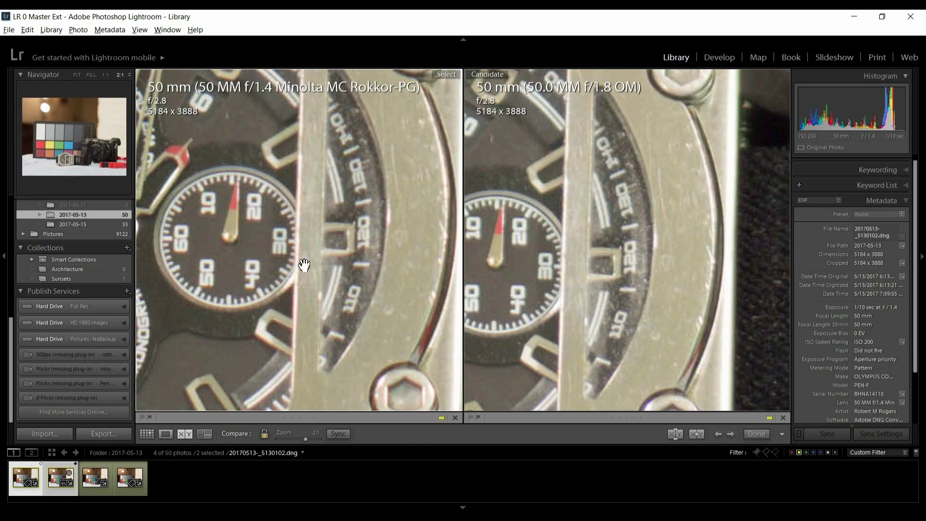
drag(393, 275, 246, 257)
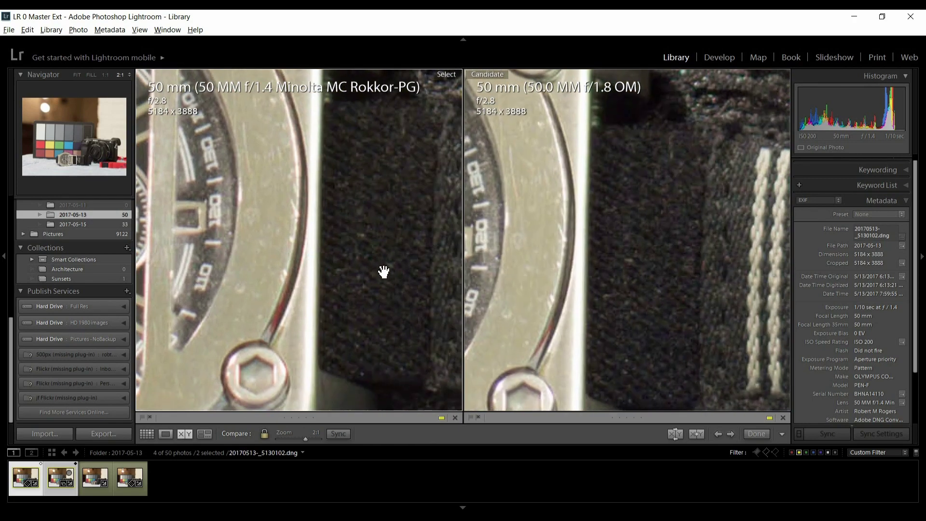
- Compare the strap's stitched logo and upper fabric edge between the f/2.8 Rokkor-PG and OM shots
drag(383, 269, 255, 270)
drag(395, 293, 299, 298)
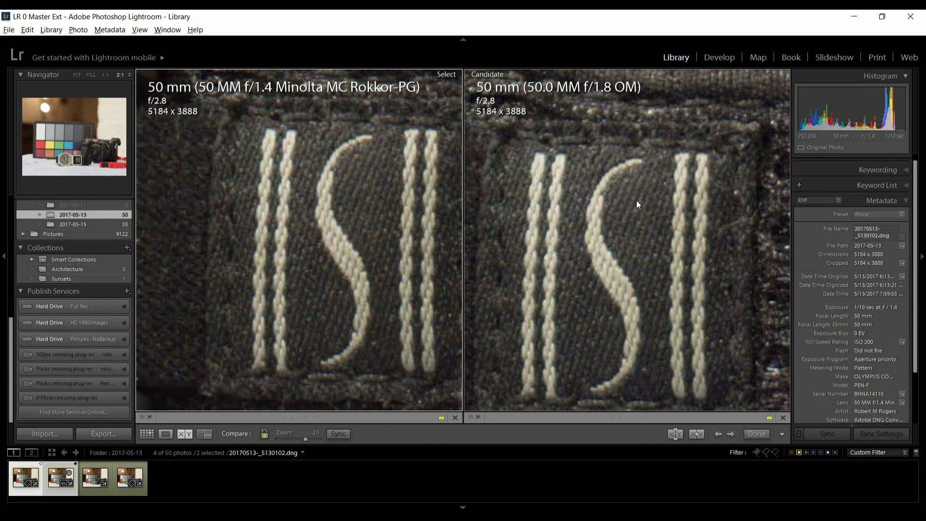
drag(636, 188, 641, 297)
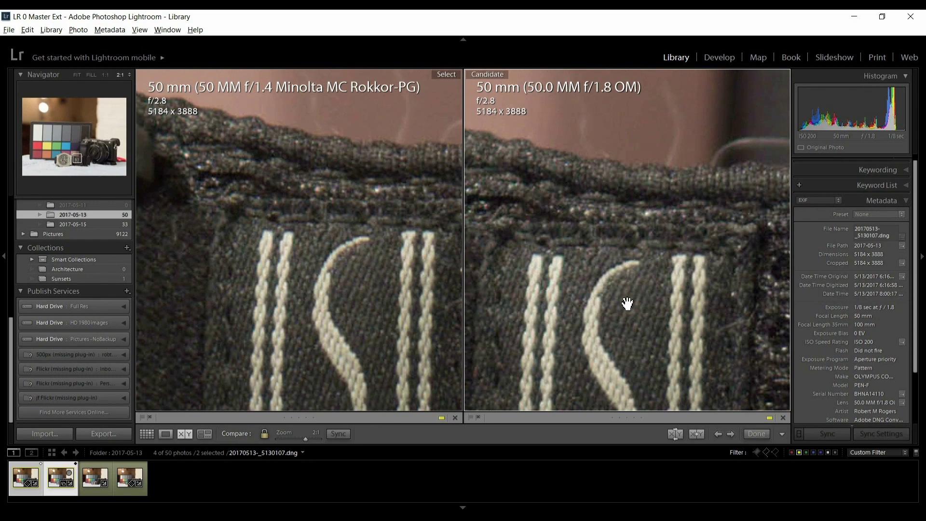
drag(614, 297, 655, 253)
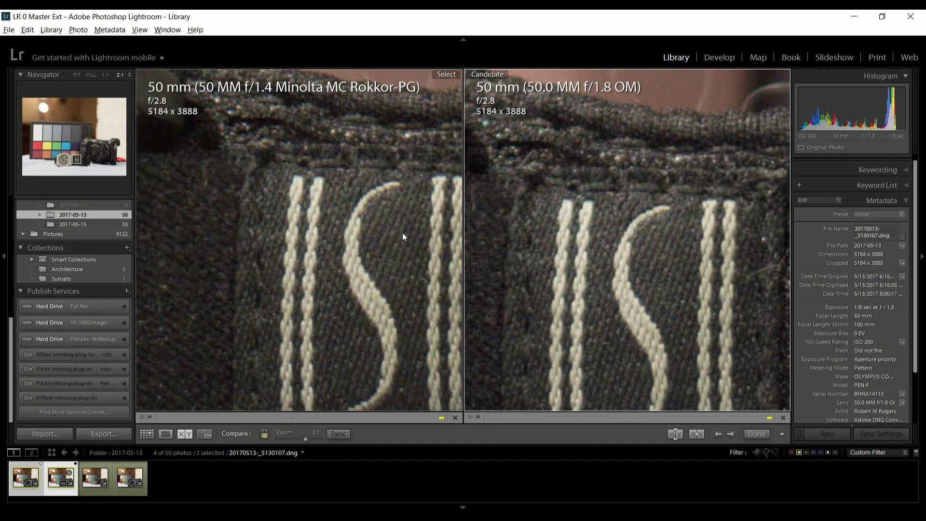
- Make the f/2.8 Nikkor AI photo the candidate and compare its upper-right case screw and strap stitching with the Rokkor-PG shot
key(Right)
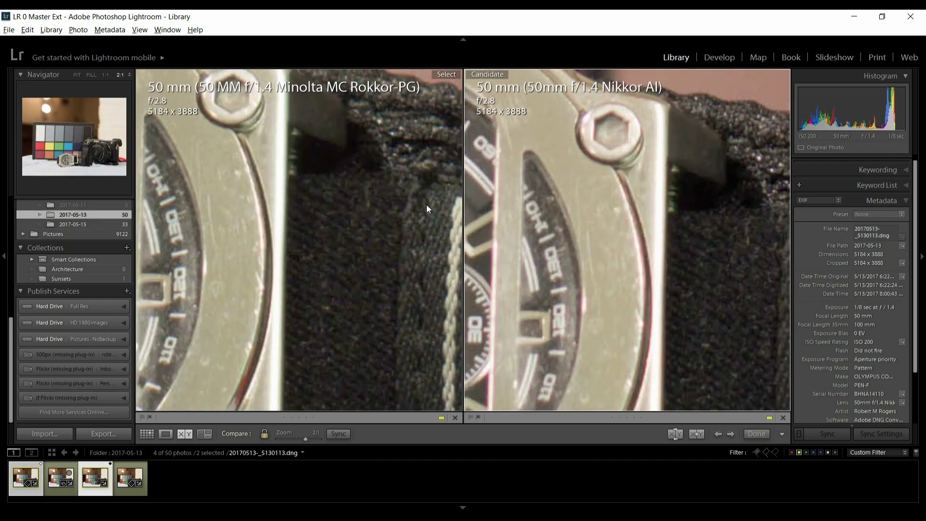
key(Right)
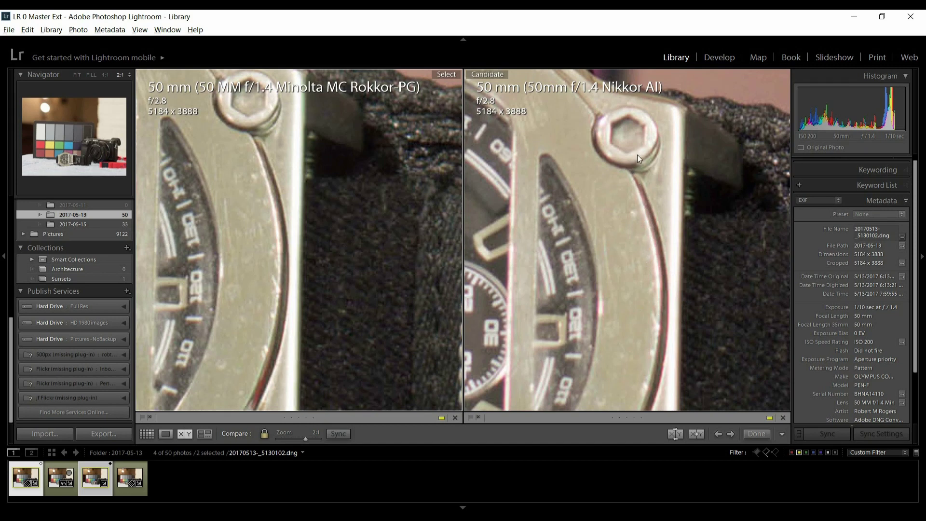
drag(413, 273, 221, 269)
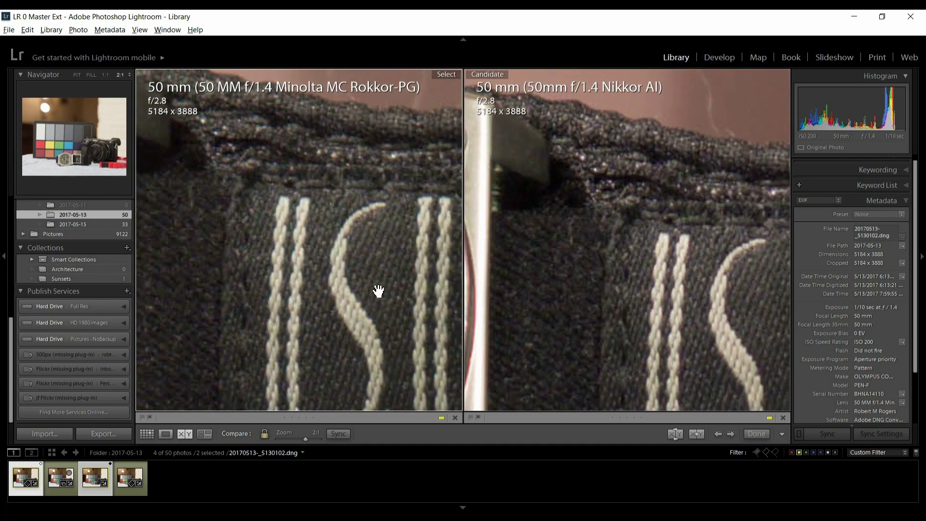
drag(378, 290, 320, 232)
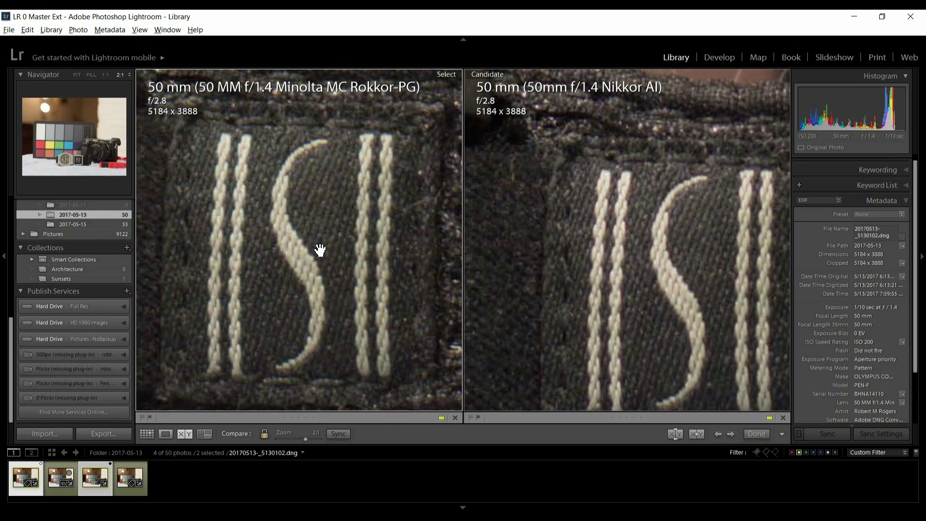
- Compare the right bezel, right subdial and watch hands between the f/2.8 Rokkor-PG and Nikkor AI shots
mouse_move(314, 246)
mouse_down()
mouse_move(632, 288)
mouse_move(639, 275)
mouse_up()
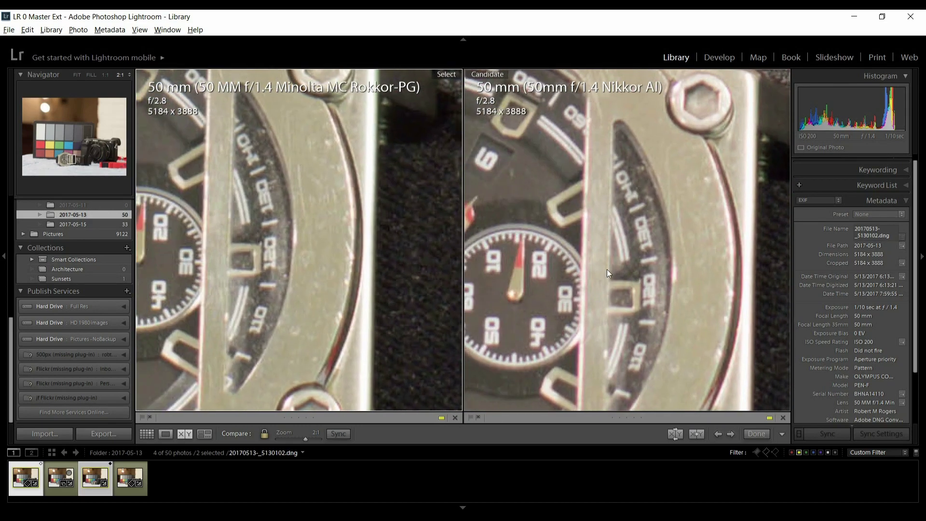
drag(409, 259, 520, 279)
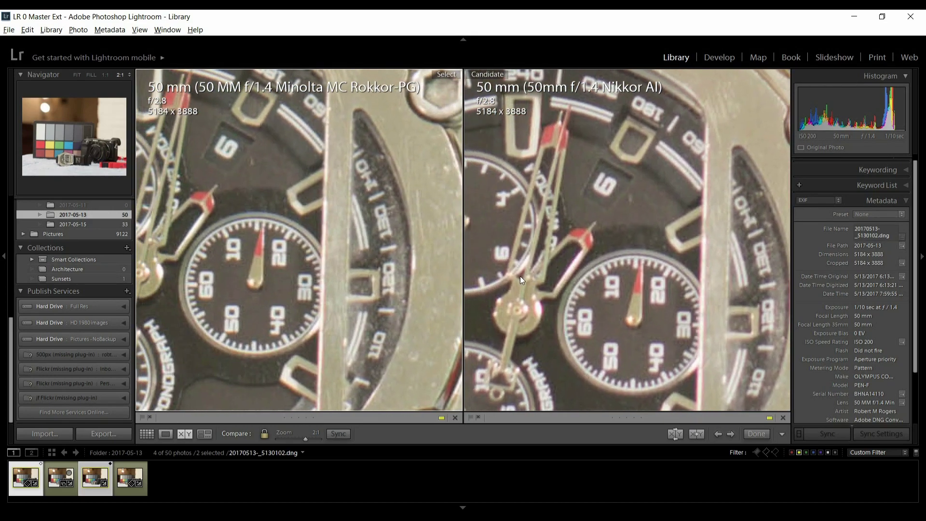
key(Right)
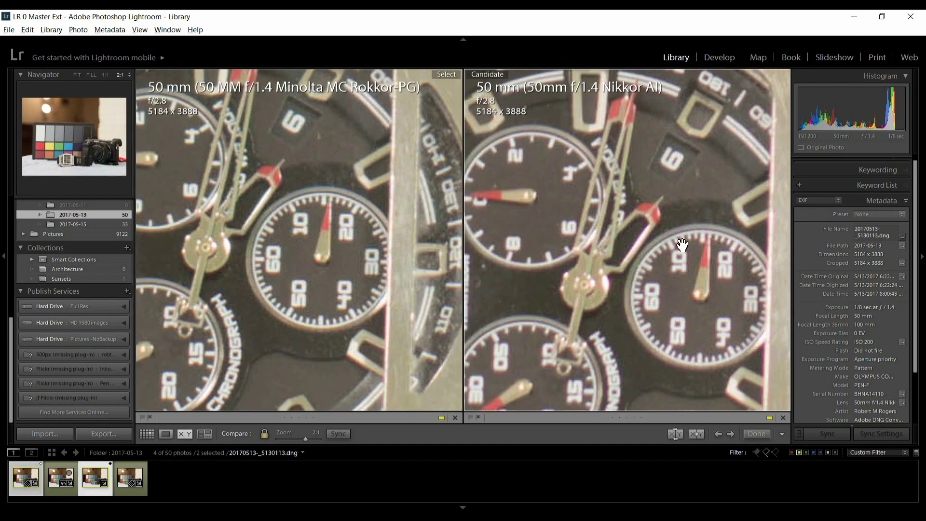
key(Left)
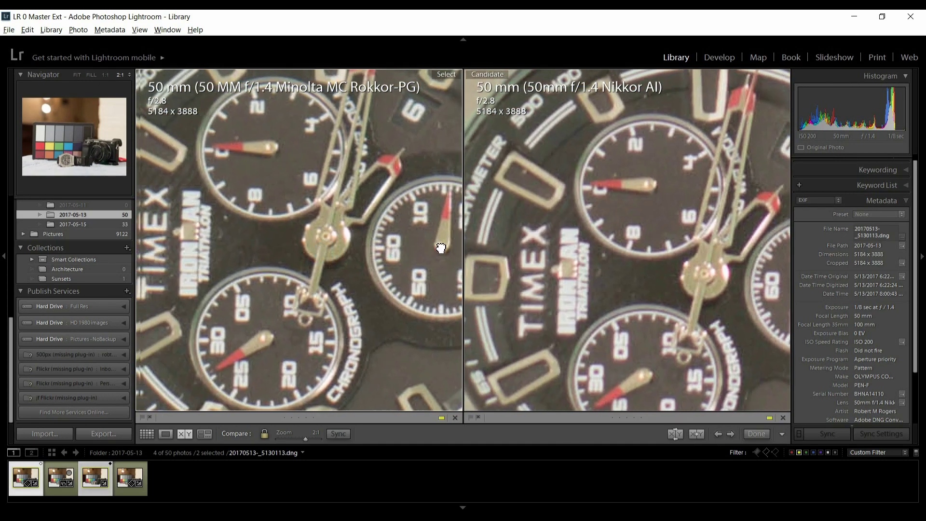
- Compare the left case edge, tachymeter ring and TIMEX lettering between the f/2.8 Rokkor-PG and Nikkor AI shots
key(Right)
drag(540, 260, 631, 270)
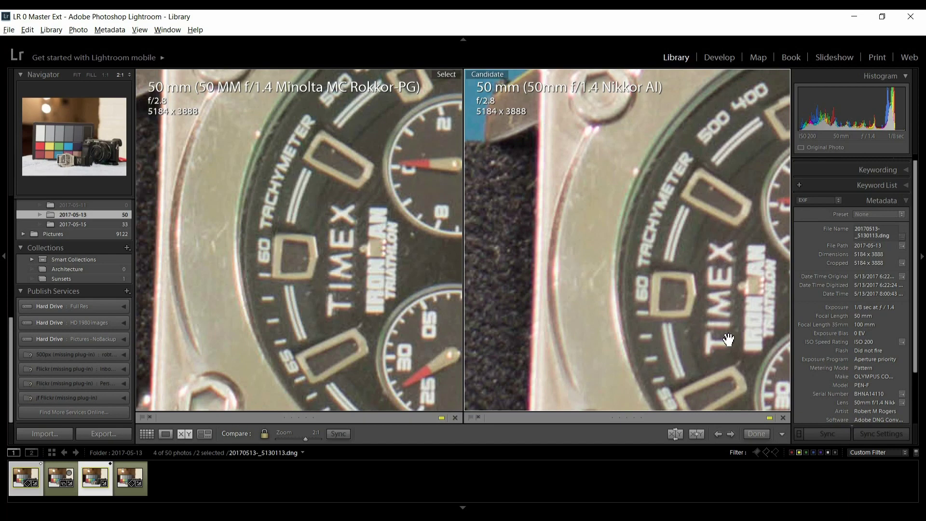
drag(729, 340, 611, 281)
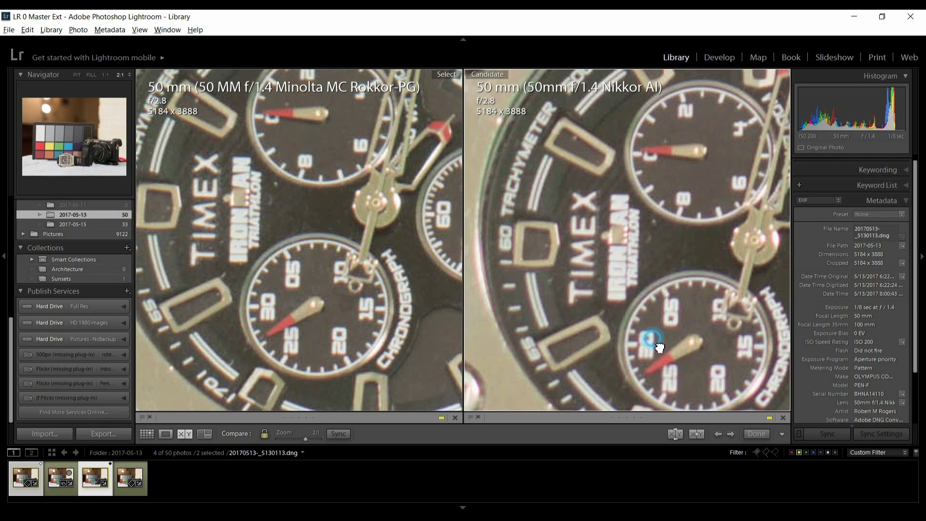
drag(654, 338, 642, 327)
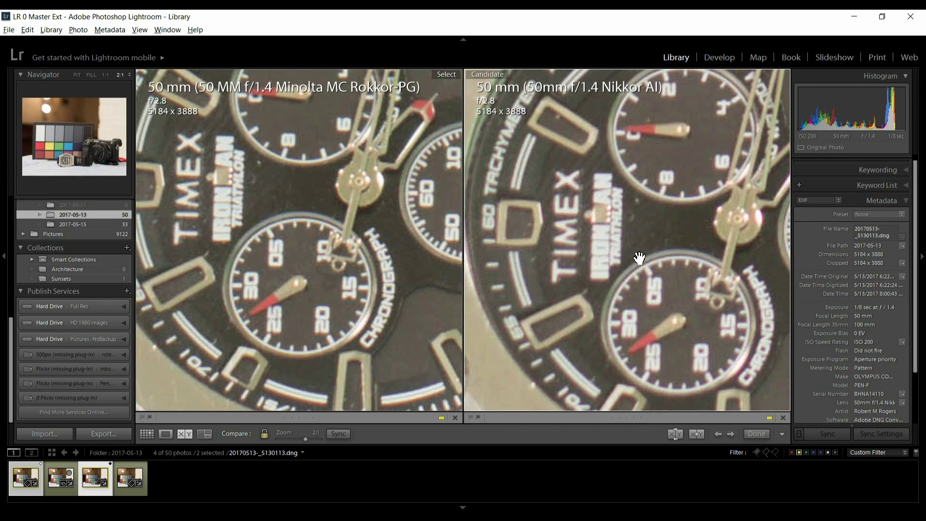
- Recheck the right subdial, date window and watch hands in the f/2.8 Rokkor-PG and Nikkor AI shots
click(696, 276)
drag(705, 285, 281, 285)
drag(409, 281, 543, 336)
drag(504, 304, 609, 286)
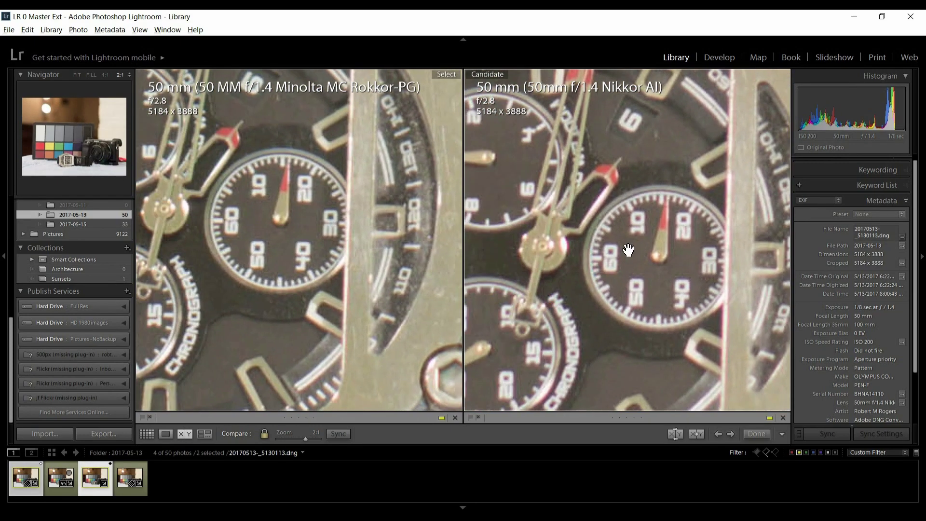
drag(624, 253, 673, 317)
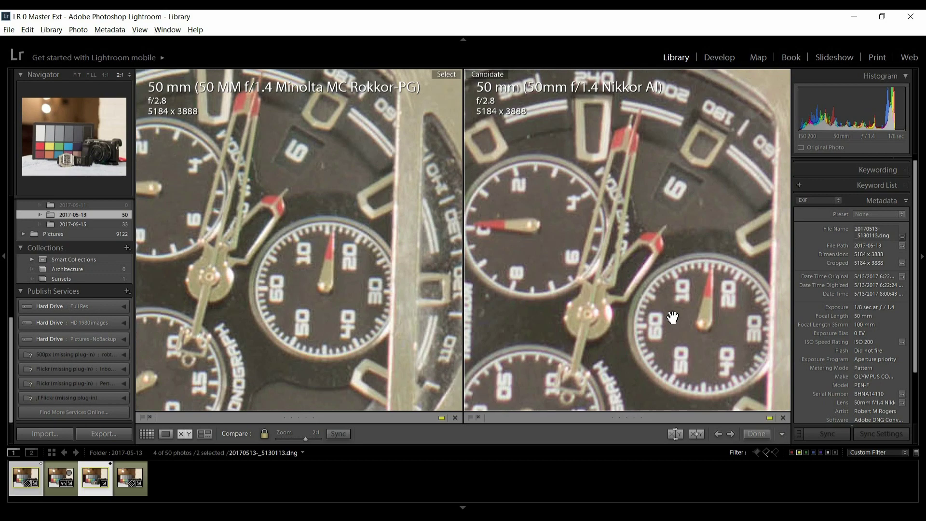
- Zoom out, make the f/2.8 Nikon Series E Pancake photo the candidate, and zoom in on the watch dial
click(625, 250)
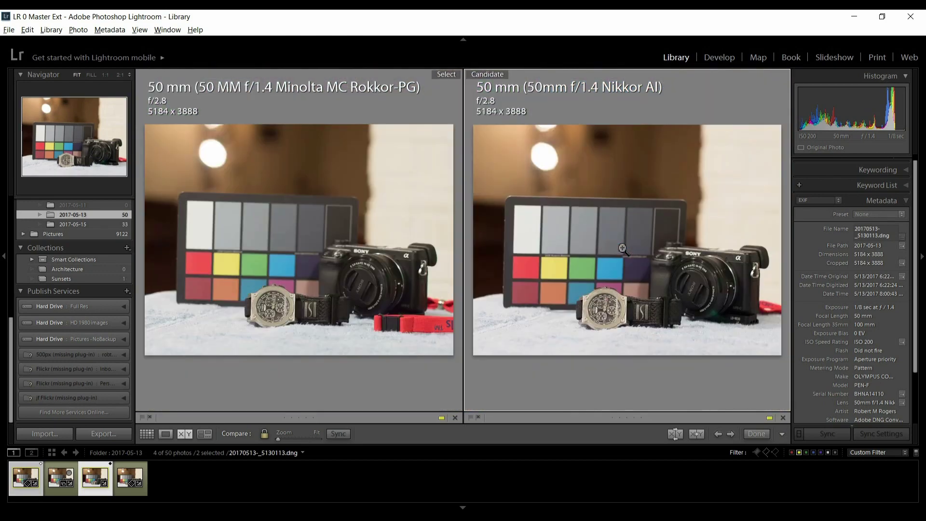
key(Right)
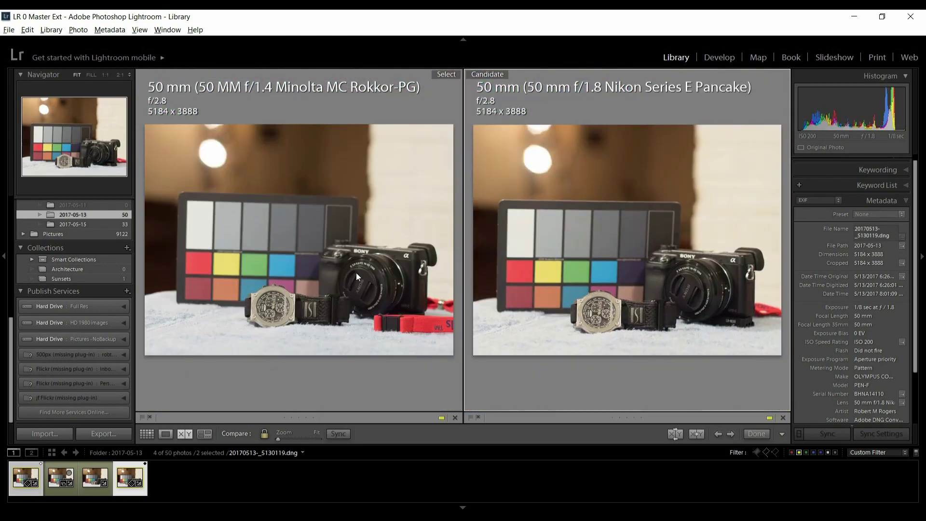
click(262, 308)
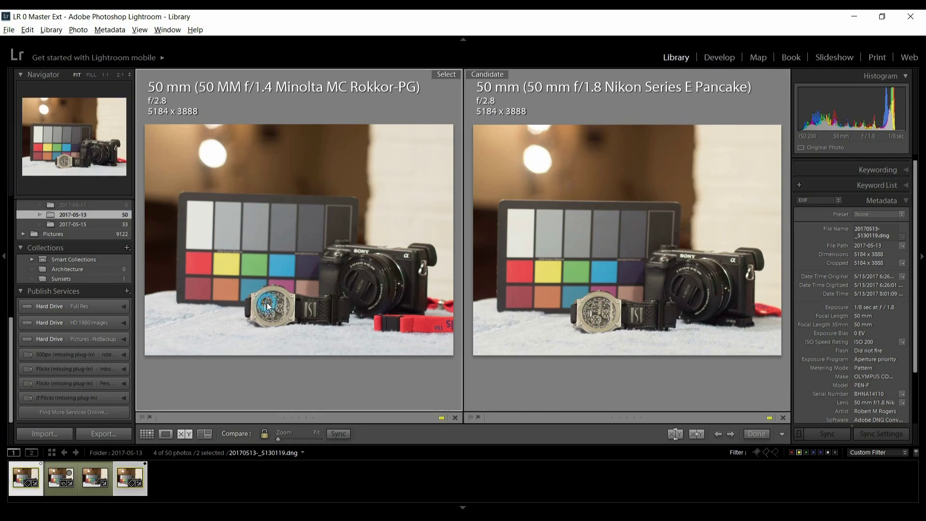
click(273, 308)
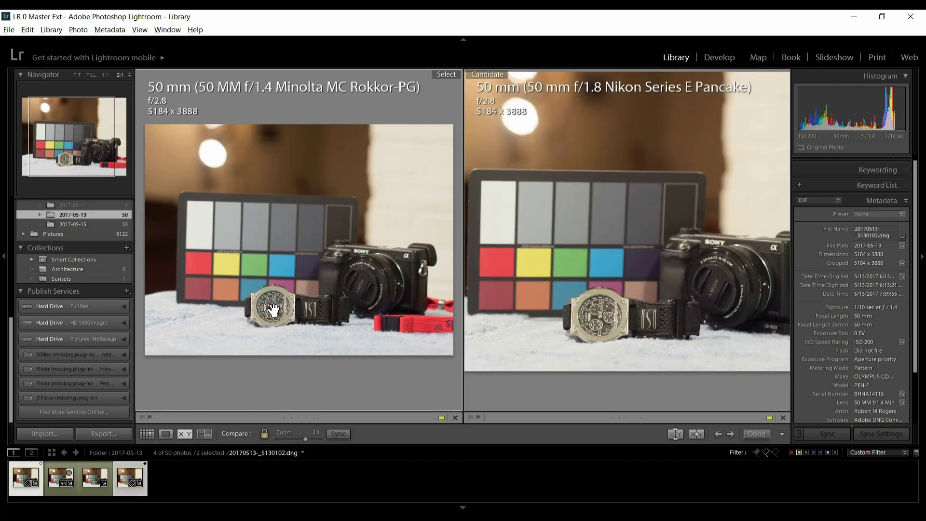
- Compare the left case edge, tachymeter ring and left strap between the f/2.8 Rokkor-PG and Nikon Series E Pancake shots
drag(268, 320, 337, 213)
drag(295, 282, 378, 242)
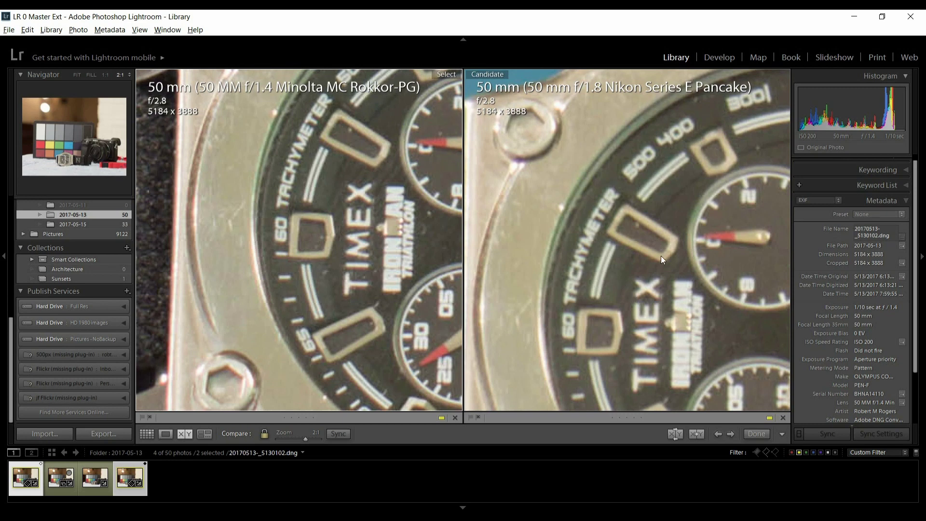
drag(528, 262, 612, 256)
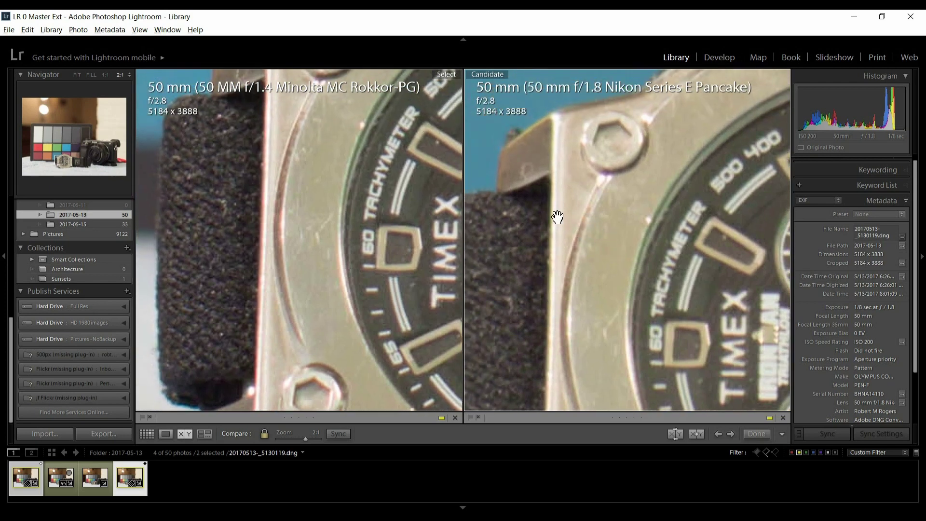
drag(498, 344, 547, 310)
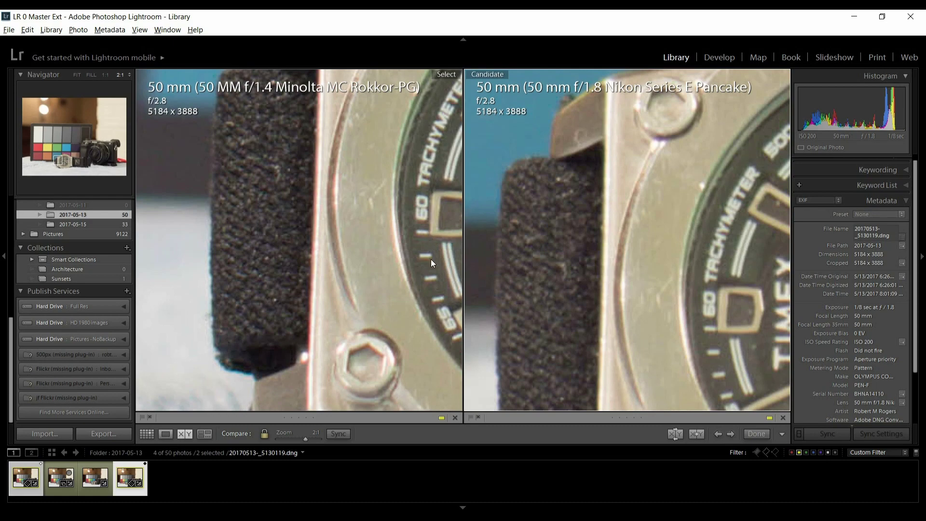
- Compare the TIMEX lettering, subdials and watch hands between the f/2.8 Rokkor-PG and Nikon Series E Pancake shots
drag(433, 271, 265, 269)
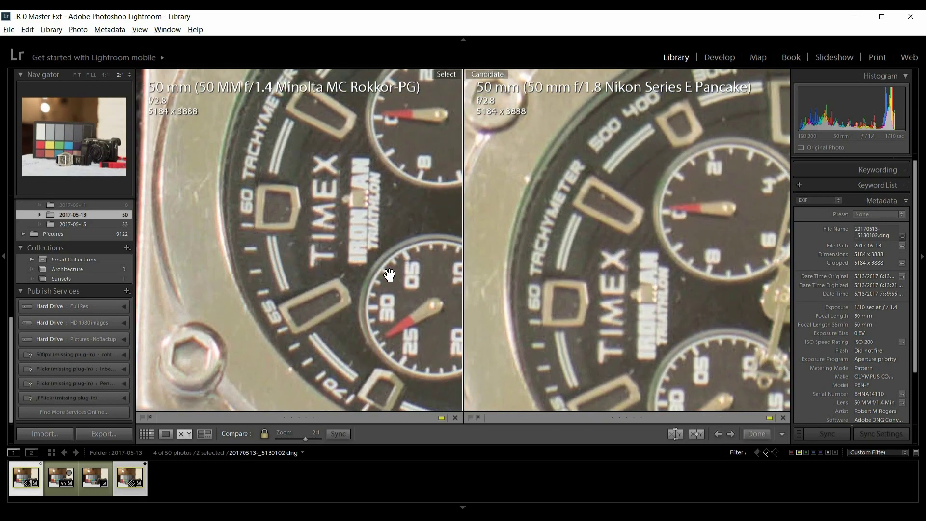
drag(389, 274, 205, 258)
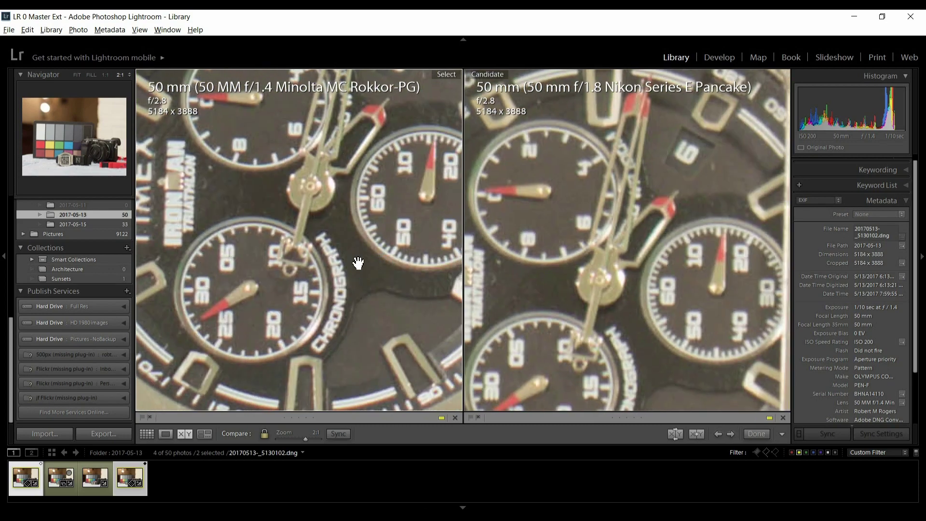
drag(358, 263, 264, 252)
drag(357, 270, 354, 215)
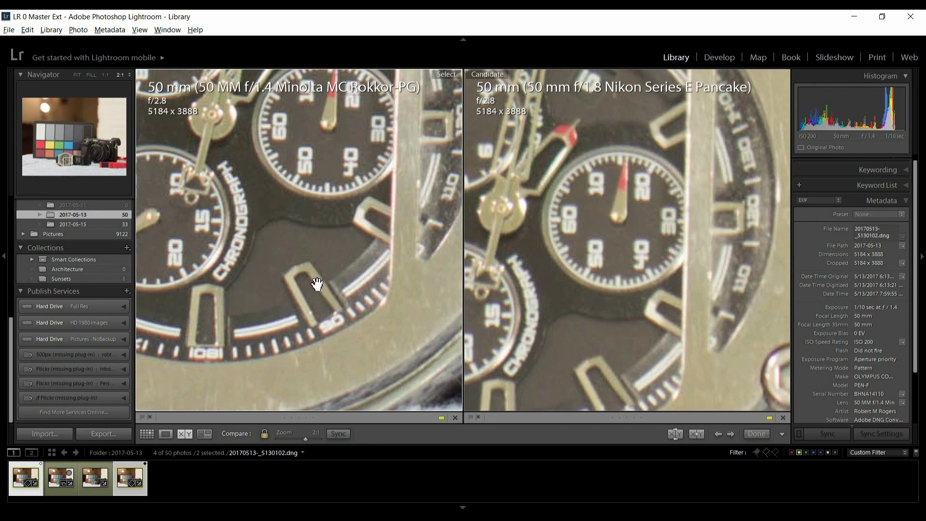
- Compare the right bezel and the strap's white stitching between the f/2.8 Rokkor-PG and Nikon Series E Pancake shots
drag(392, 198, 279, 292)
drag(389, 242, 190, 289)
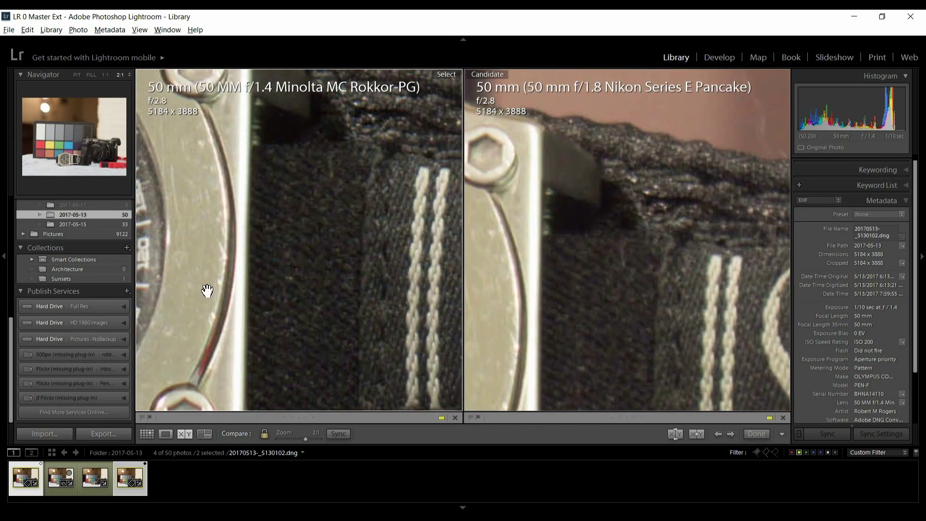
drag(316, 296, 389, 269)
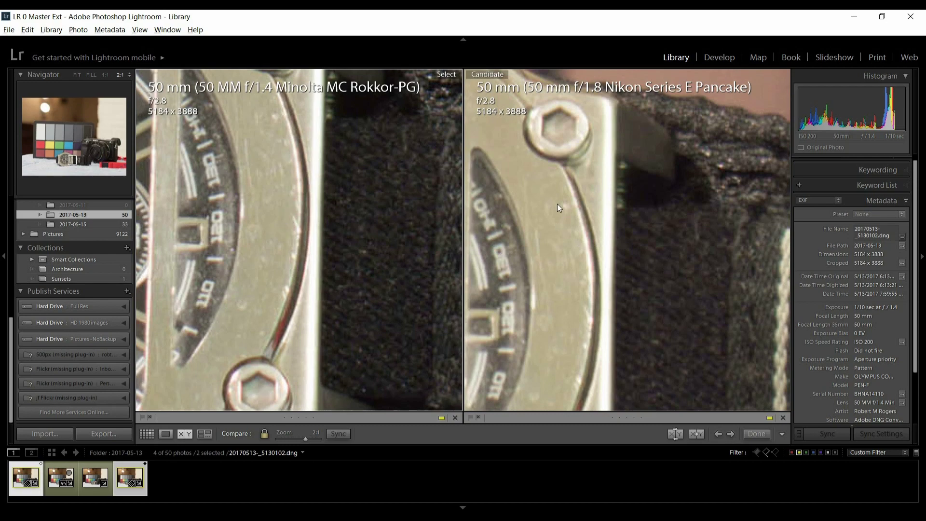
drag(642, 333, 444, 302)
drag(412, 265, 371, 291)
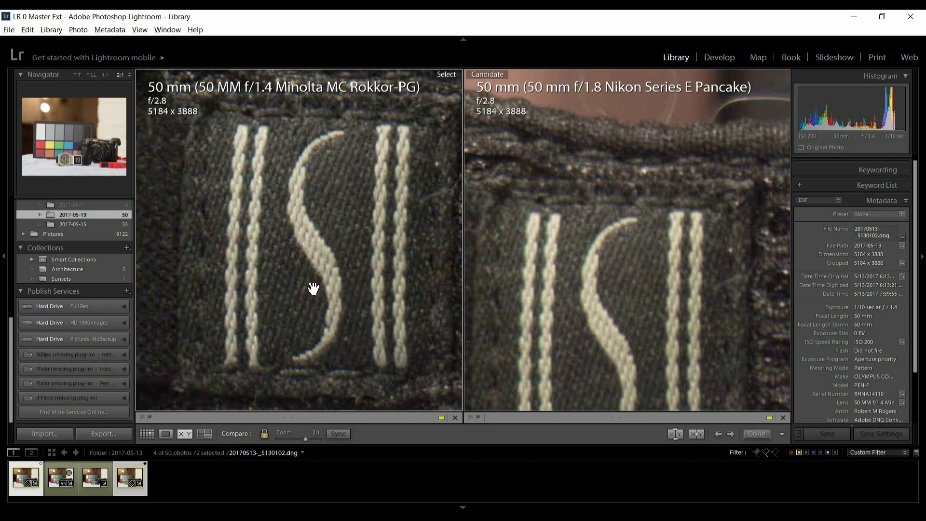
- Filter the grid to blue-labelled photos instead of yellow ones and compare the f/5.6 Rokkor-PG and 50 mm f/1.8 OM shots
key(g)
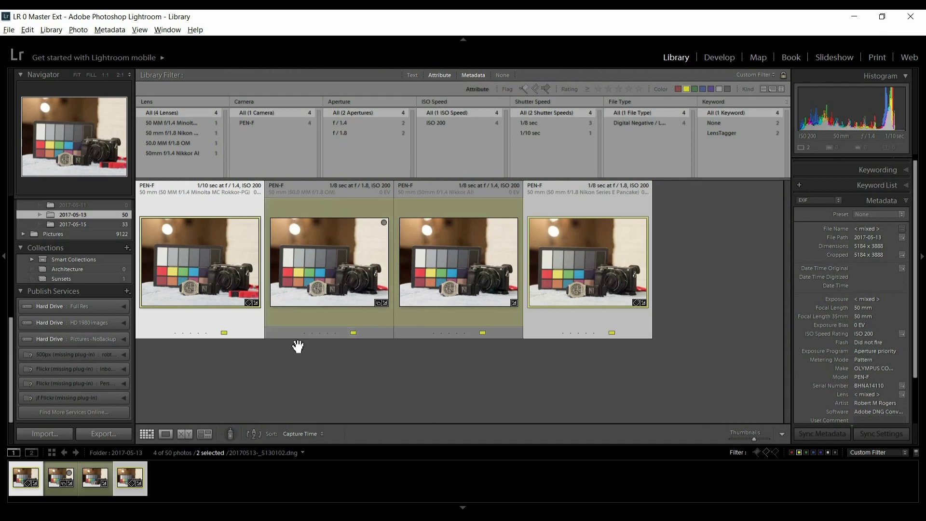
click(703, 89)
click(687, 89)
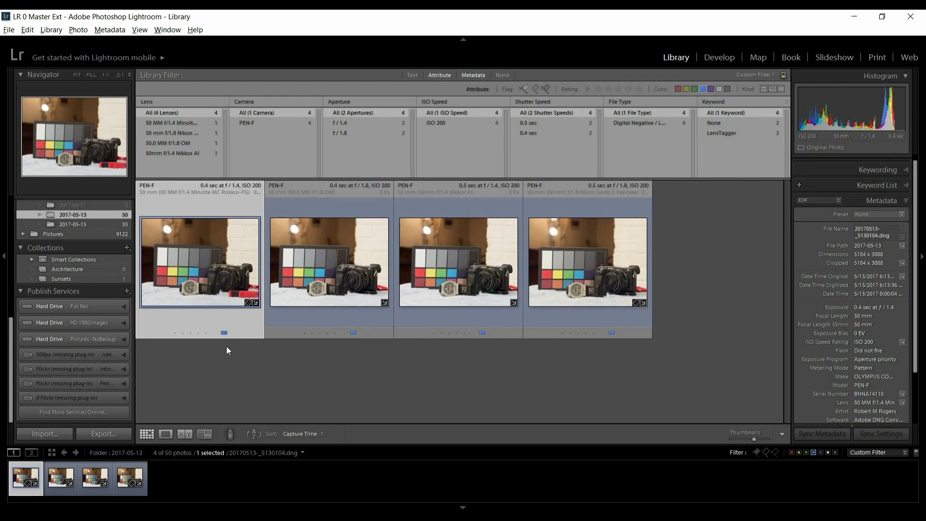
key(c)
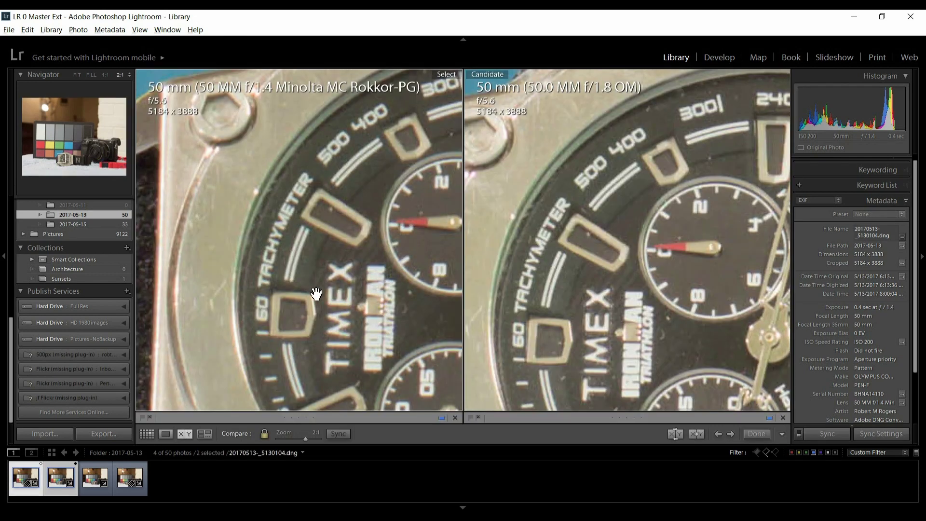
- Examine the watch from the left case edge across the dial to the right bezel in the f/5.6 Rokkor-PG and OM shots
drag(316, 265, 407, 240)
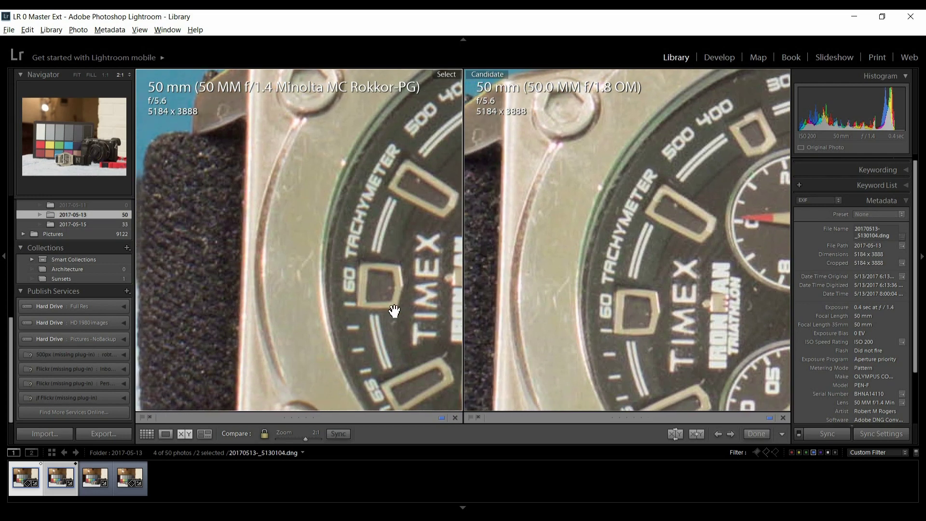
drag(397, 285, 299, 270)
drag(409, 284, 331, 289)
click(395, 289)
drag(420, 293, 289, 275)
click(412, 282)
drag(416, 288, 245, 289)
drag(359, 295, 302, 297)
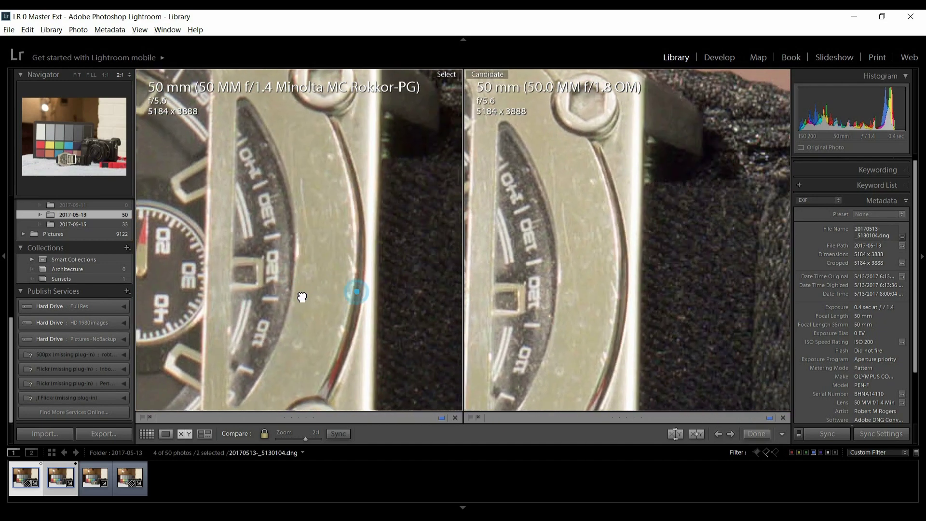
- Compare the strap's fabric texture and white stitching between the f/5.6 Rokkor-PG and OM shots
drag(378, 291, 254, 268)
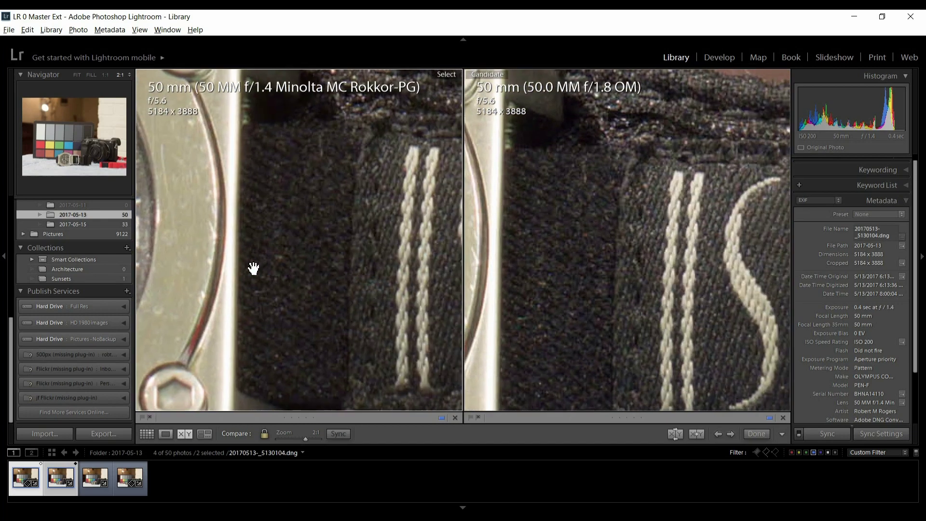
drag(352, 269, 265, 273)
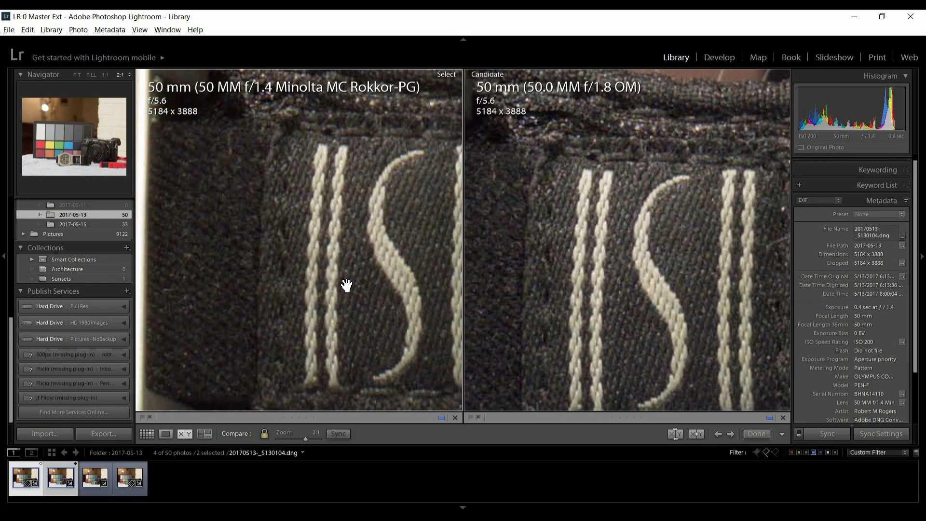
drag(345, 281, 302, 290)
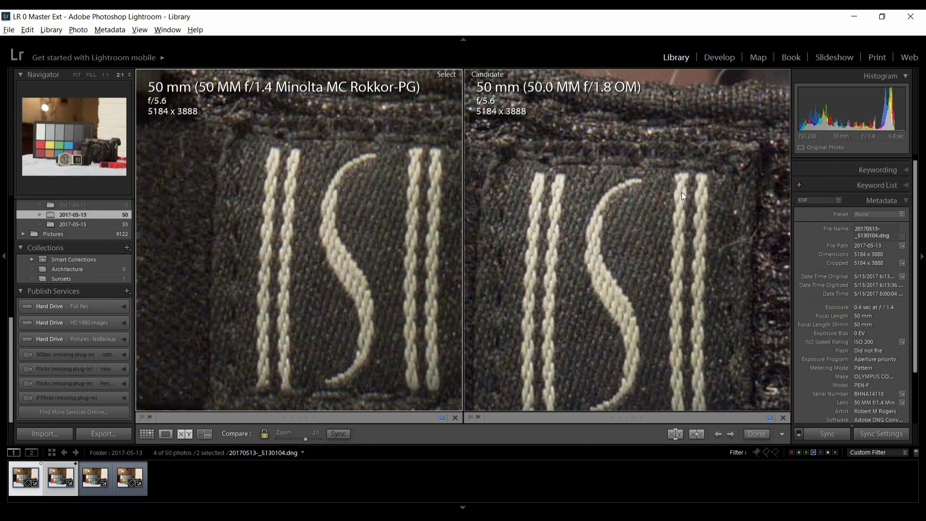
- Make the f/5.6 Nikkor AI photo the candidate and compare its strap stitching with the Rokkor-PG shot
key(Right)
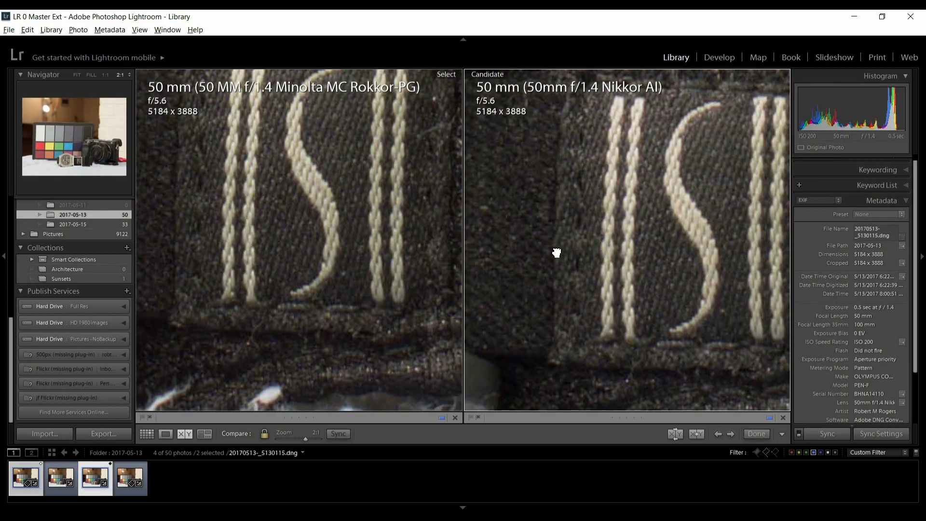
drag(557, 253, 557, 290)
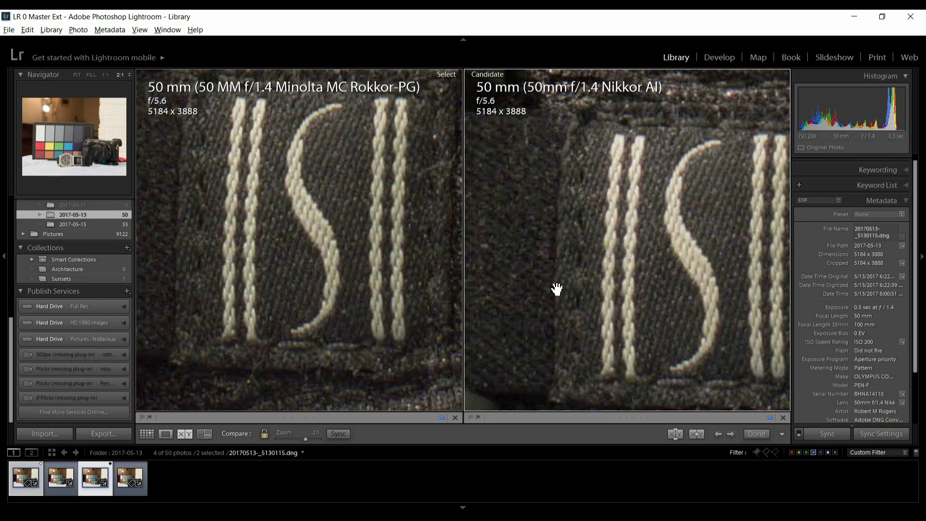
drag(554, 291, 721, 307)
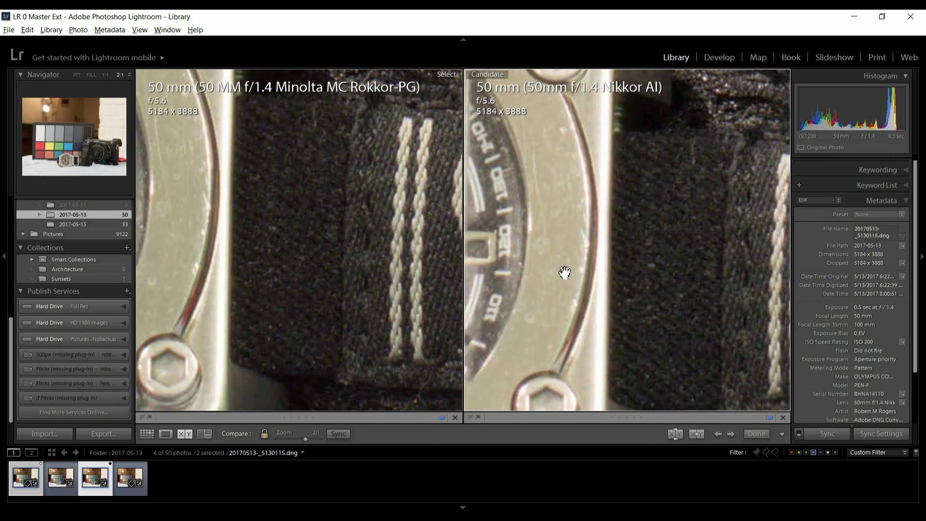
- Compare the right bezel, subdials, hands and TIMEX lettering between the f/5.6 Rokkor-PG and Nikkor AI shots
drag(564, 273, 740, 320)
drag(576, 276, 682, 290)
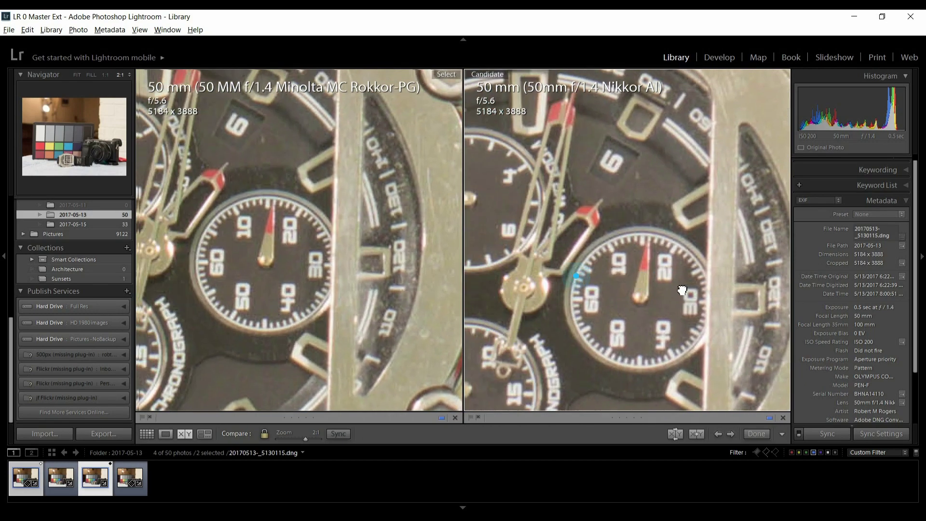
drag(587, 274, 669, 281)
drag(599, 255, 740, 287)
drag(579, 259, 682, 258)
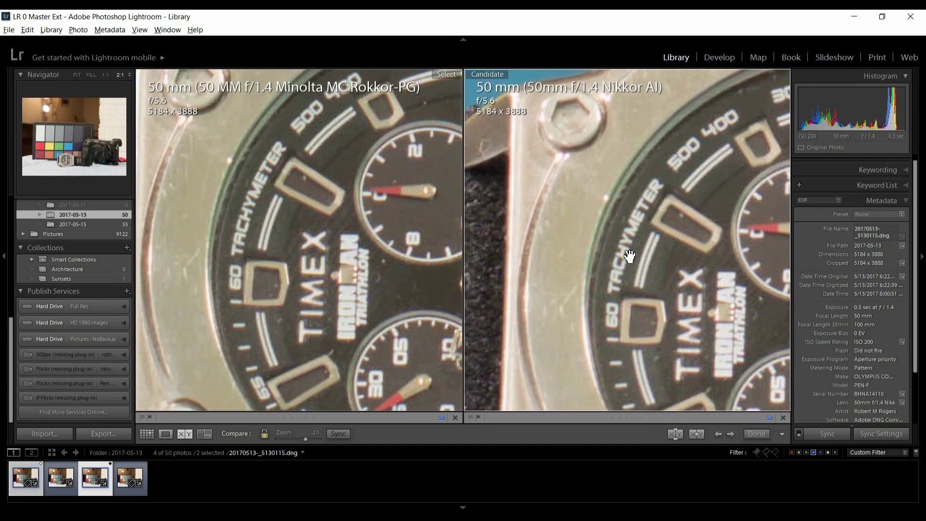
- Compare fringing along the left case edge and the left strap's texture in the f/5.6 Rokkor-PG and Nikkor AI shots
drag(597, 256, 672, 271)
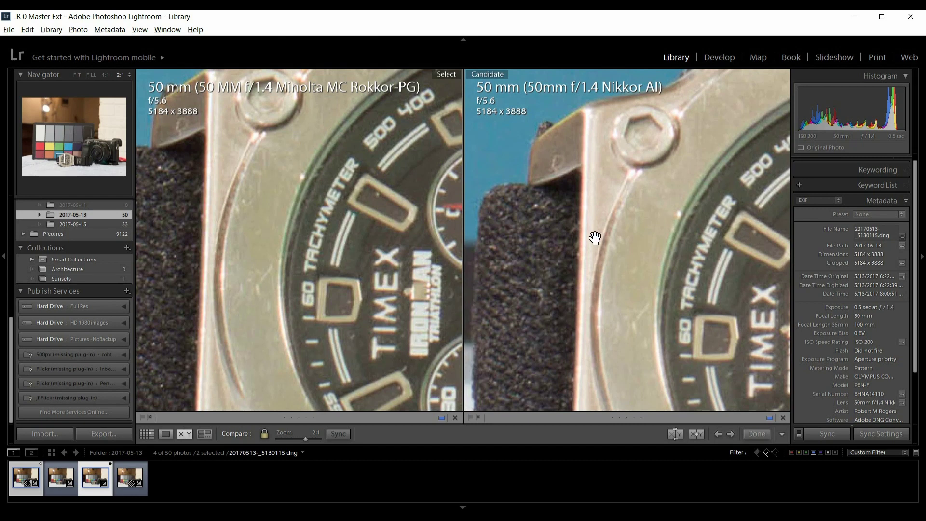
drag(594, 304, 595, 256)
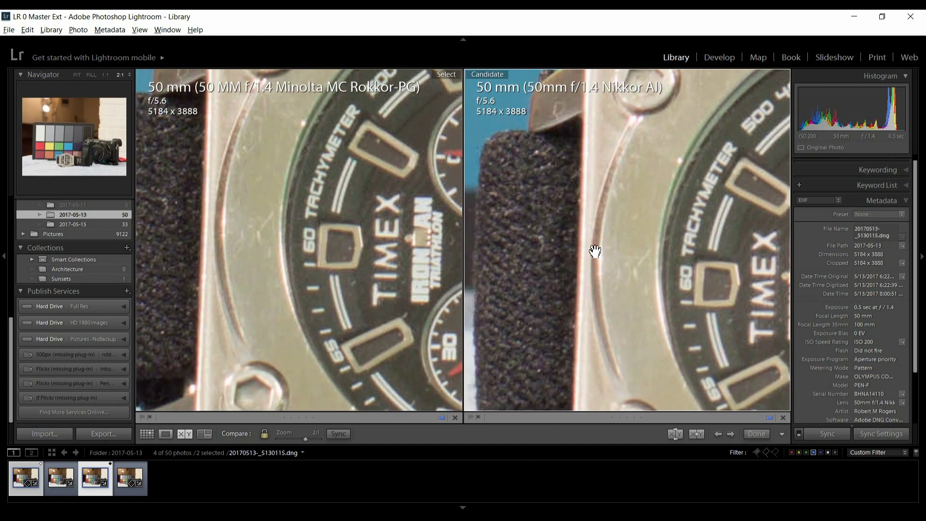
drag(579, 232, 620, 233)
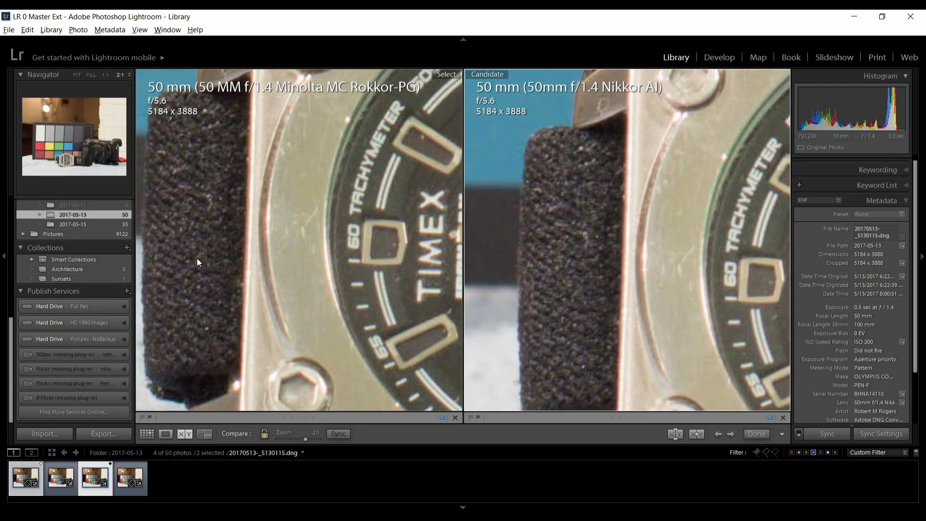
- Recheck the TIMEX lettering, the lower subdial and the CHRONOGRAPH text in the f/5.6 Rokkor-PG and Nikkor AI shots
drag(400, 305, 228, 288)
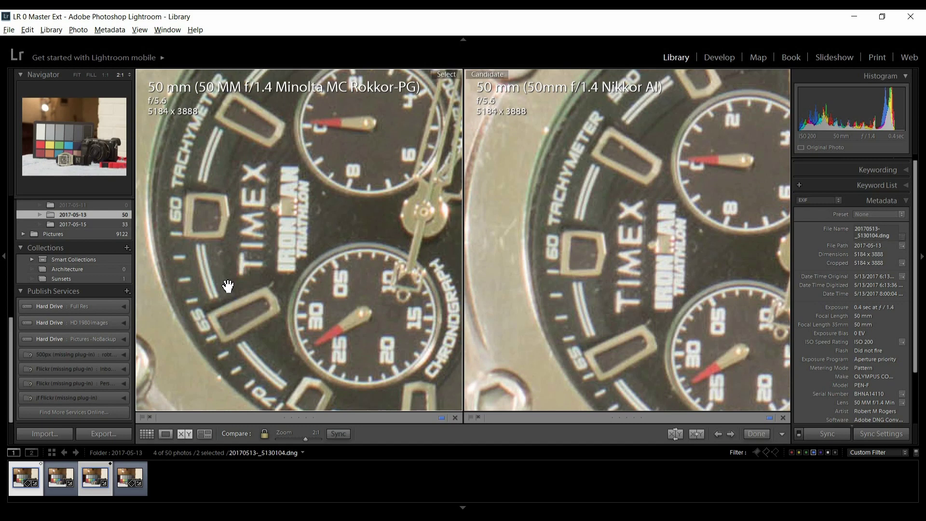
drag(281, 212, 294, 182)
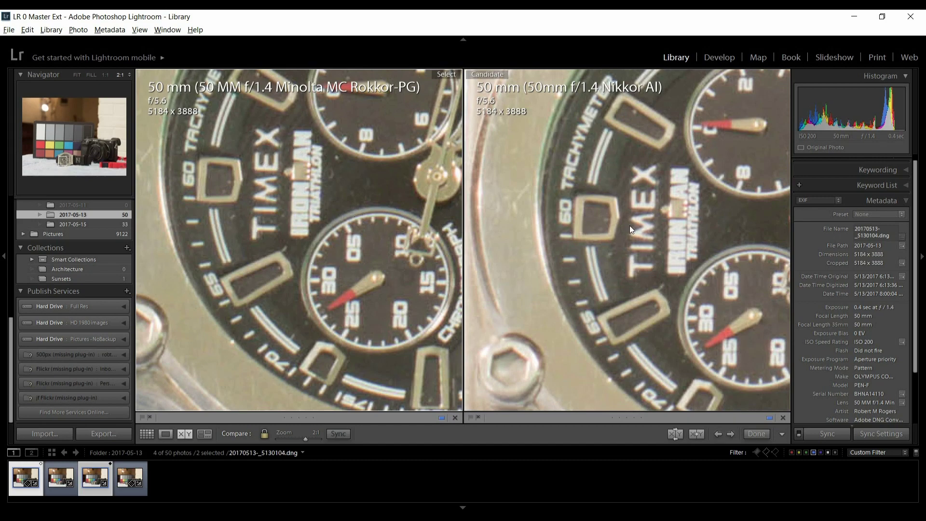
drag(690, 270, 579, 248)
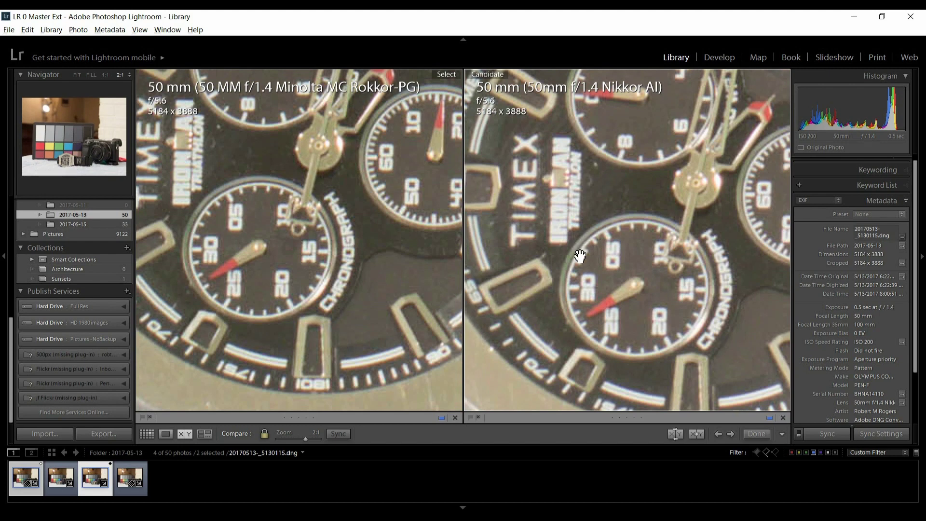
- Return to the grid, open the 2017-05-15 folder and remove the blue label filter
key(n)
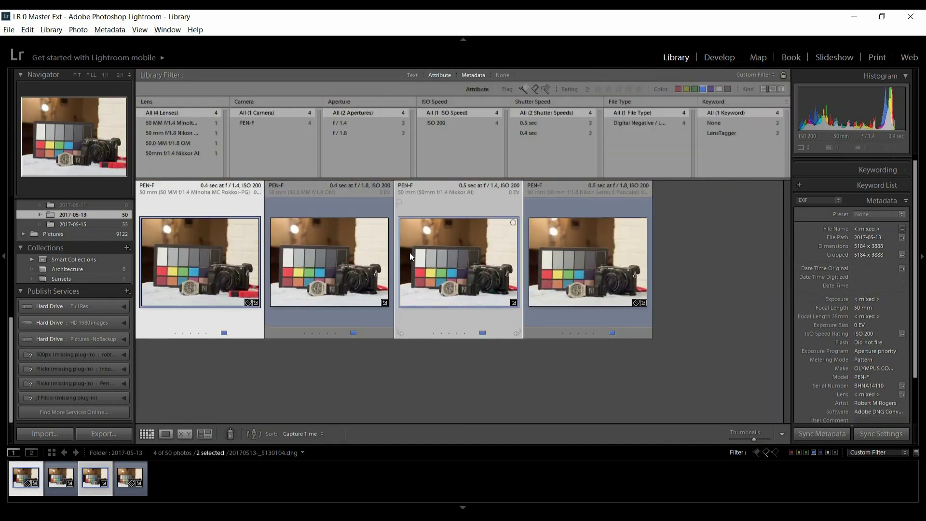
click(106, 225)
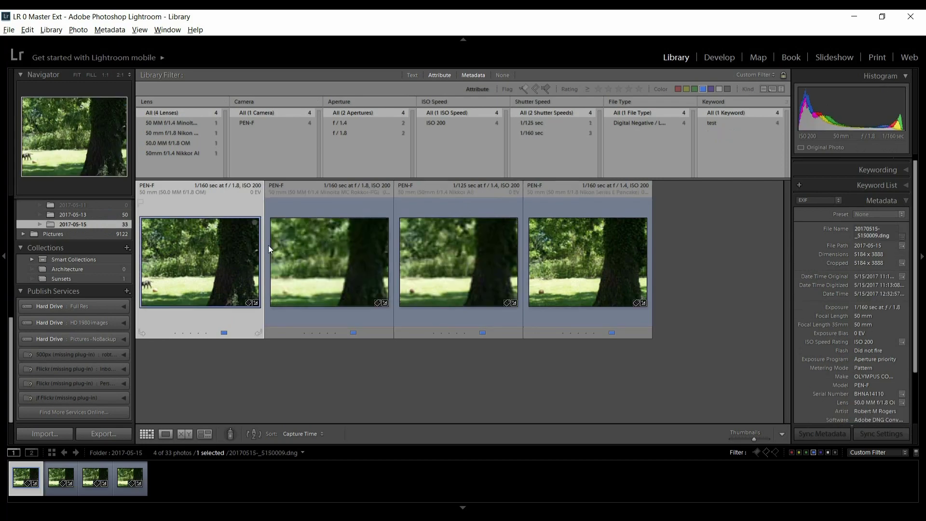
click(702, 89)
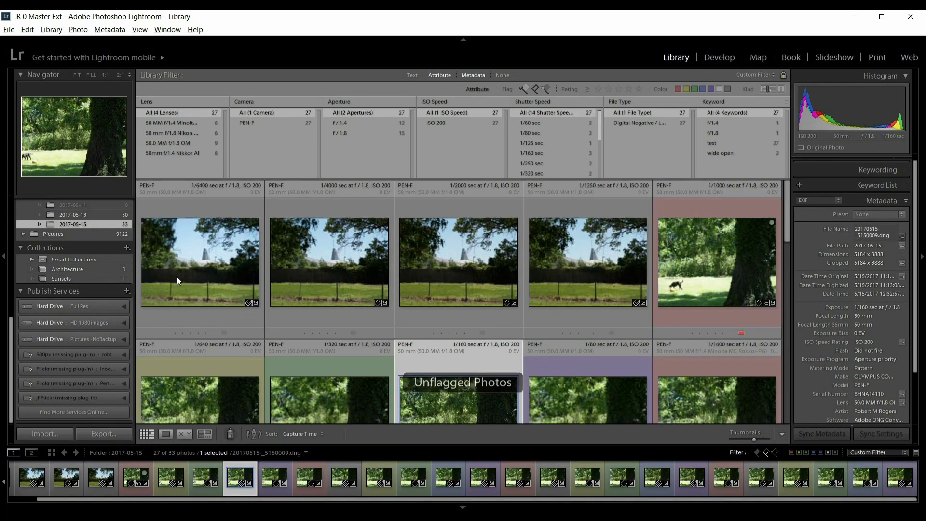
- Compare the first OM tower photo at f/1.8 side by side with the f/2.8 one, viewing the cross
click(211, 280)
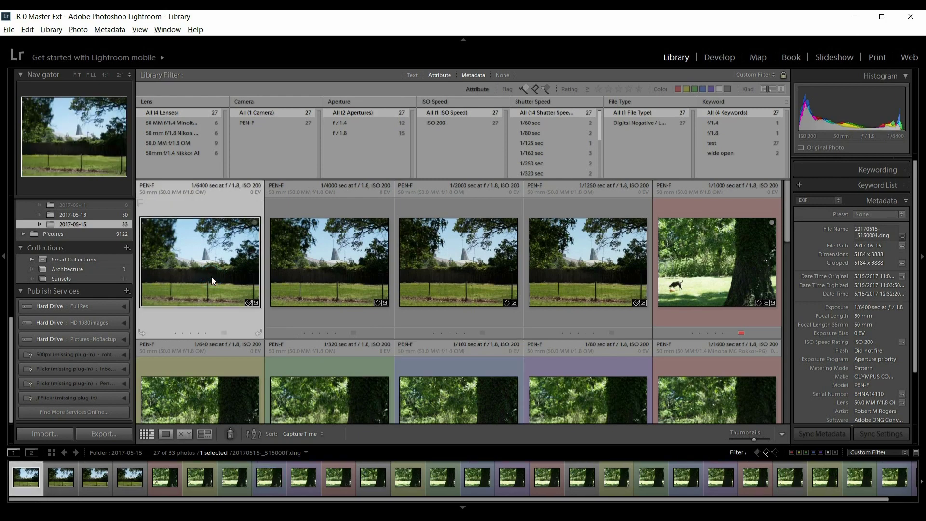
key(c)
key(Right)
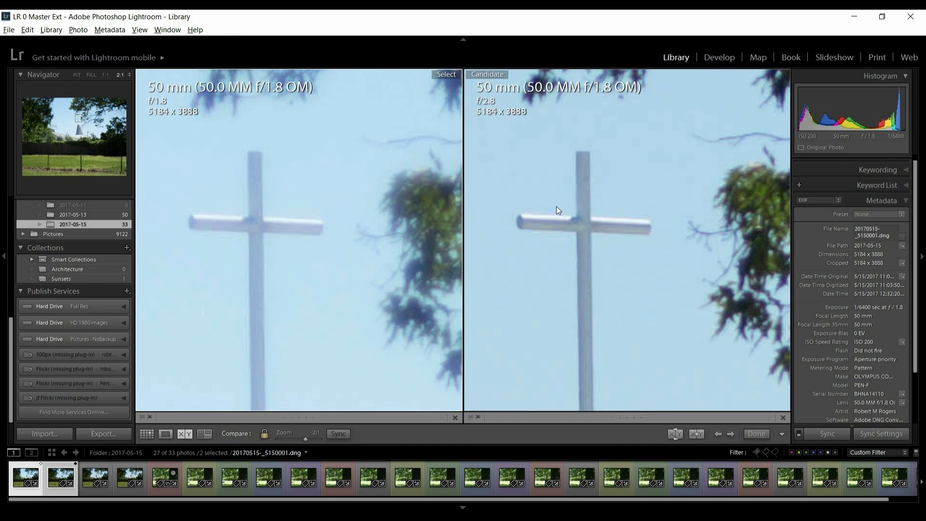
- Compare the cross, tree leaves, bare branches and tower top between the f/1.8 and f/2.8 OM shots
drag(558, 239, 533, 208)
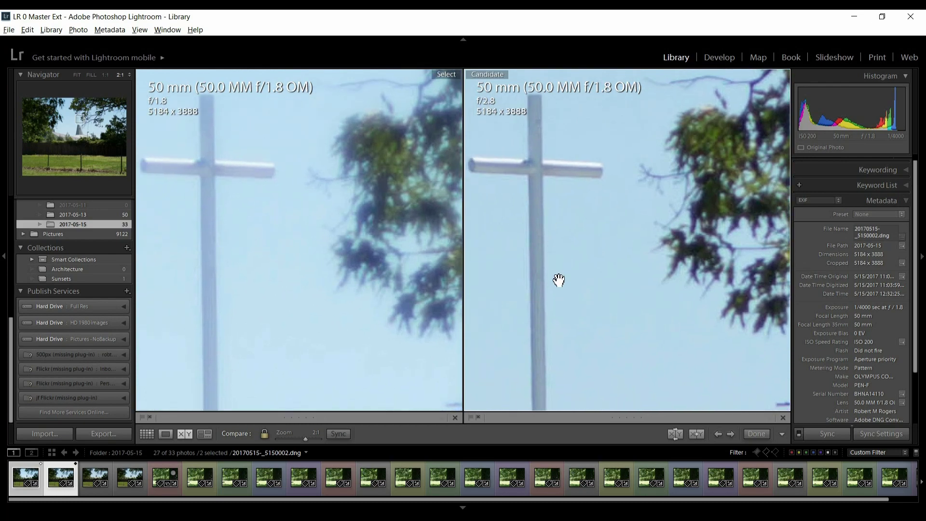
drag(559, 280, 606, 145)
drag(579, 337, 556, 158)
drag(612, 252, 535, 224)
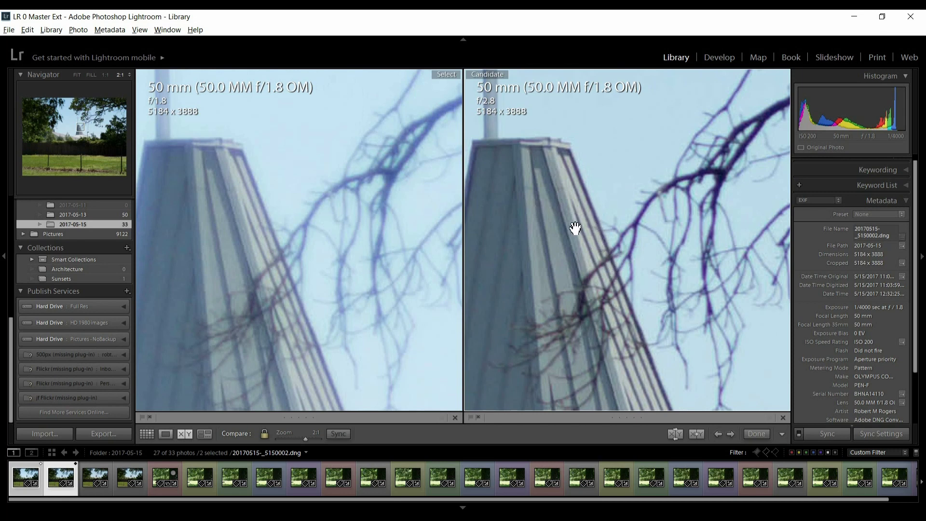
- Compare the tower from its top and overlapping branches down to the ribbed roof between the f/1.8 and f/2.8 OM shots
drag(574, 227, 651, 289)
drag(644, 237, 576, 318)
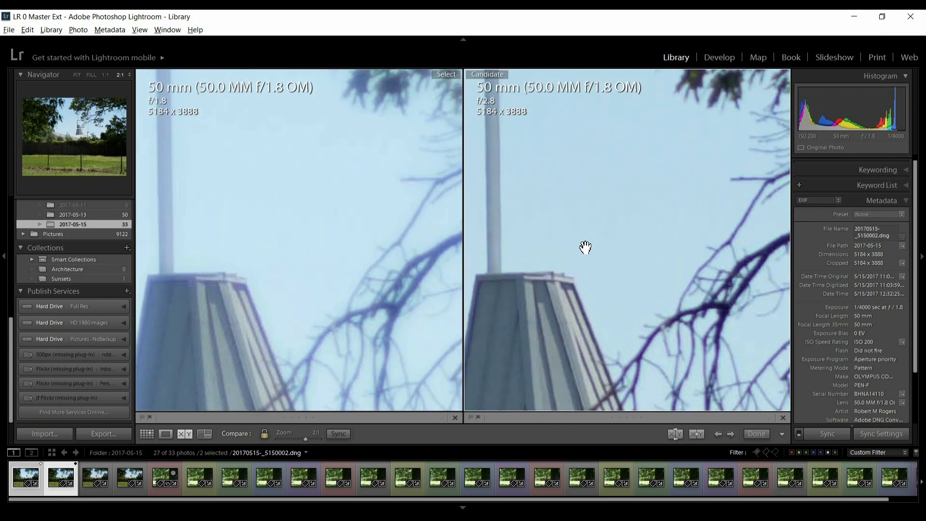
drag(572, 174, 640, 151)
drag(595, 300, 598, 134)
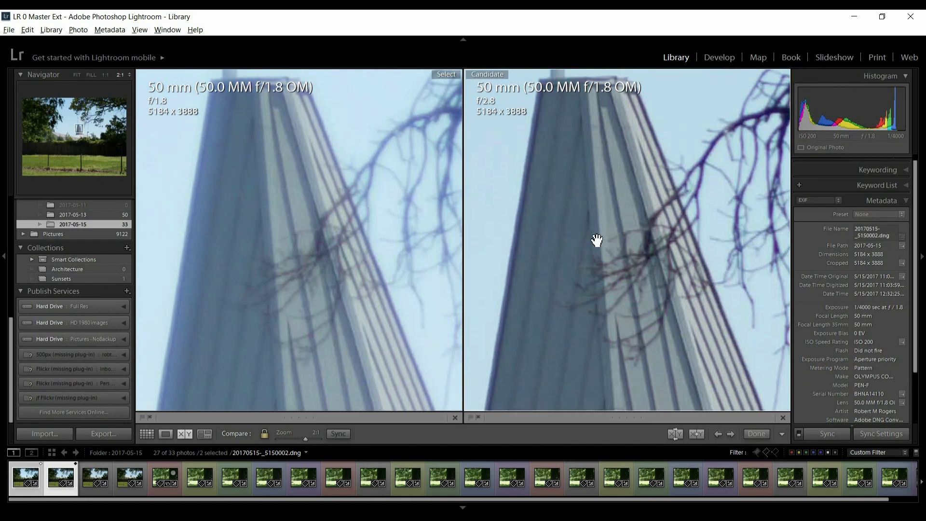
click(589, 278)
drag(597, 288, 597, 158)
drag(595, 264, 583, 143)
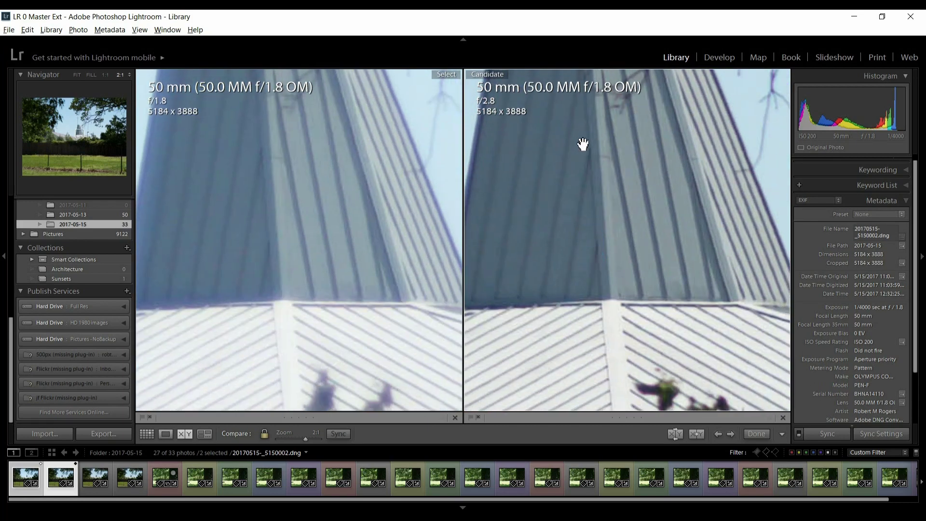
- Switch the candidate to the f/4.0 OM shot and compare it with f/1.8 from the cross down to the tower base
key(Right)
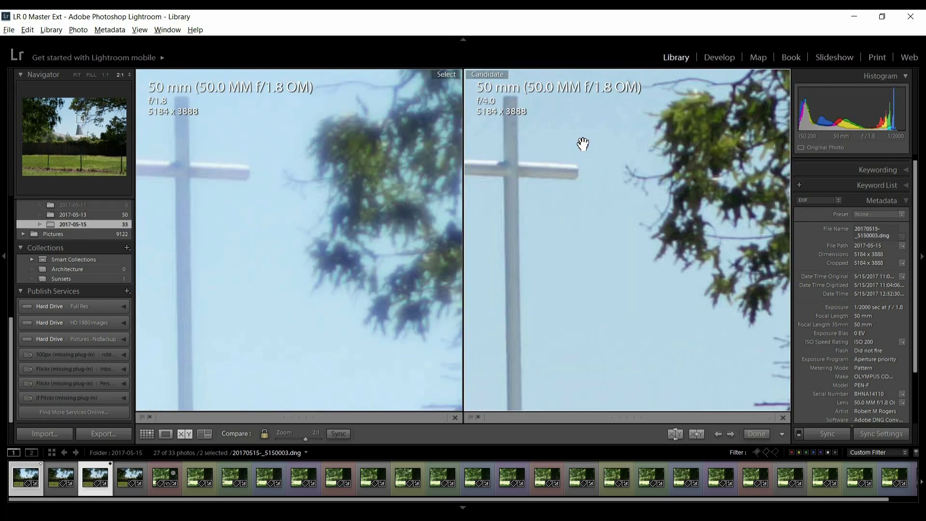
drag(521, 198, 585, 196)
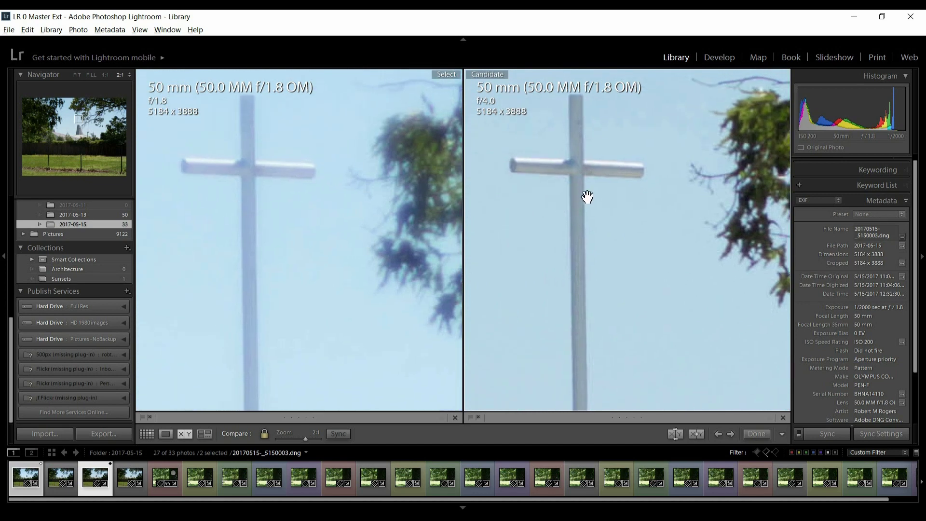
click(574, 300)
drag(581, 310, 583, 244)
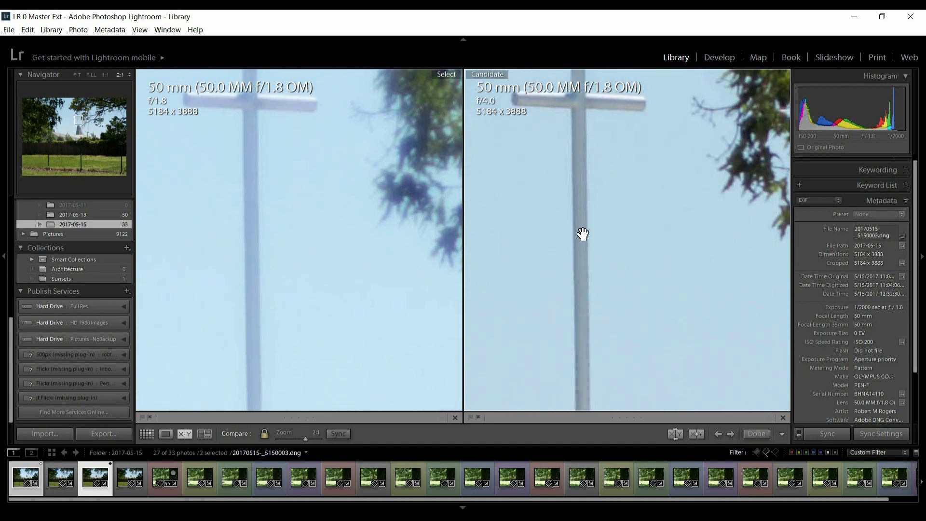
drag(585, 294, 605, 131)
drag(643, 313, 531, 165)
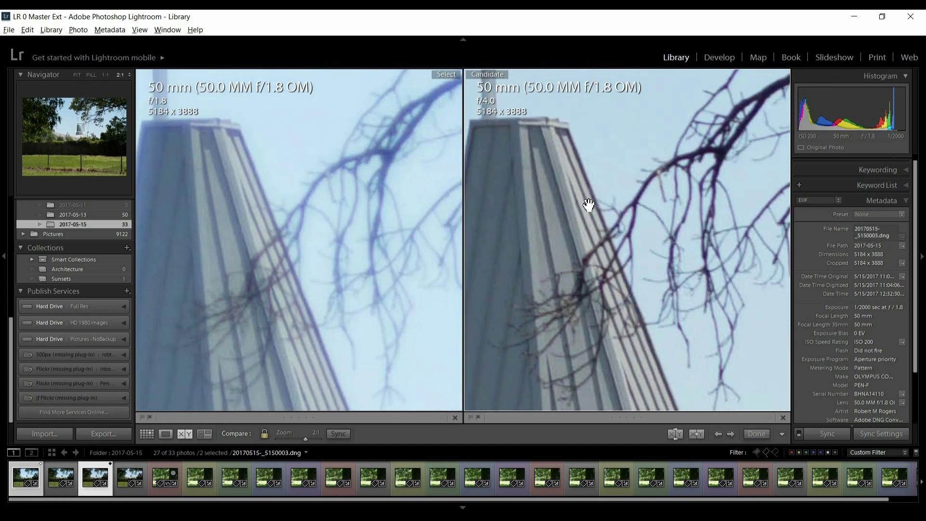
drag(557, 263, 649, 153)
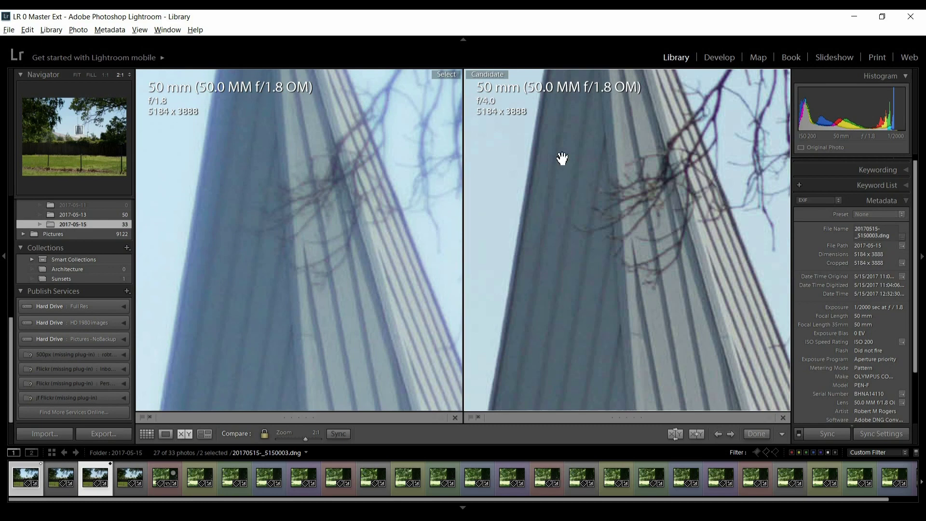
drag(643, 316, 554, 242)
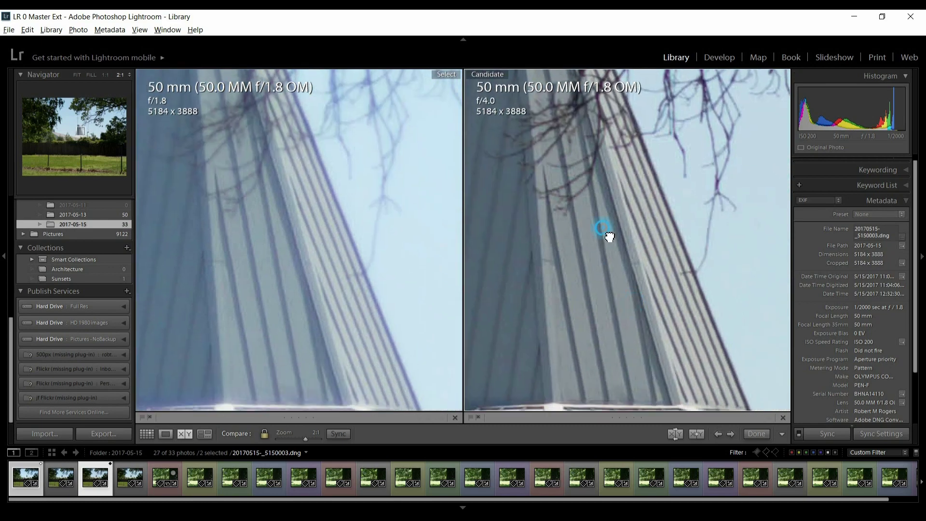
drag(606, 235, 648, 195)
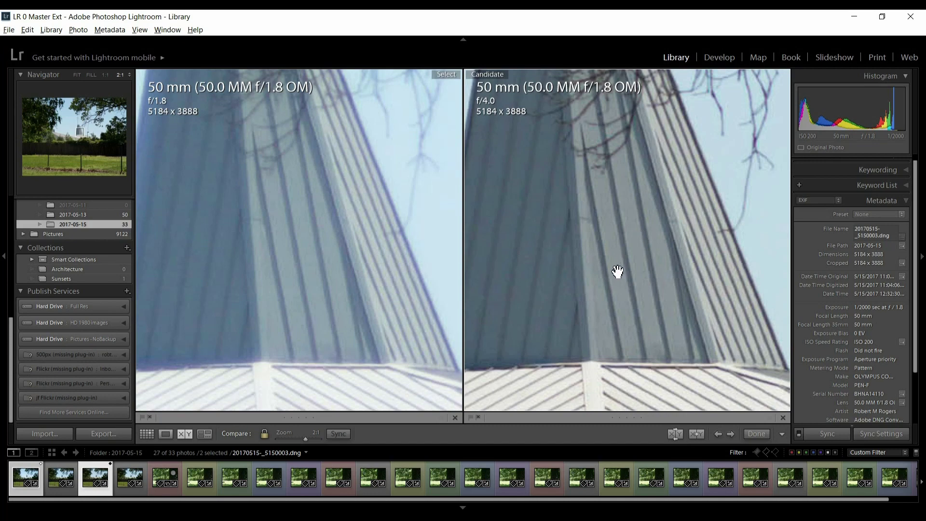
- Switch the candidate to the f/5.6 OM shot and compare the cross, pole, tower and branches with f/1.8
key(Right)
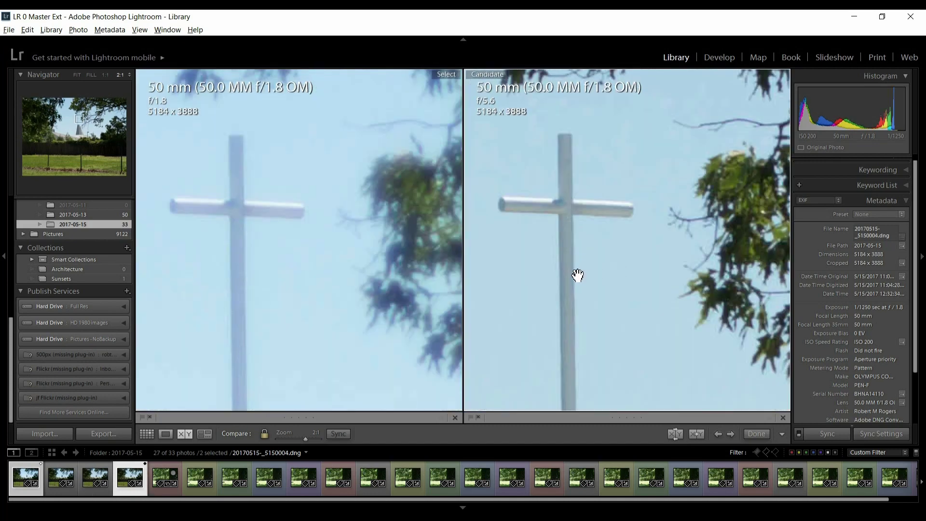
drag(571, 289, 593, 167)
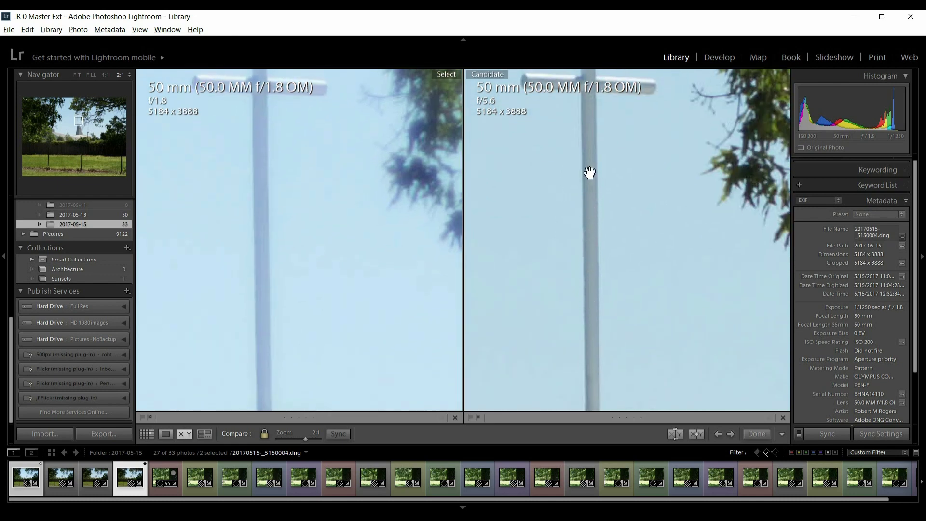
drag(589, 338, 585, 140)
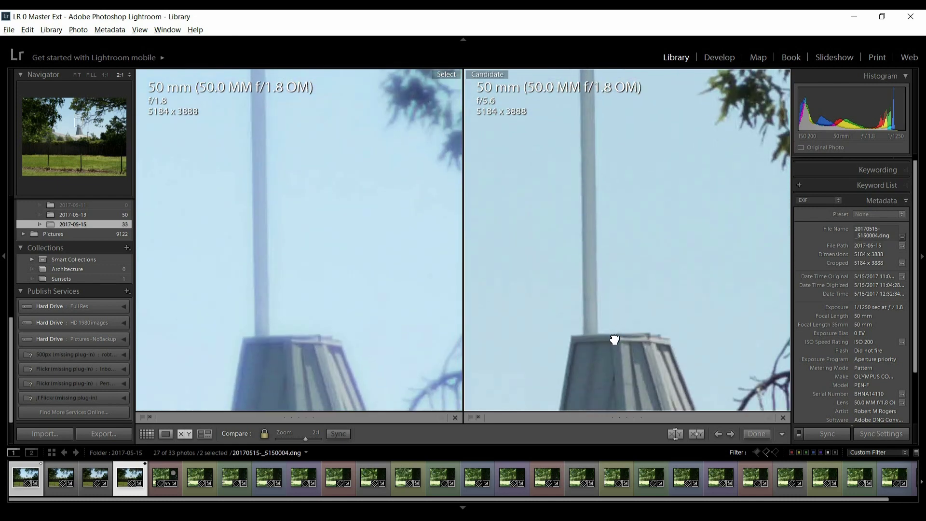
drag(608, 270, 597, 165)
drag(614, 294, 595, 183)
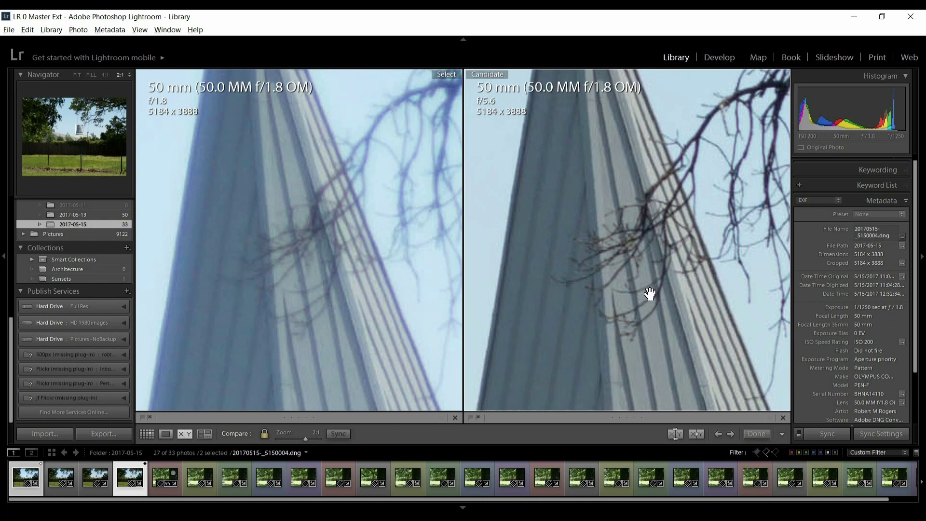
drag(654, 336, 604, 229)
drag(597, 302, 637, 325)
- Recheck the f/1.8 and f/5.6 OM shots from the tower branches back up the pole to the cross
drag(596, 164, 614, 278)
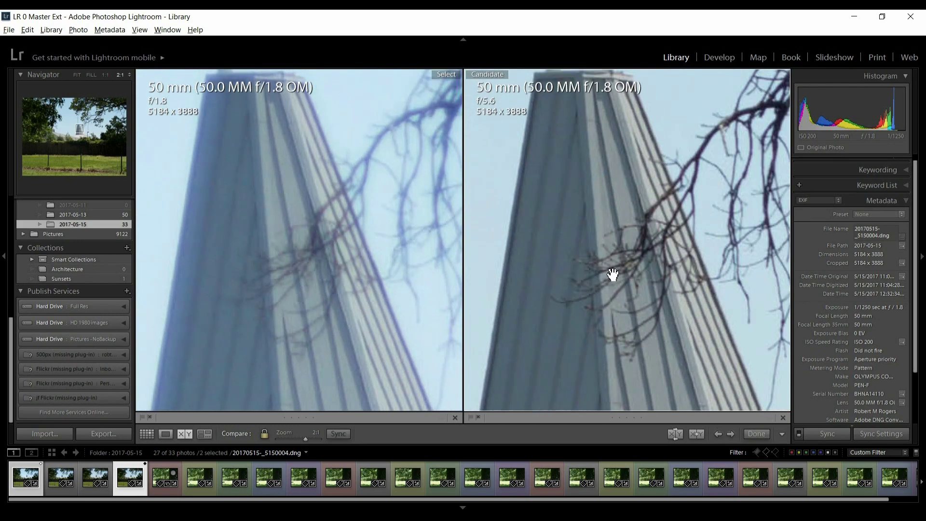
drag(600, 201, 618, 274)
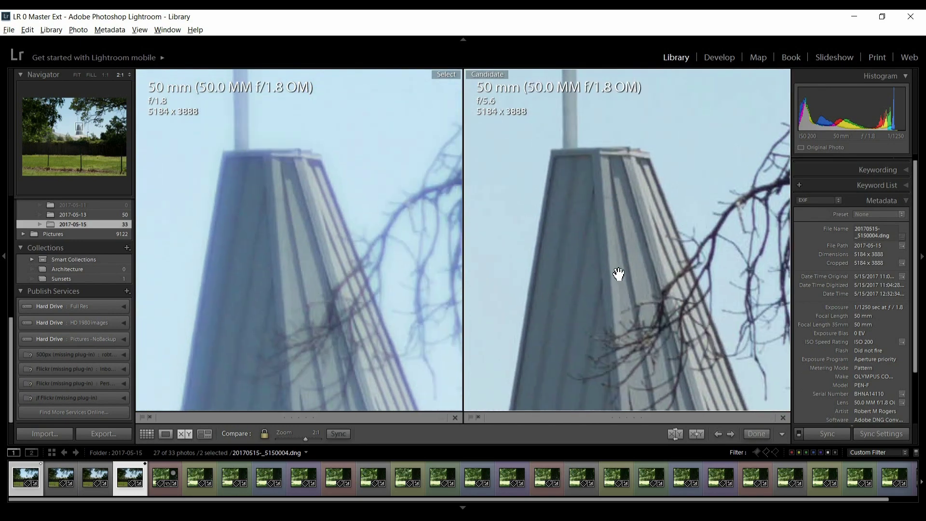
drag(578, 217, 580, 351)
drag(574, 245, 574, 368)
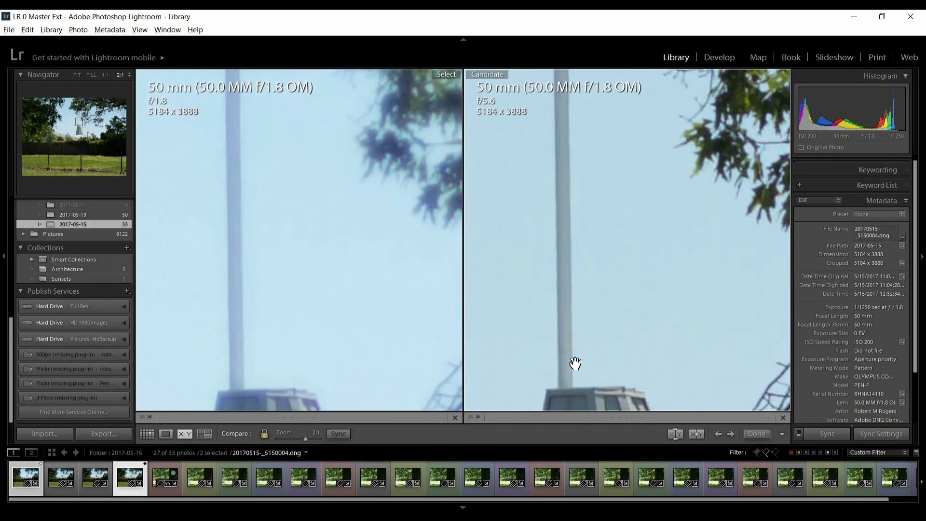
drag(578, 265, 580, 366)
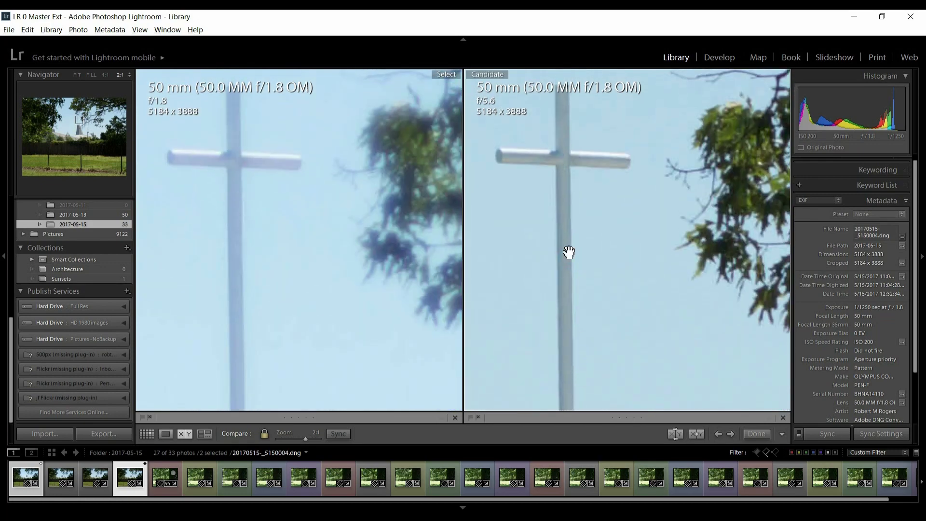
drag(572, 215, 584, 264)
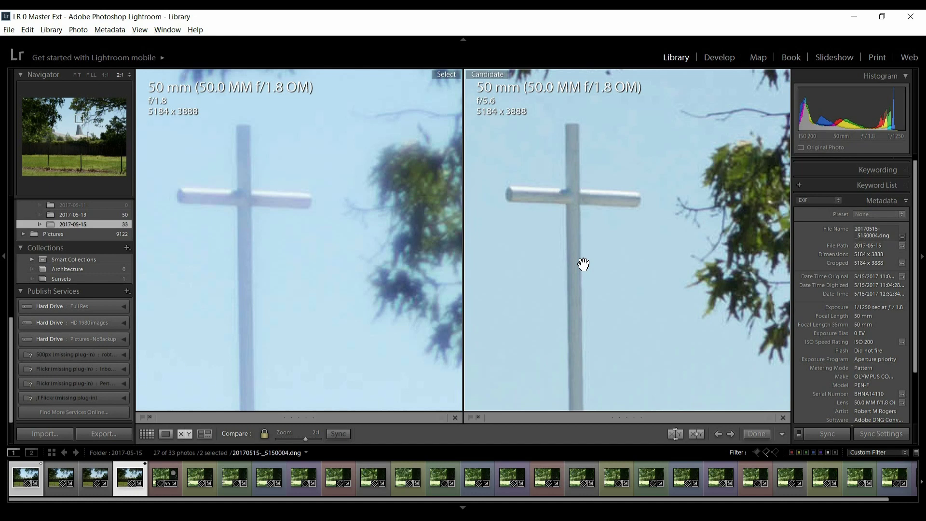
- Return to the grid, filter for red-labelled photos and compare the OM f/1.8 tree shot with the Minolta Rokkor-PG f/1.4 one
key(g)
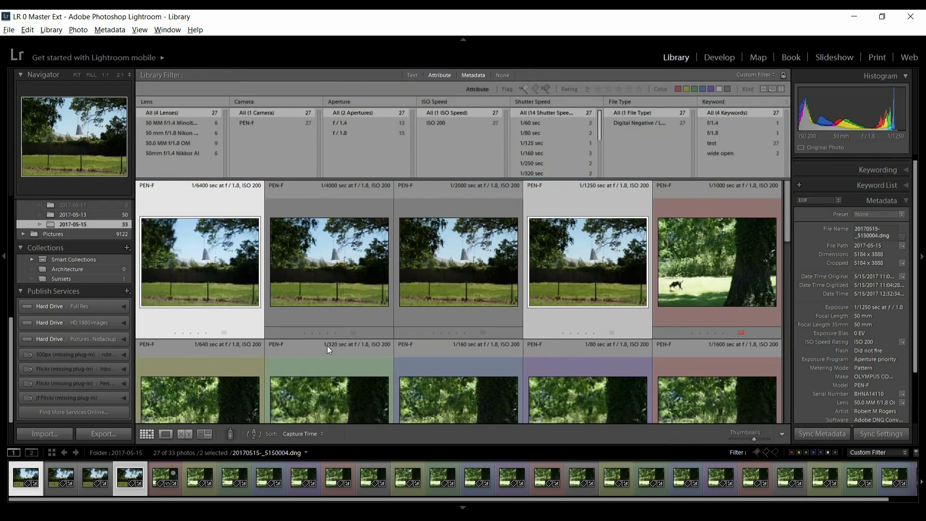
click(679, 91)
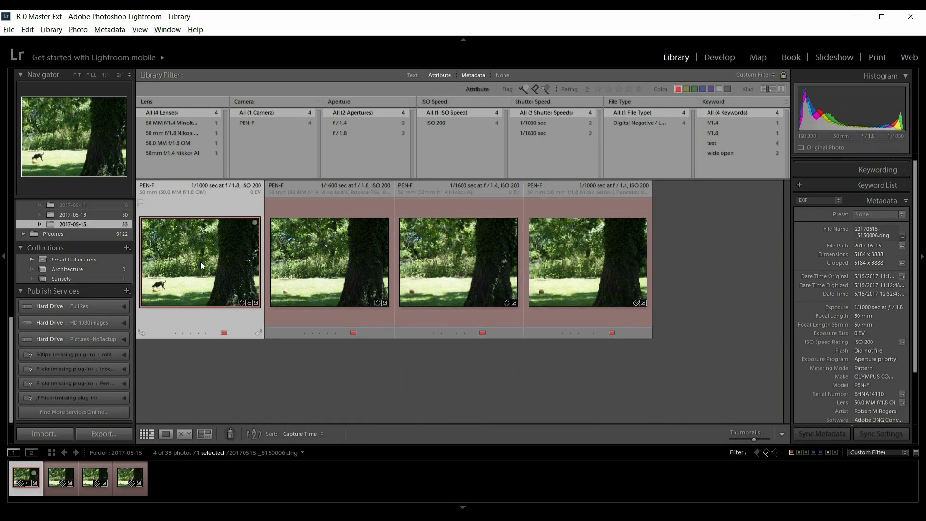
key(c)
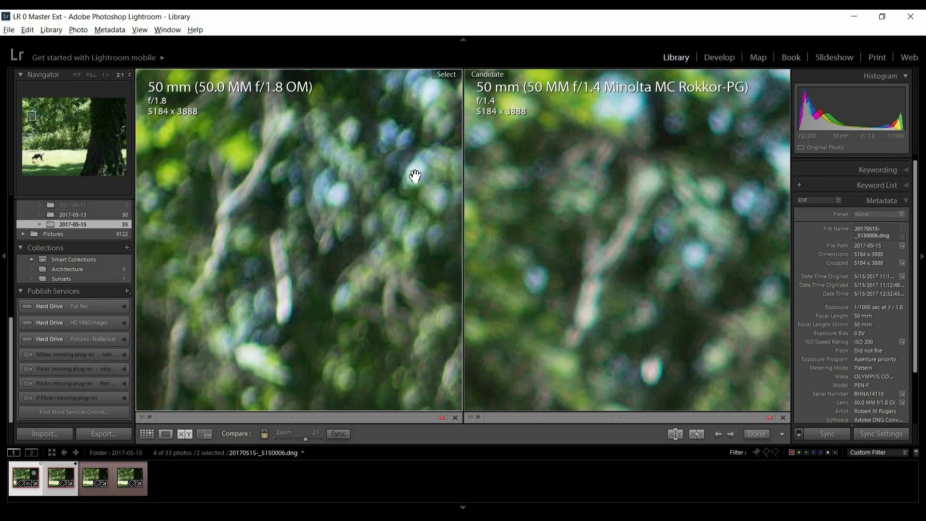
- Compare the out-of-focus leaves, branches and highlights between the OM f/1.8 and Minolta Rokkor-PG f/1.4 shots
drag(589, 203, 636, 244)
drag(308, 195, 190, 227)
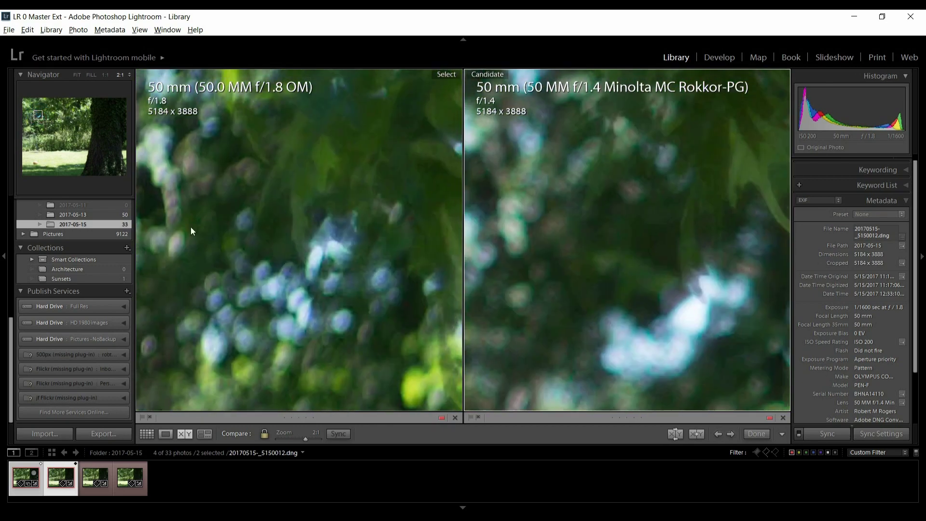
click(280, 293)
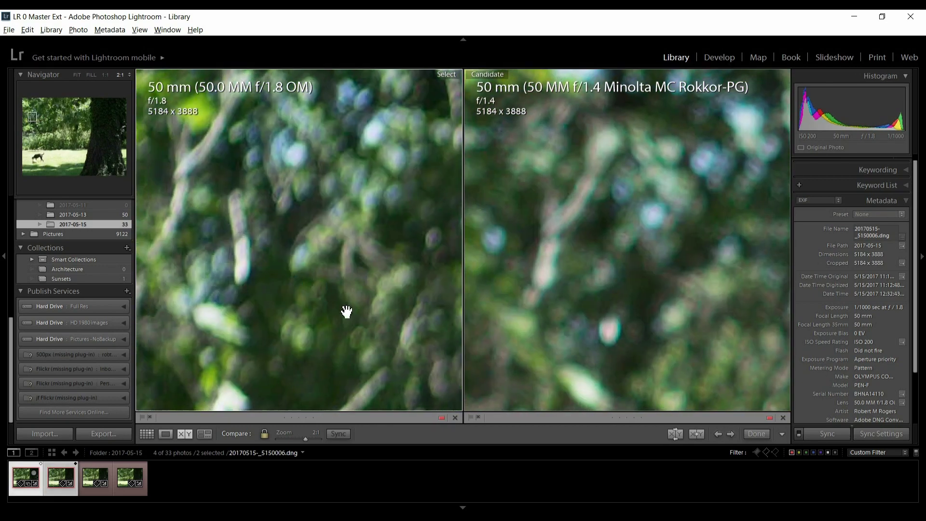
drag(346, 311, 636, 182)
drag(405, 310, 502, 270)
drag(425, 259, 310, 296)
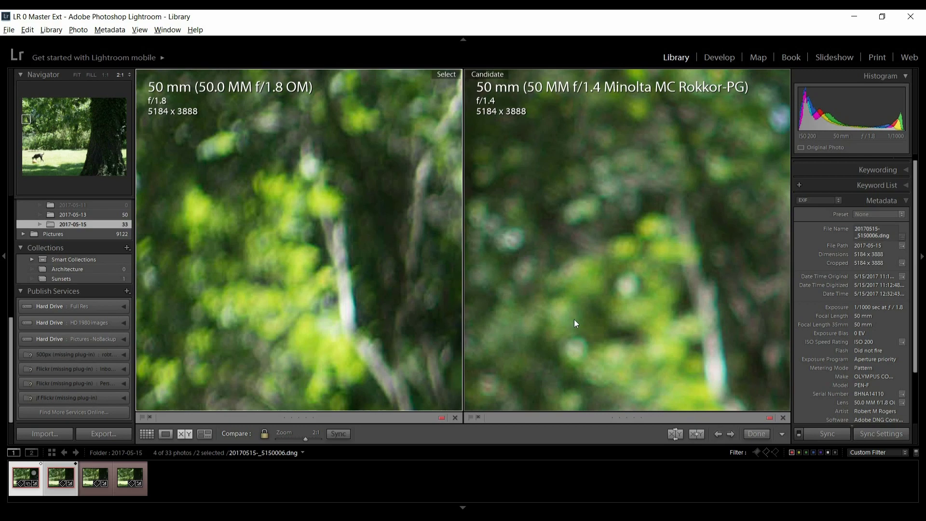
click(633, 198)
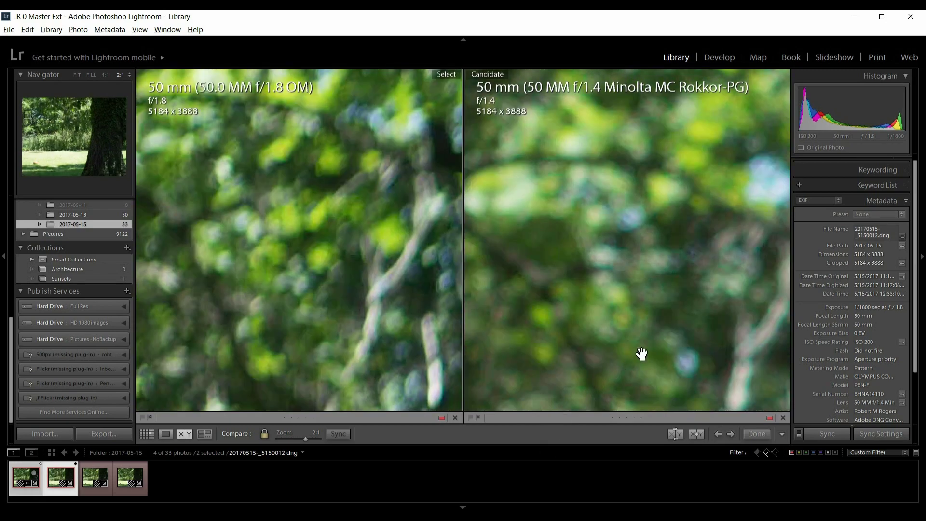
drag(679, 273, 672, 265)
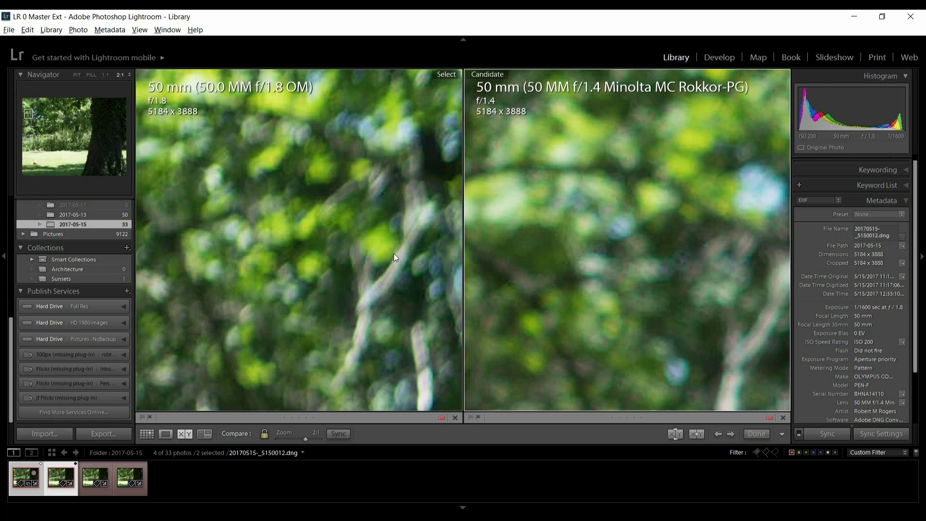
- Switch the candidate to the Nikkor AI f/1.4 shot and compare its blurred foliage and branches with the OM f/1.8 one
key(Right)
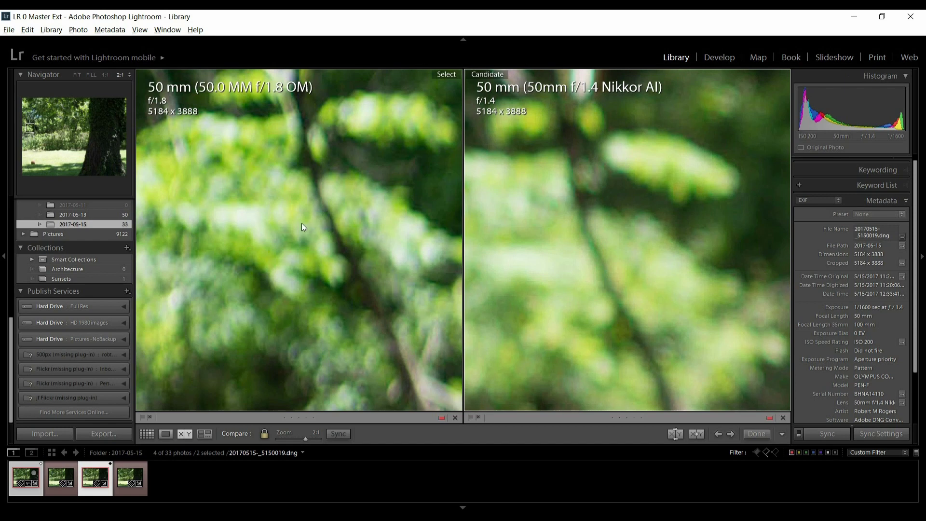
drag(281, 245, 362, 209)
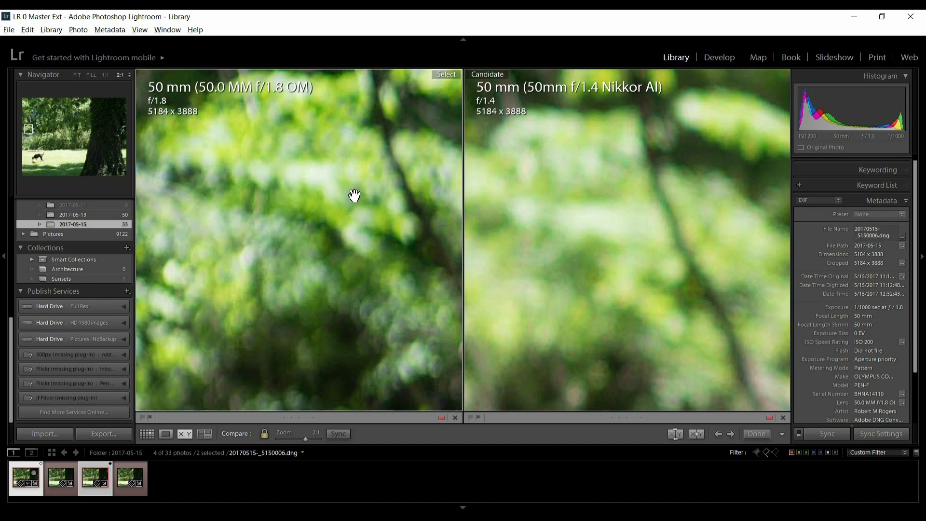
drag(343, 308, 343, 403)
drag(355, 158, 356, 356)
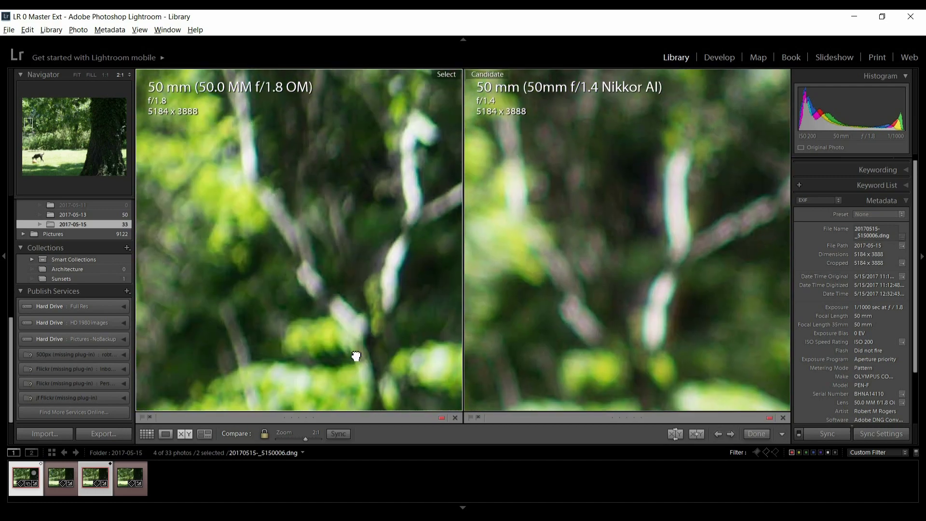
drag(360, 182, 360, 396)
drag(361, 211, 361, 351)
drag(357, 251, 356, 314)
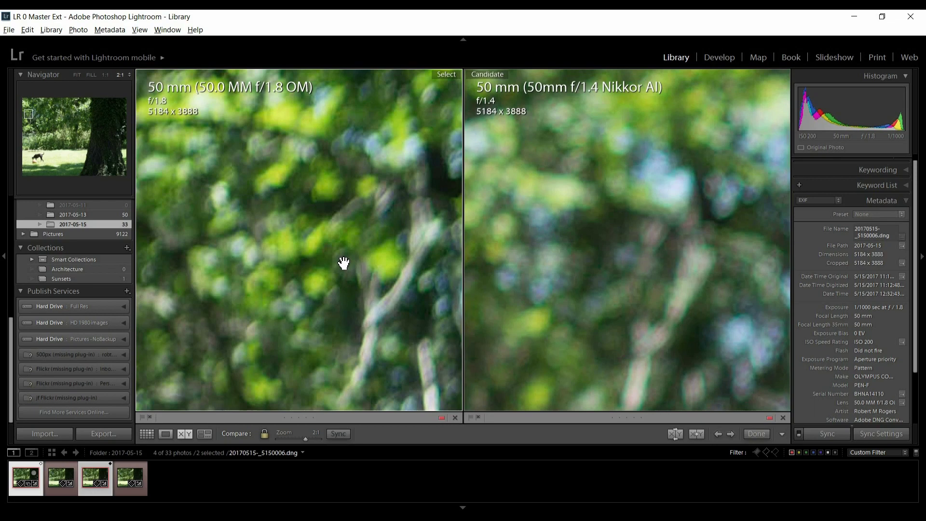
- Switch the candidate to the Nikon Series E Pancake f/1.8 shot and compare its background blur with the OM one
key(Right)
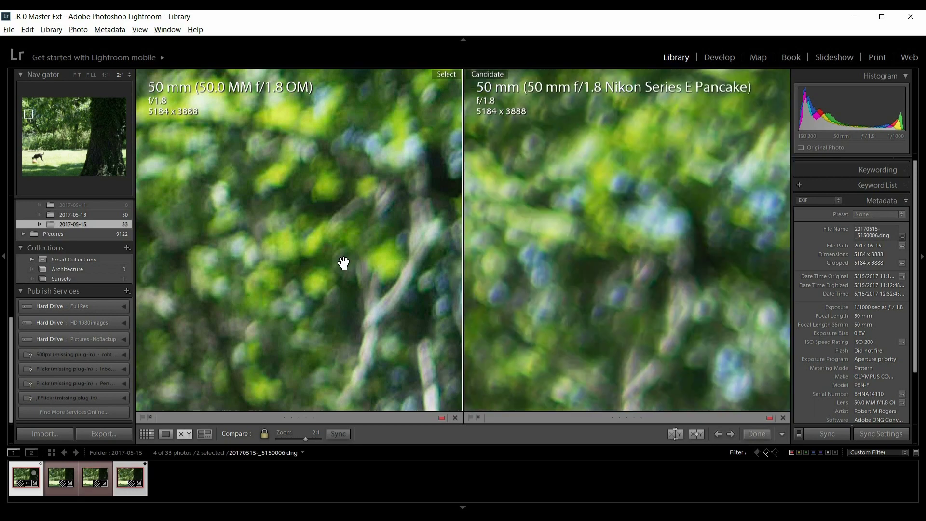
drag(310, 283, 346, 227)
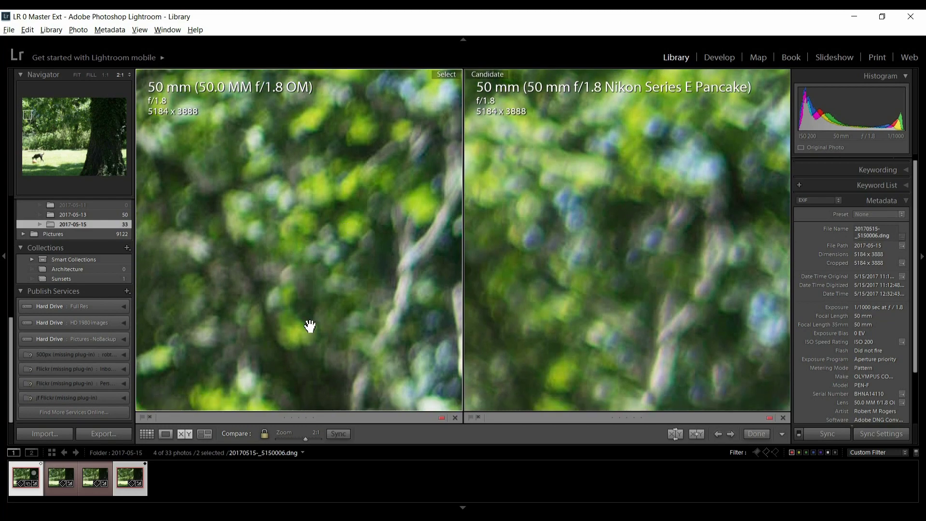
drag(306, 331, 356, 227)
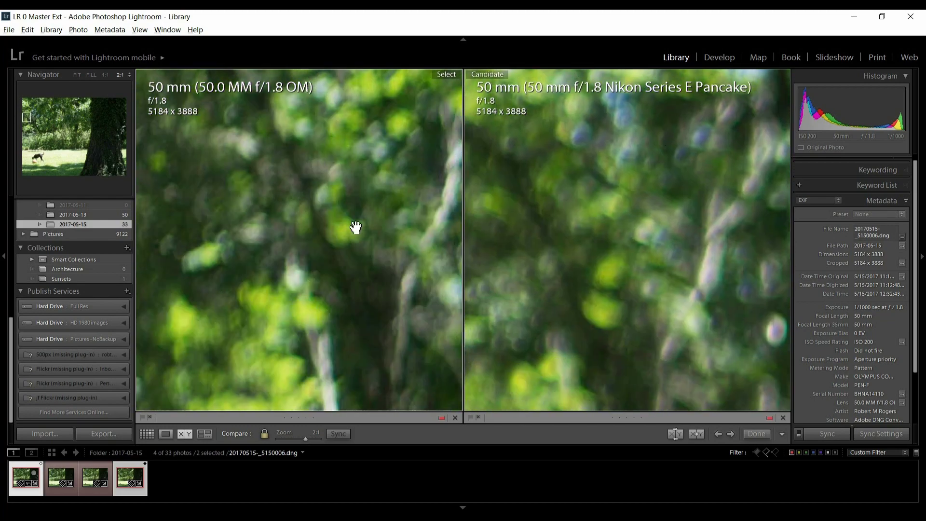
drag(392, 180, 296, 337)
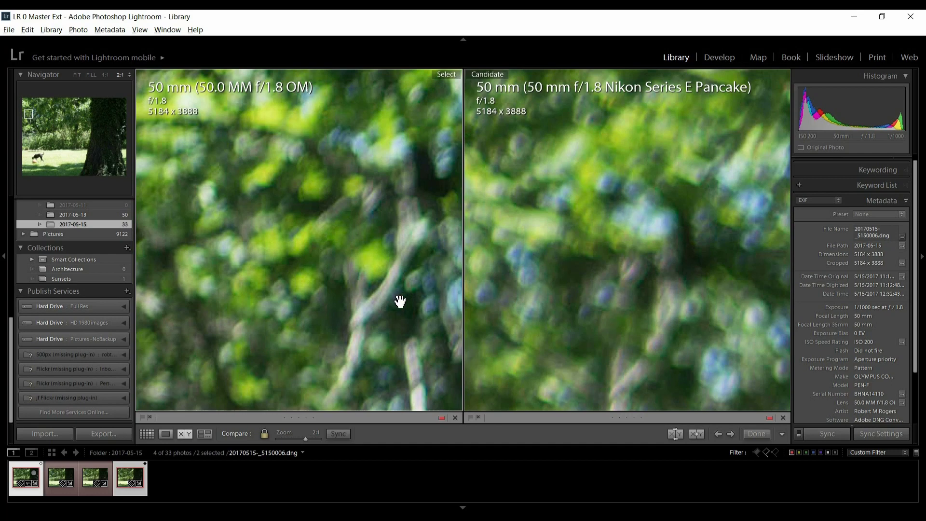
- Check the blurred branches in the f/1.8 pair, return to full view and filter for blue-labelled photos instead of red
drag(362, 285, 349, 144)
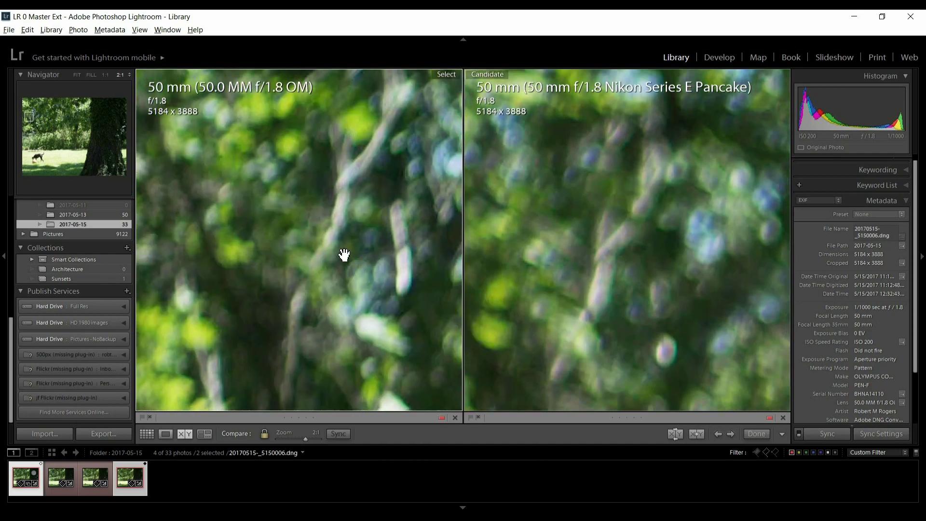
click(341, 277)
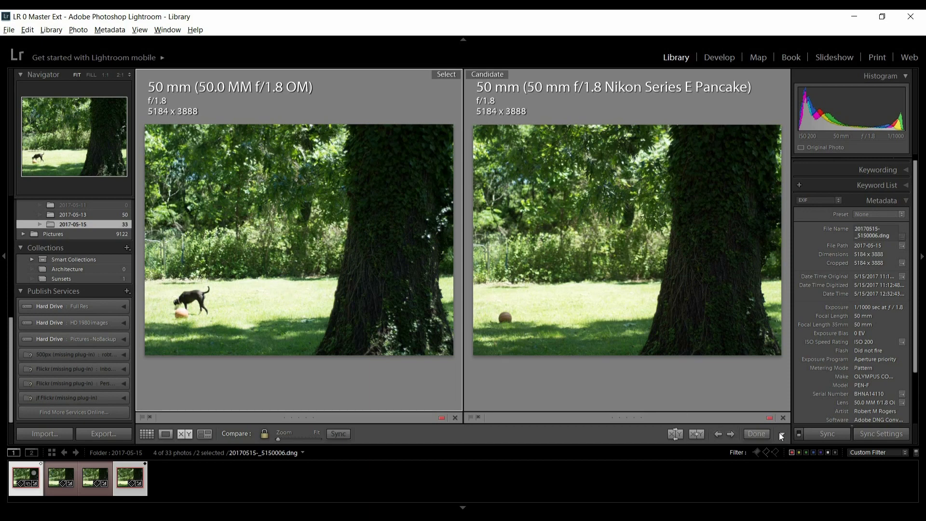
click(813, 453)
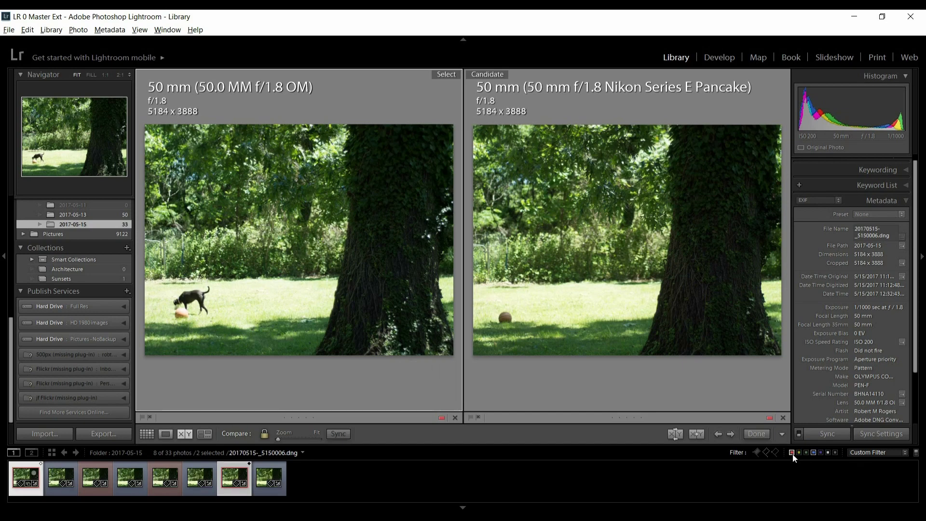
click(792, 454)
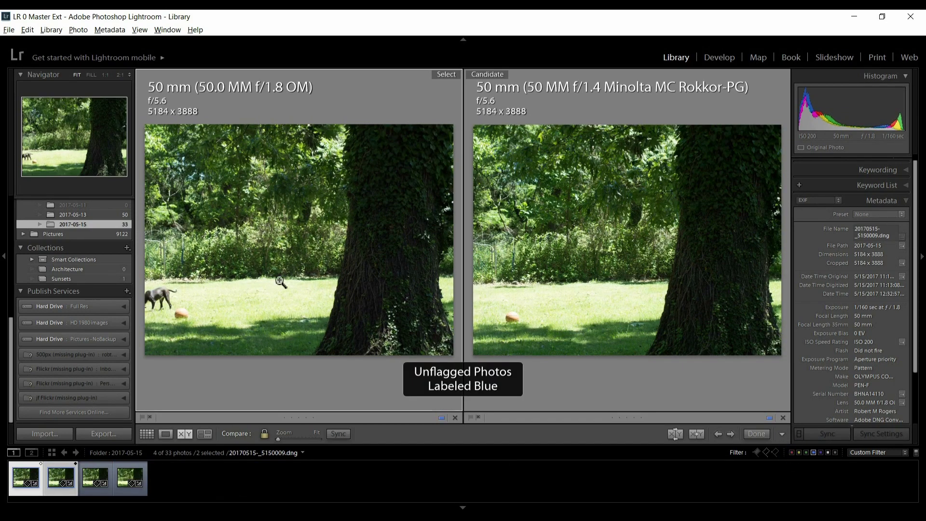
- Compare the background leaves, branches and highlights at 2:1 between the OM and Minolta Rokkor-PG tree shots at f/5.6
click(188, 175)
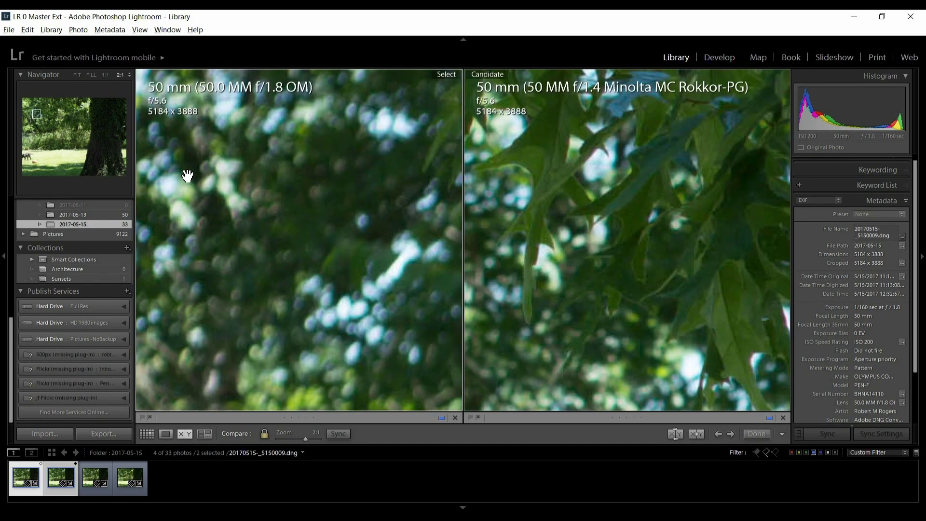
drag(313, 280, 410, 102)
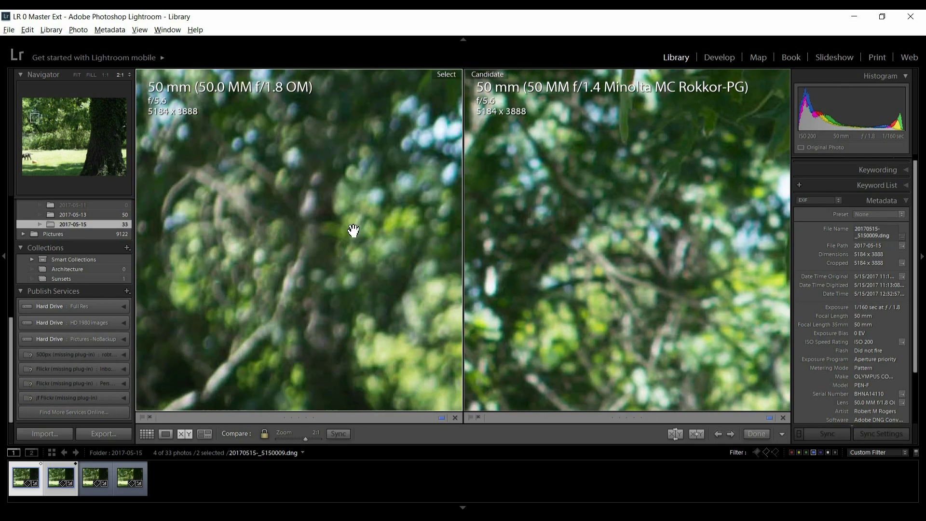
drag(308, 325, 374, 201)
drag(324, 299, 378, 200)
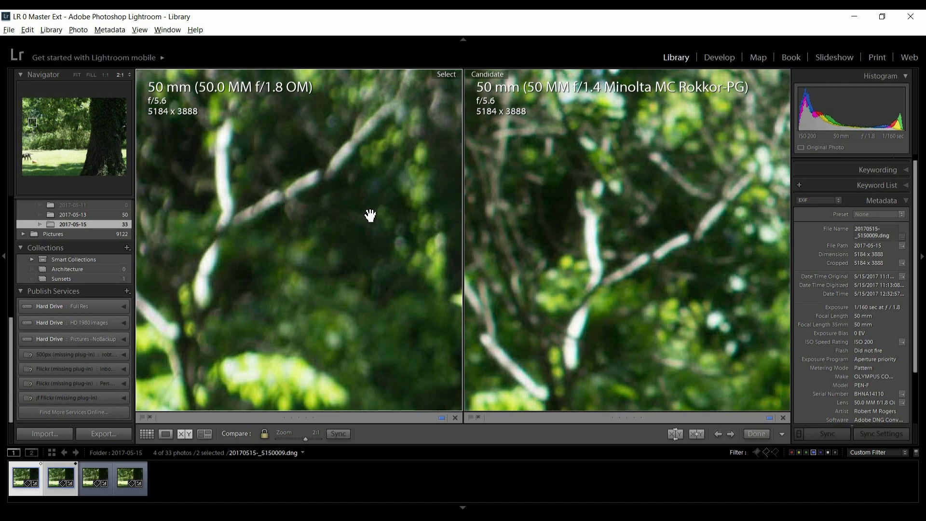
drag(323, 304, 409, 168)
drag(338, 260, 587, 209)
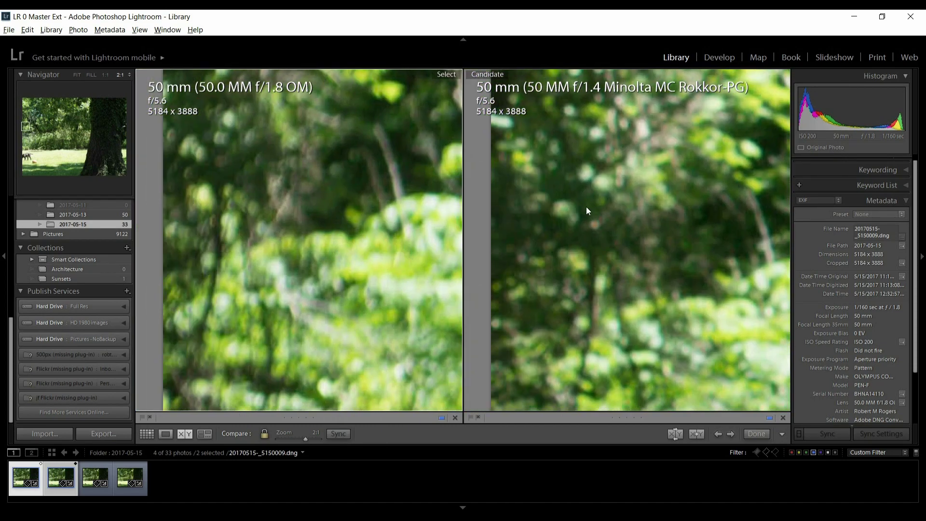
drag(387, 193, 365, 356)
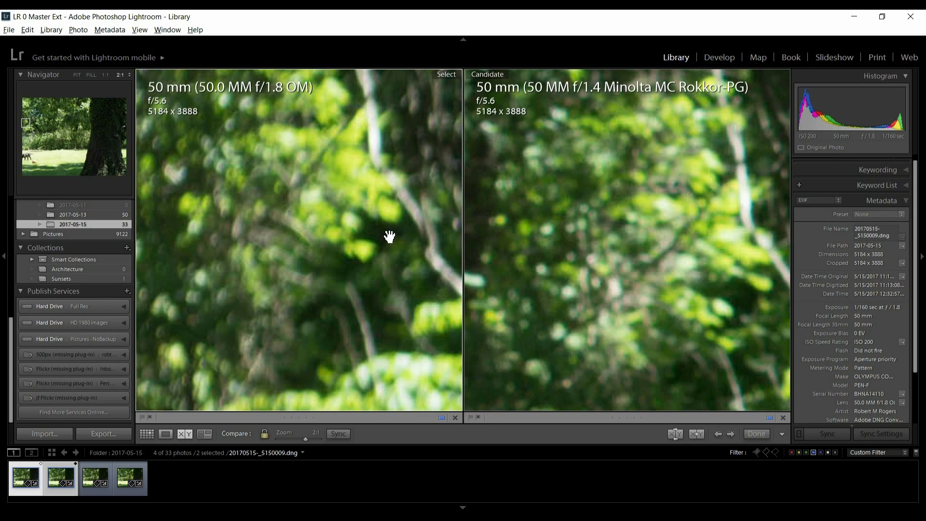
drag(389, 238, 343, 283)
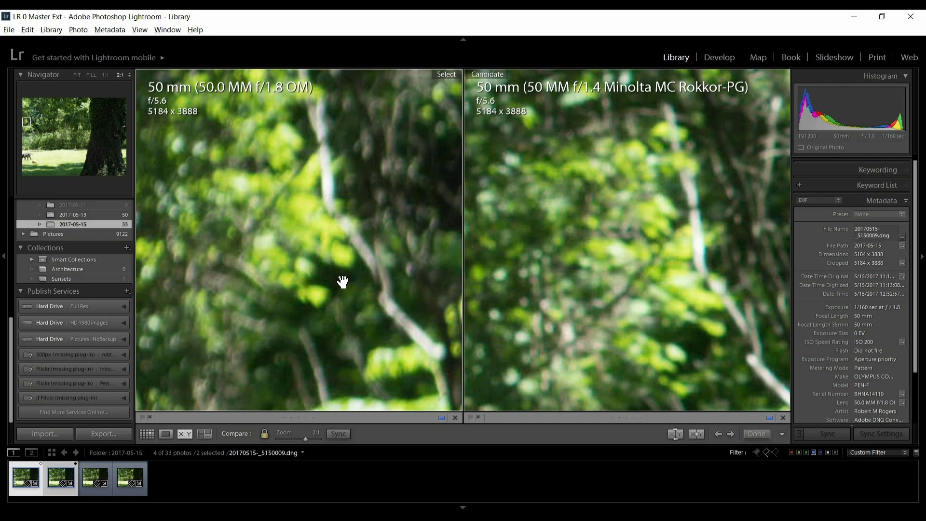
drag(392, 201, 497, 157)
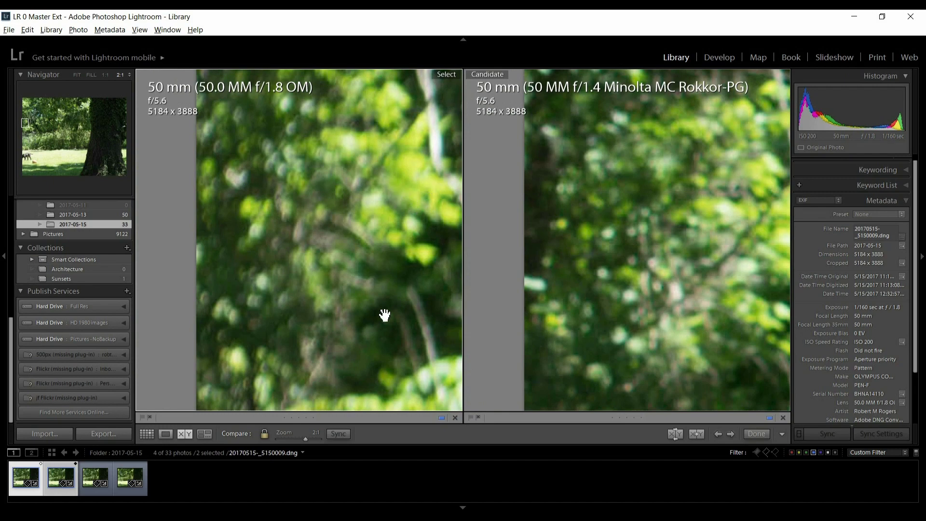
drag(385, 341, 343, 236)
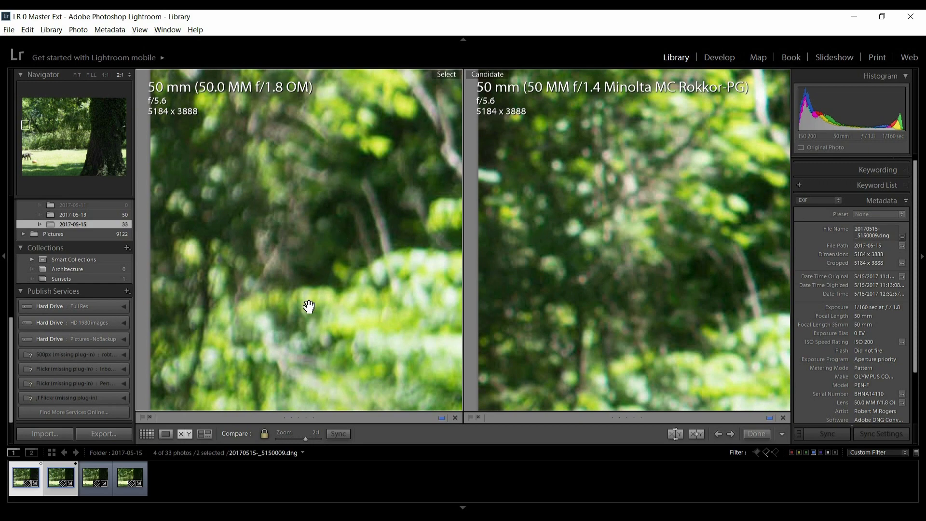
- Switch the candidate to the Nikkor AI shot at f/5.6 and compare its background branches and leaves with the OM one
key(Right)
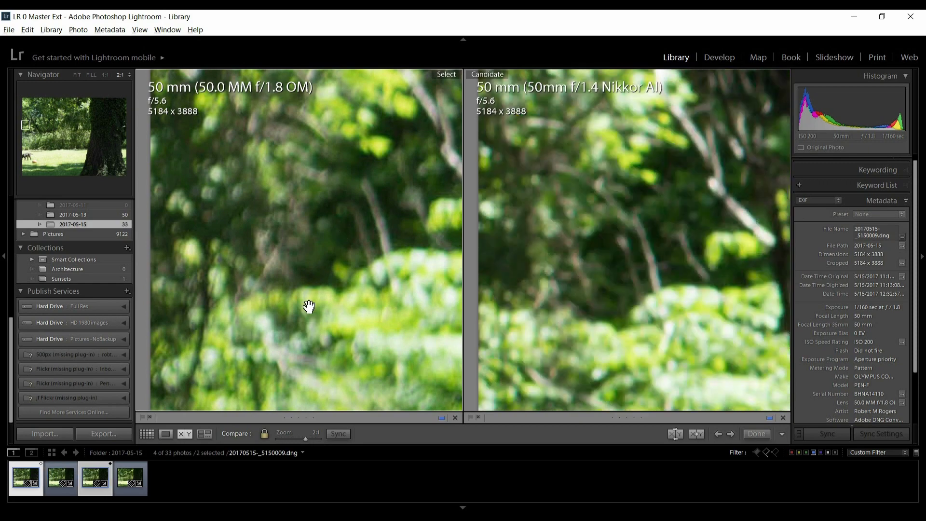
drag(367, 223, 352, 355)
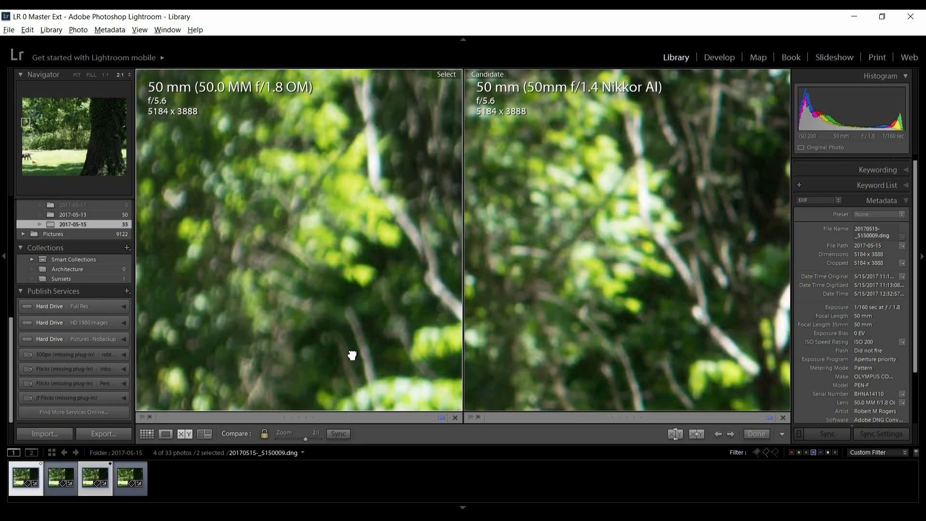
drag(374, 221, 381, 248)
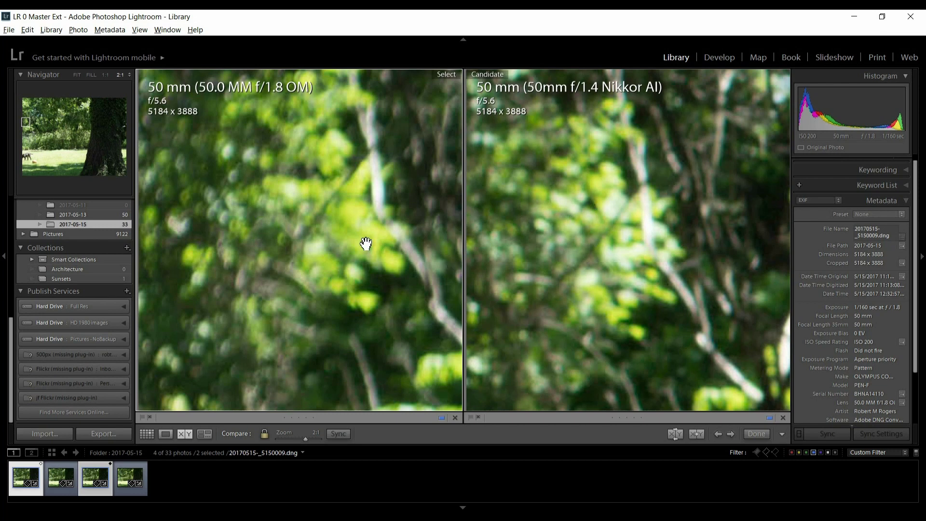
- Switch the candidate to the Nikon Series E Pancake f/5.6 shot, compare its background branches and leaf highlights with the OM one, and return to full view
key(Right)
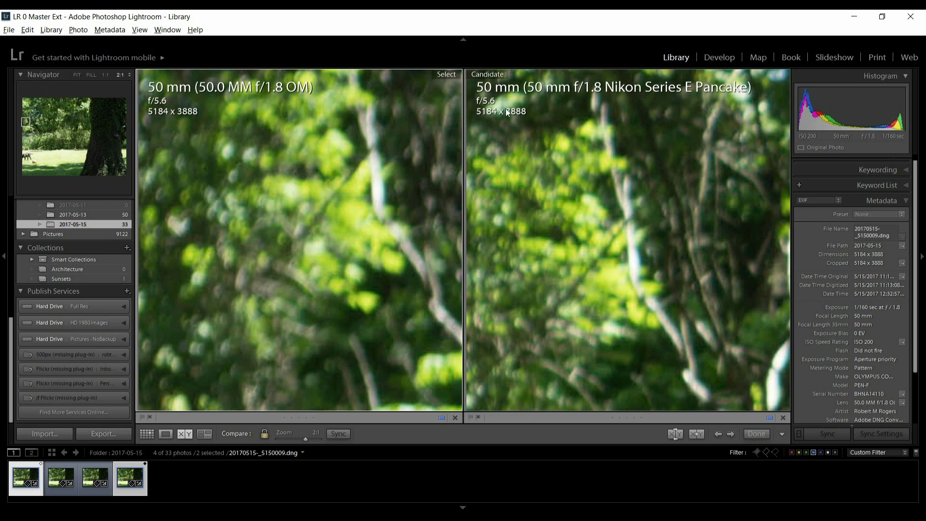
drag(388, 236, 334, 198)
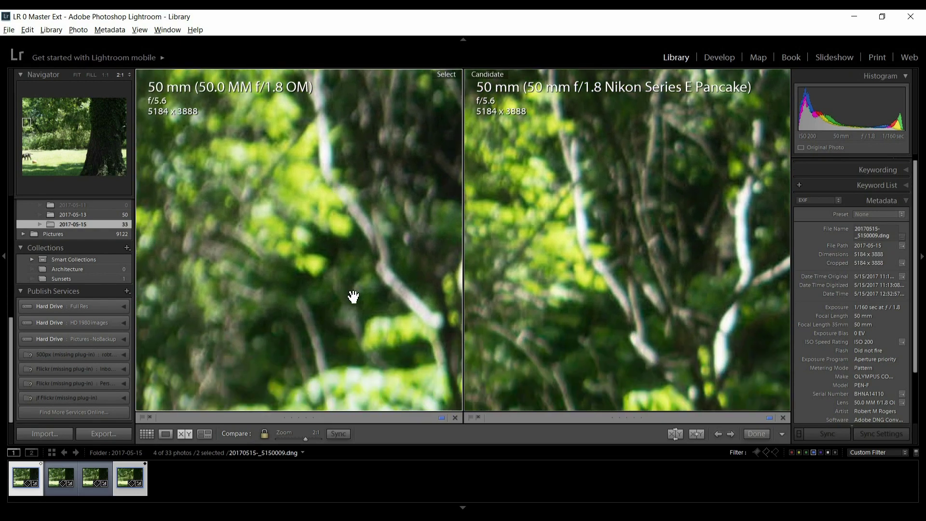
drag(363, 328, 389, 374)
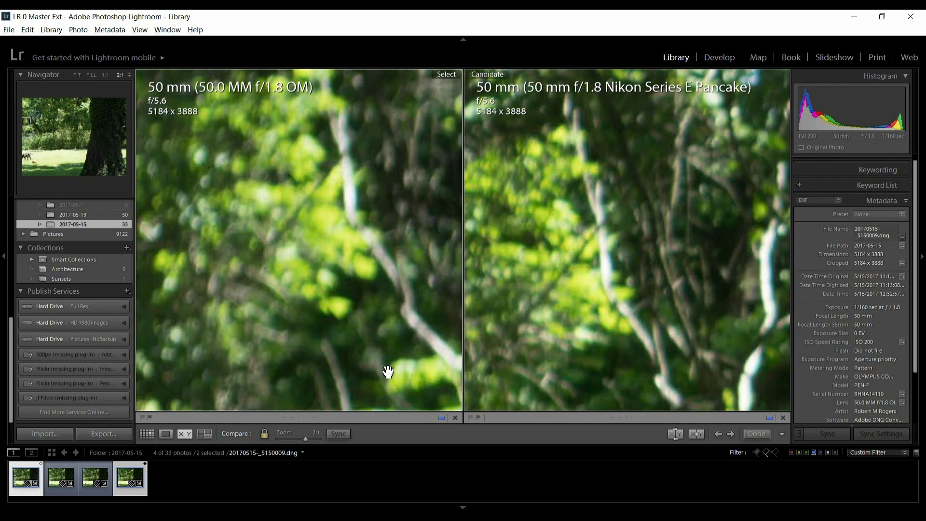
drag(378, 280, 447, 325)
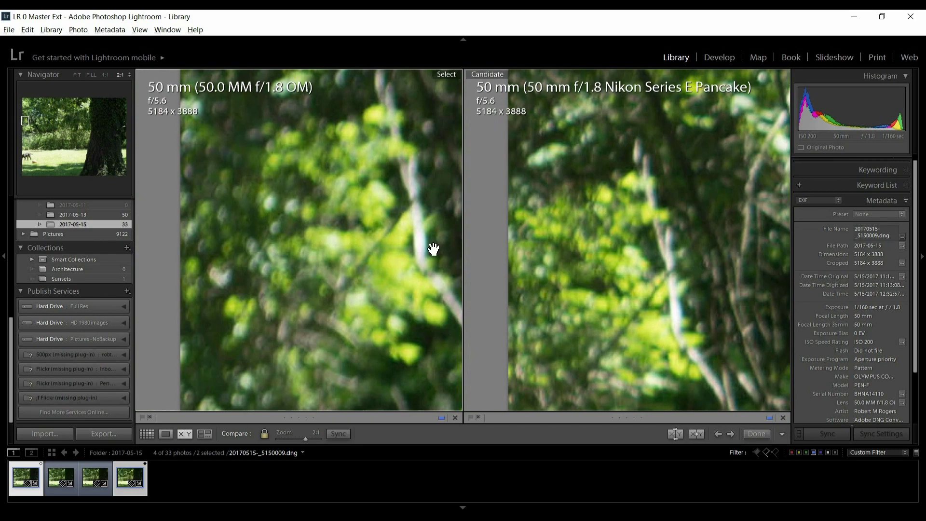
drag(426, 188, 297, 357)
drag(374, 241, 319, 356)
drag(383, 256, 320, 363)
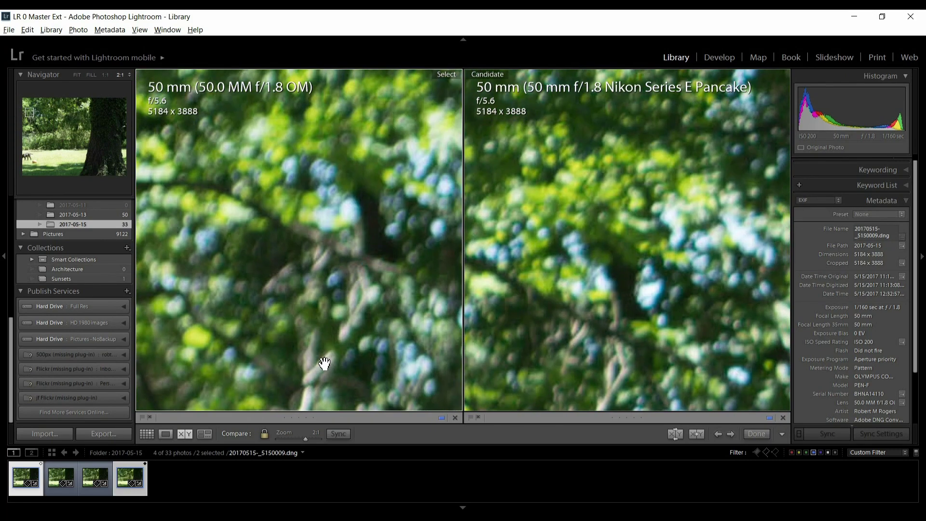
drag(399, 265, 352, 343)
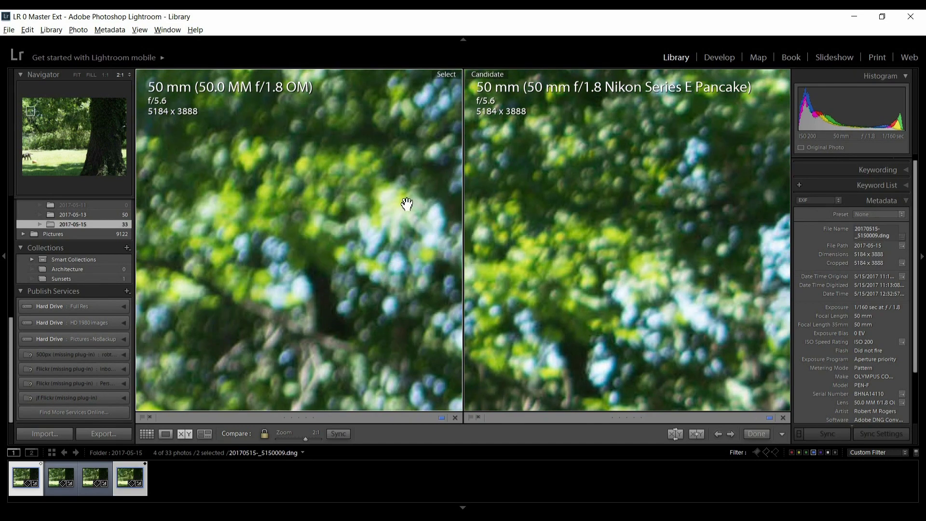
drag(407, 203, 344, 311)
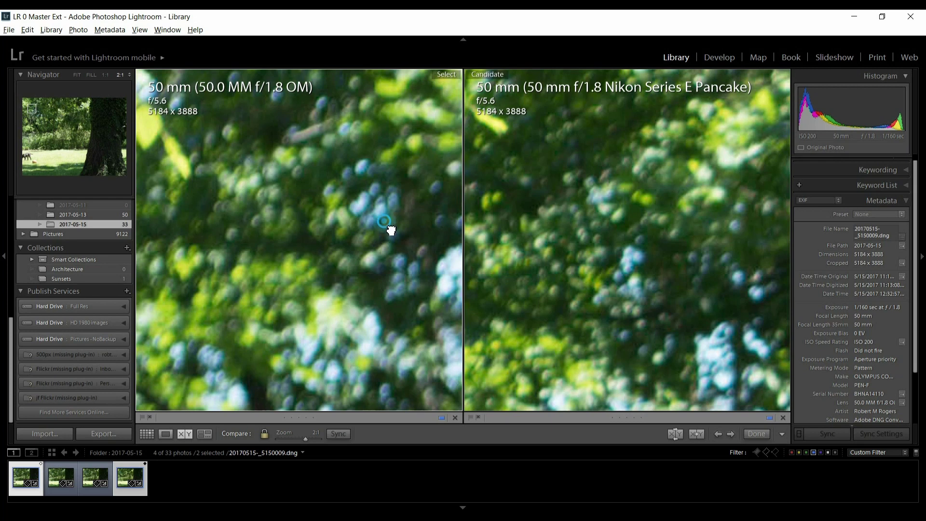
drag(388, 230, 383, 251)
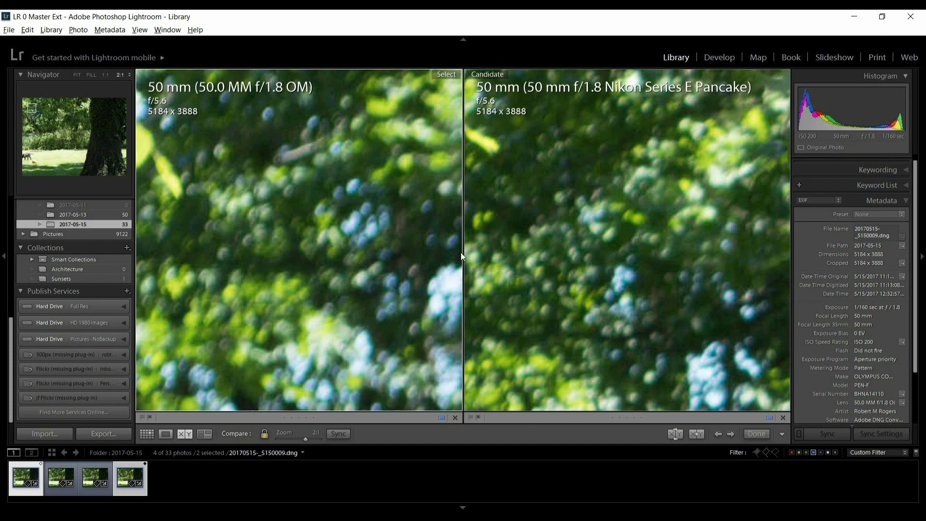
click(365, 257)
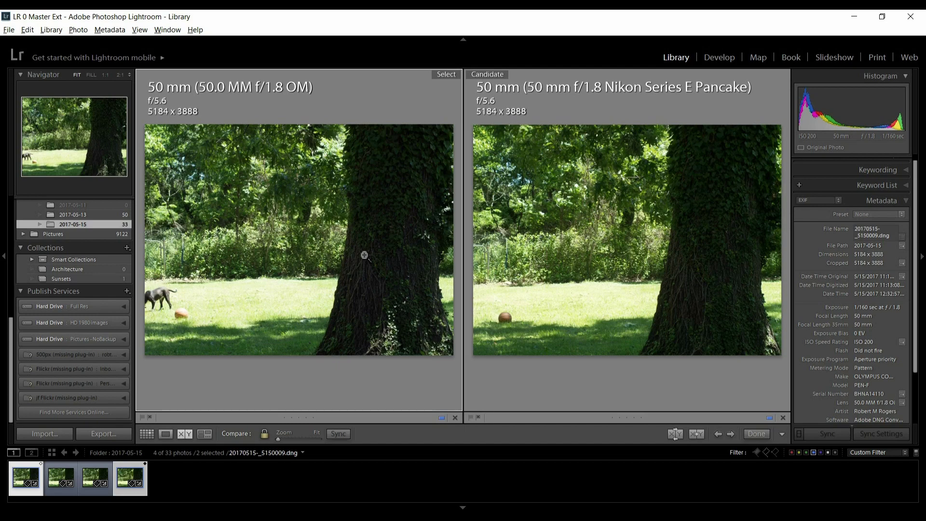
- Return to the grid, open the 2017-05-13 folder and remove the blue label filter
key(g)
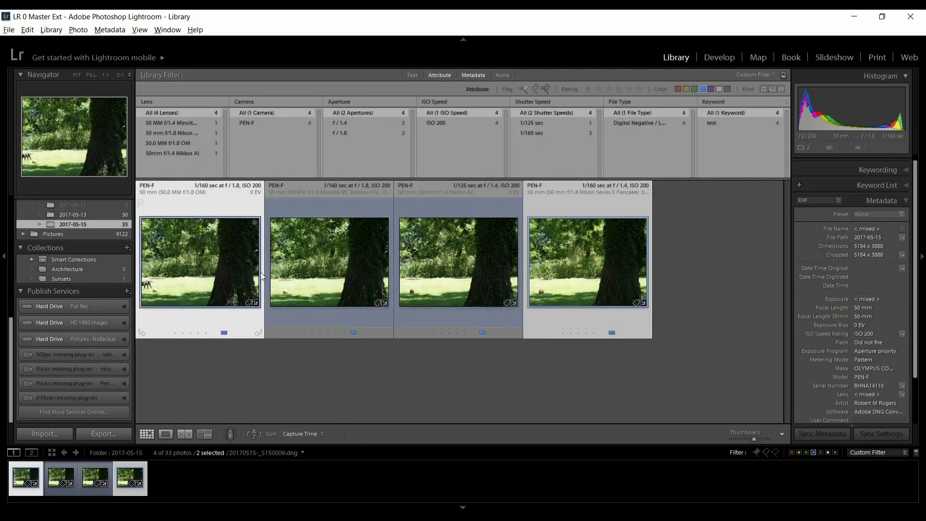
click(103, 217)
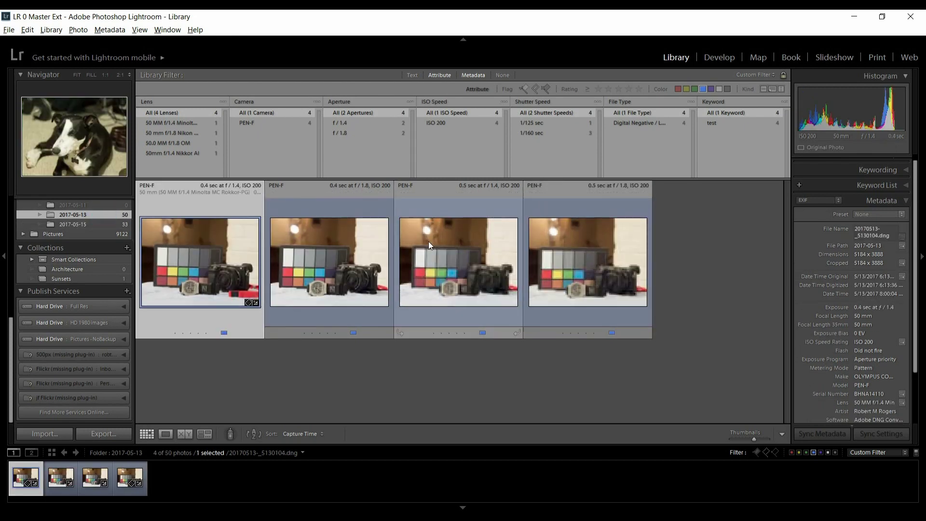
click(705, 86)
- Find the Nikon Series E Pancake watch close-up near the end of the grid and open it as a single large photo
scroll(611, 314, down, 10)
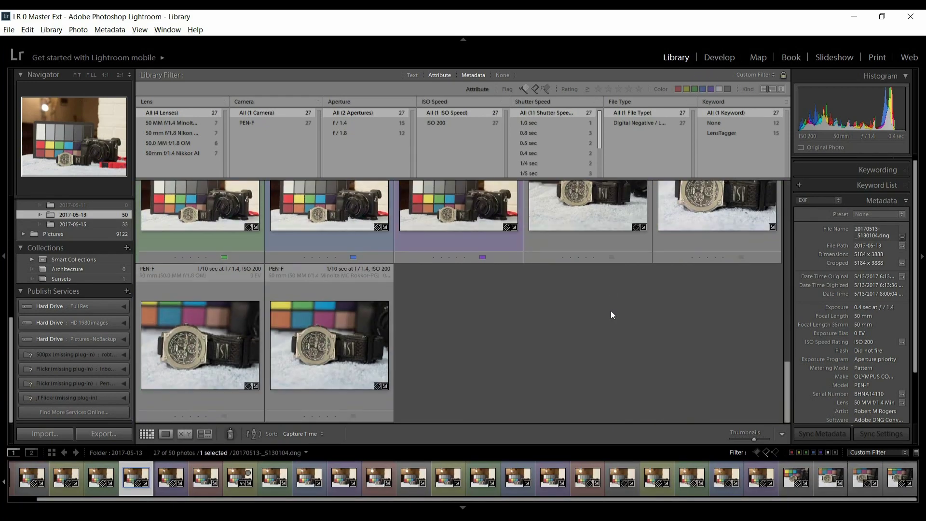
scroll(611, 310, up, 3)
click(610, 311)
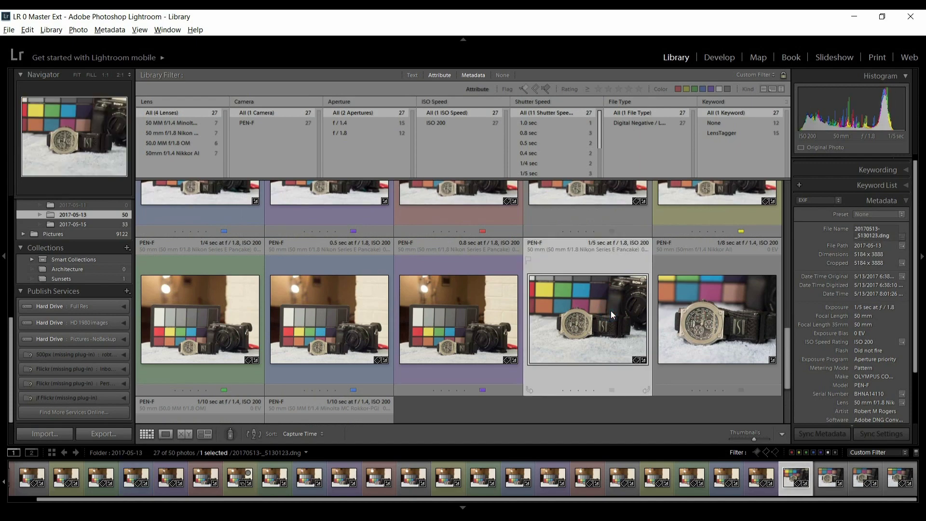
double_click(610, 310)
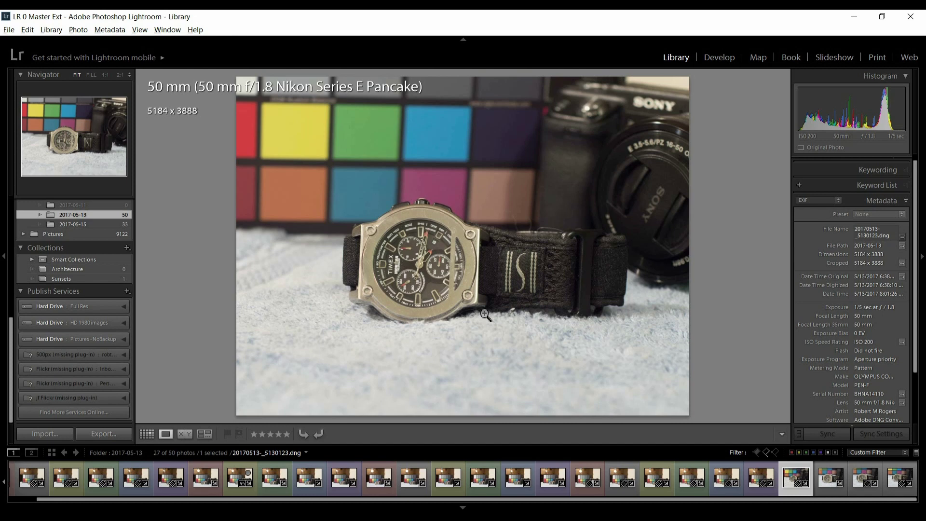
- Alternate between the Nikkor AI and OM watch close-ups to compare their rendering and background blur
key(Right)
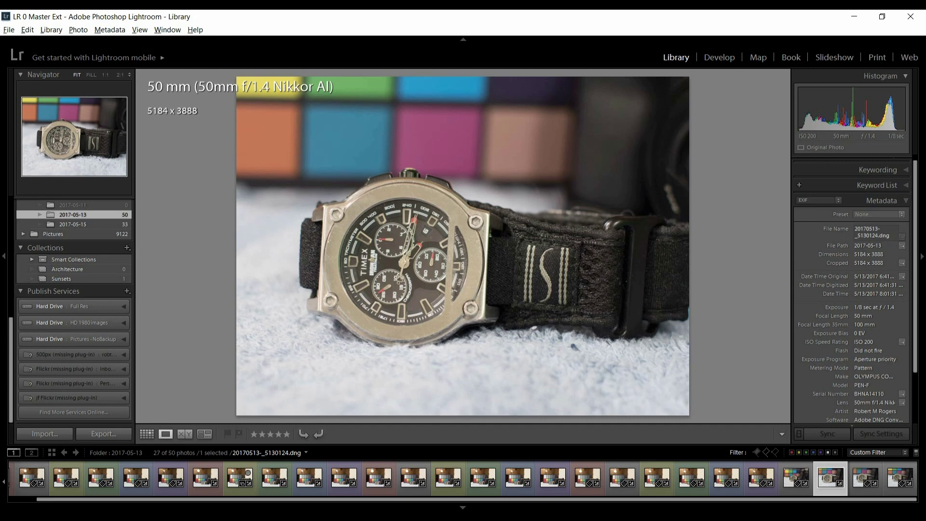
click(865, 477)
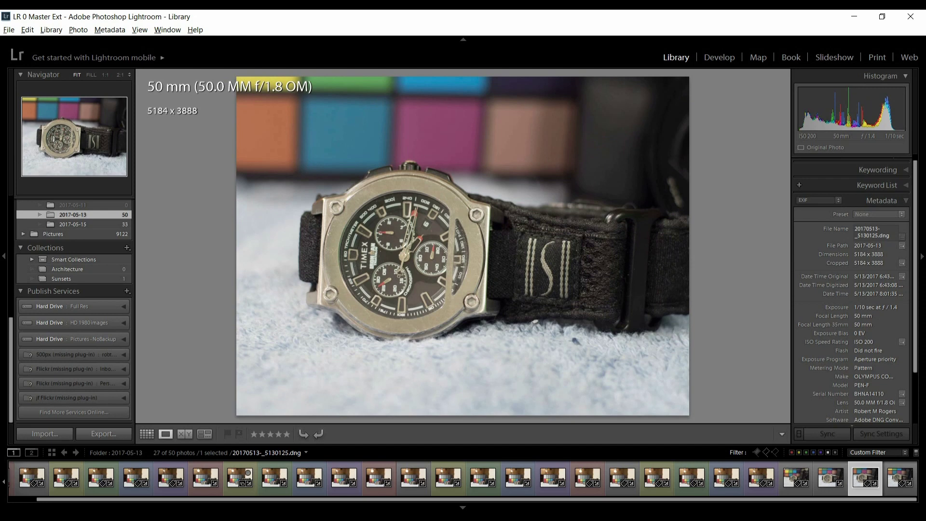
key(Left)
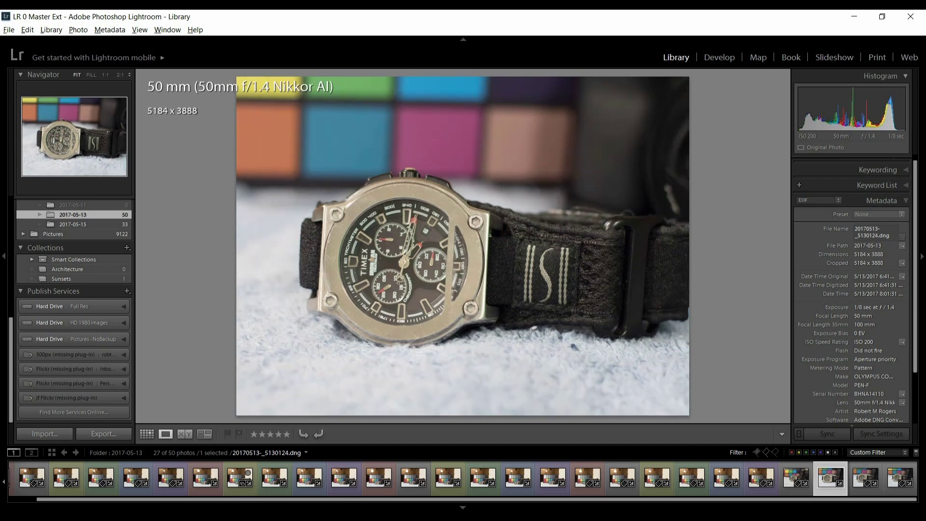
key(Right)
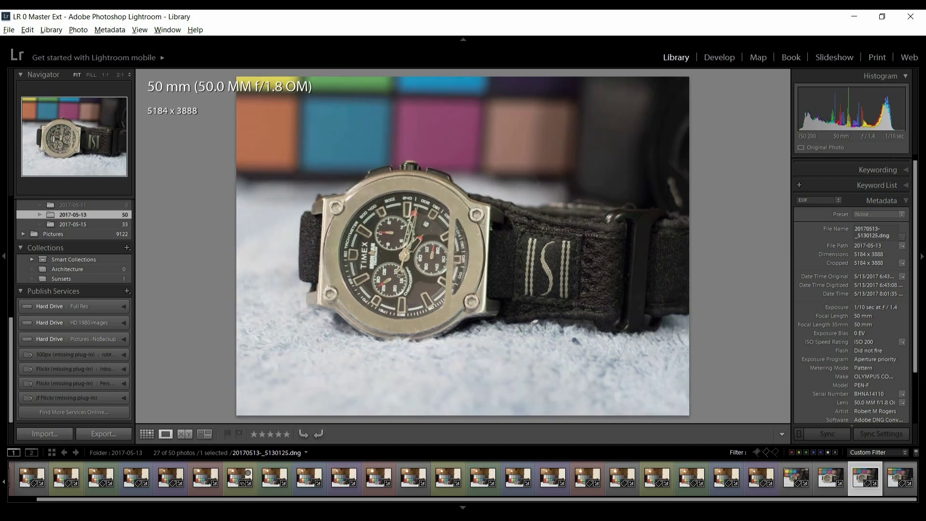
key(Left)
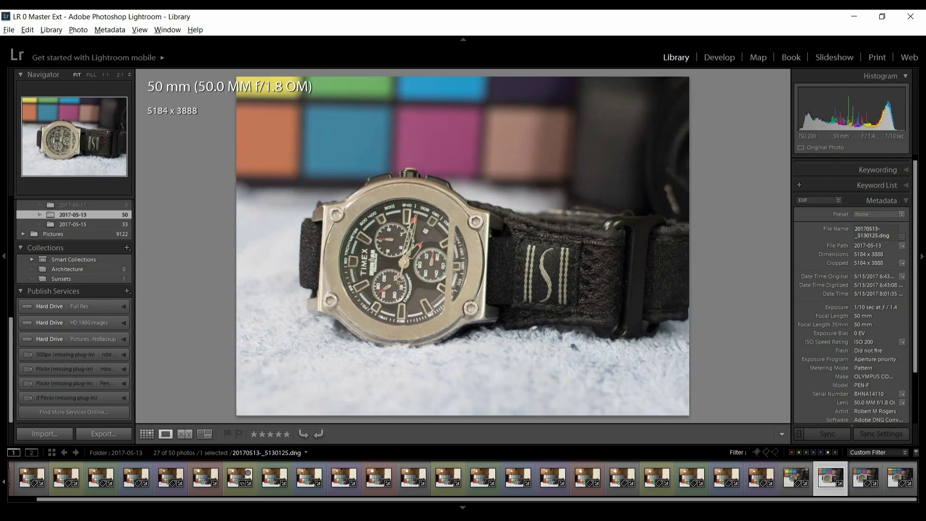
key(Right)
key(Left)
key(Right)
key(Left)
key(Right)
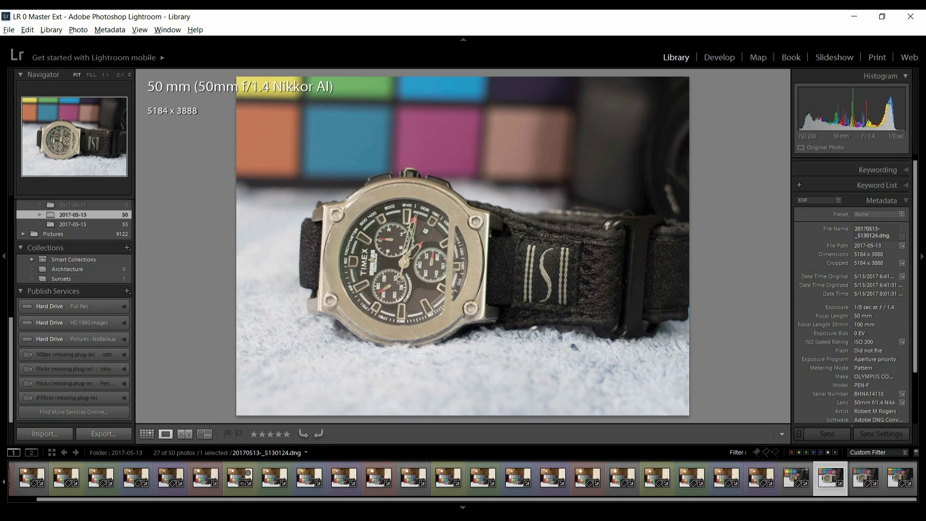
- Step through the Nikkor AI, OM and Minolta MC Rokkor-PG watch close-ups to compare their rendering and background blur
key(Left)
key(Right)
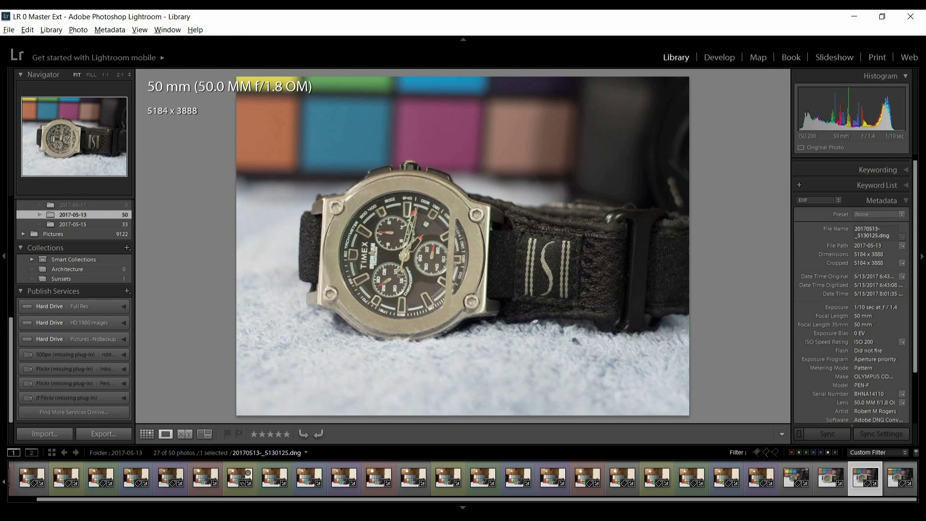
key(Right)
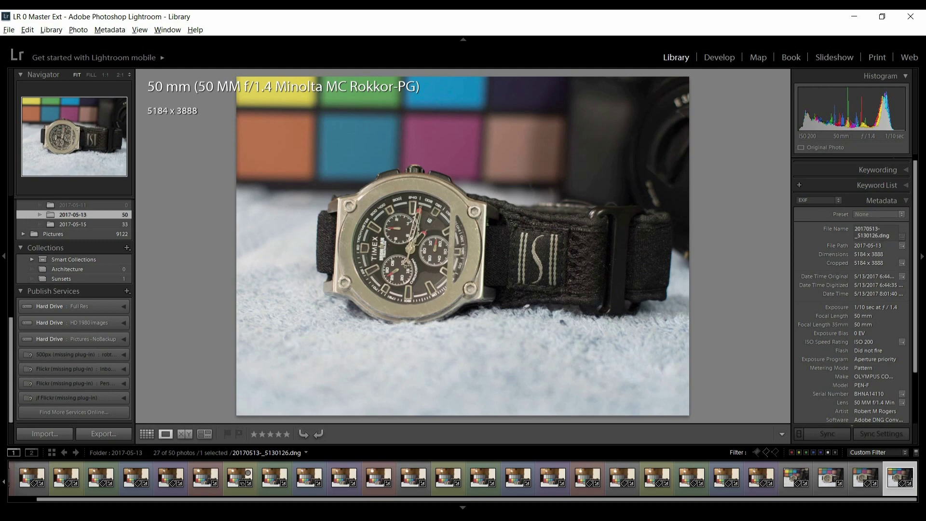
- Select the four watch close-ups from the Nikon Series E Pancake through the Minolta MC Rokkor-PG and show them together in Survey view
key(Left)
key(Left)
key(Left)
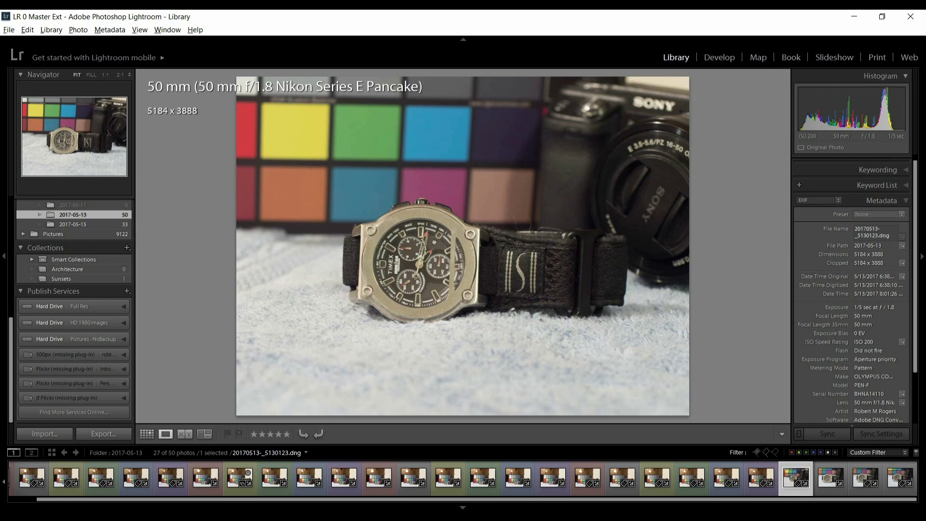
key(shift+Right)
key(shift+Right)
key(shift+Right)
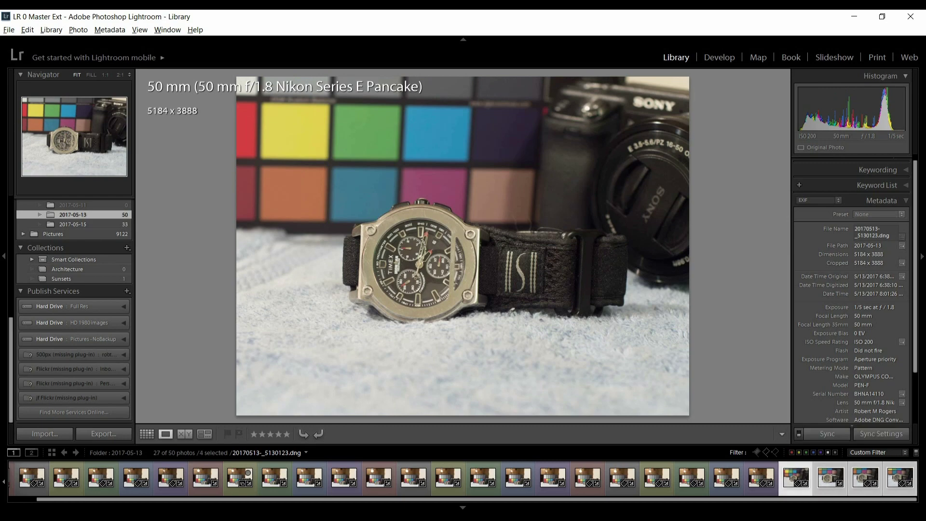
click(205, 433)
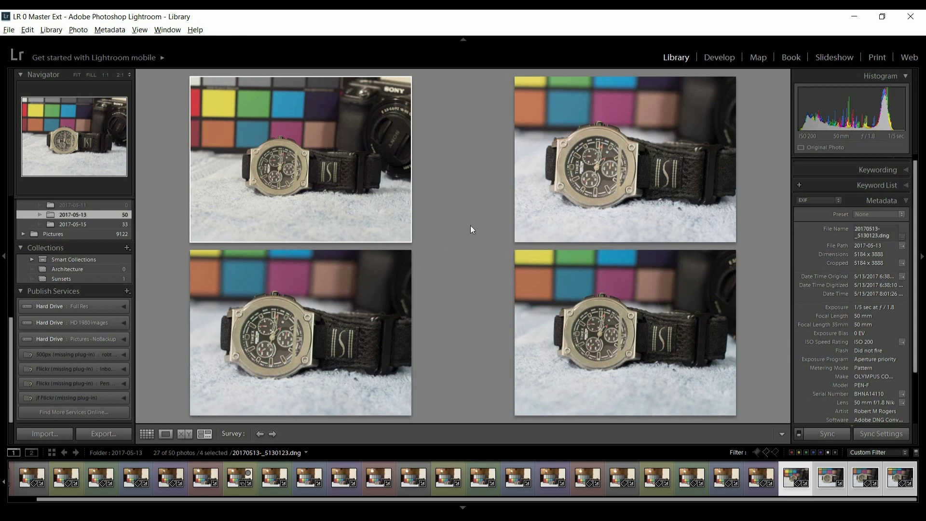
- Make the OM watch close-up the active photo, view it alone at large size, and return to the grid
click(377, 305)
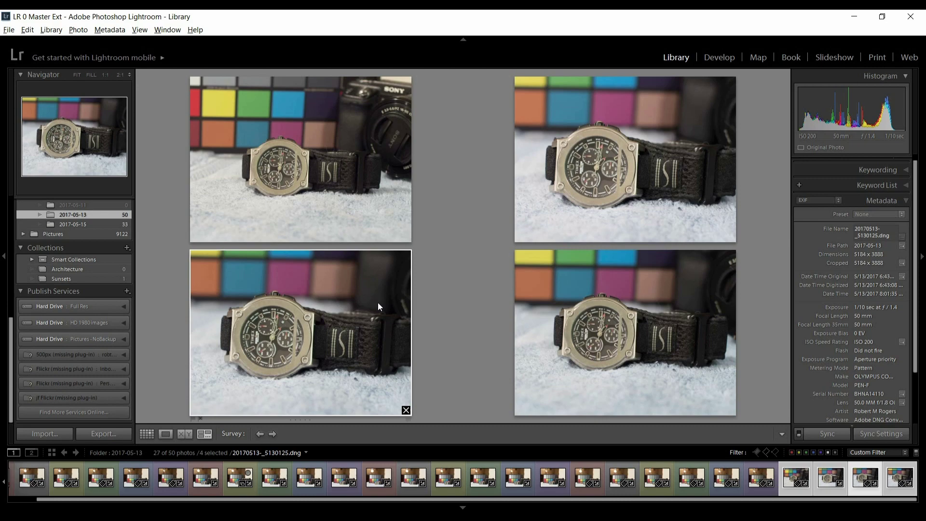
click(166, 433)
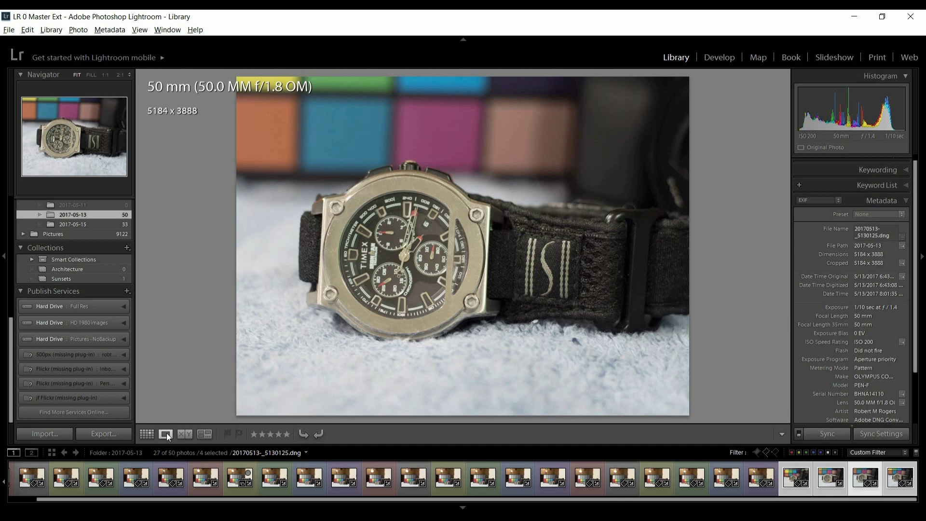
key(g)
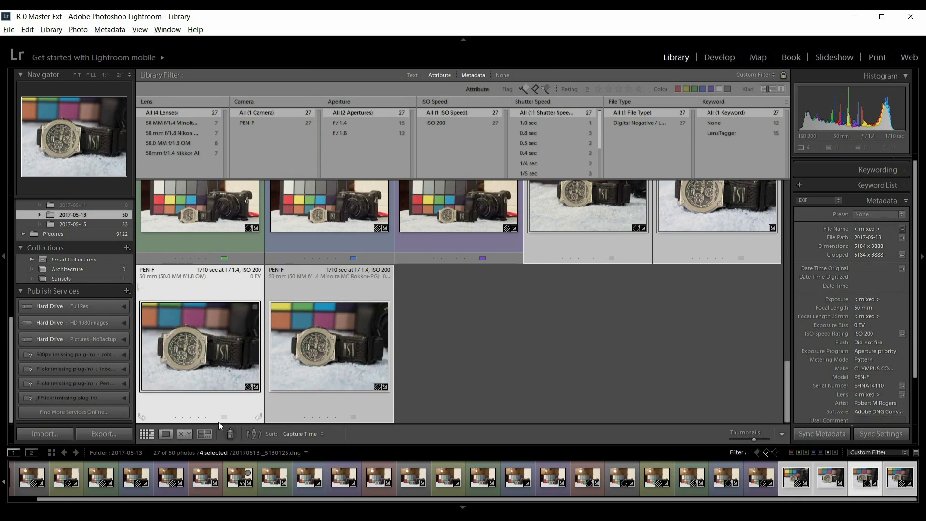
scroll(442, 346, up, 5)
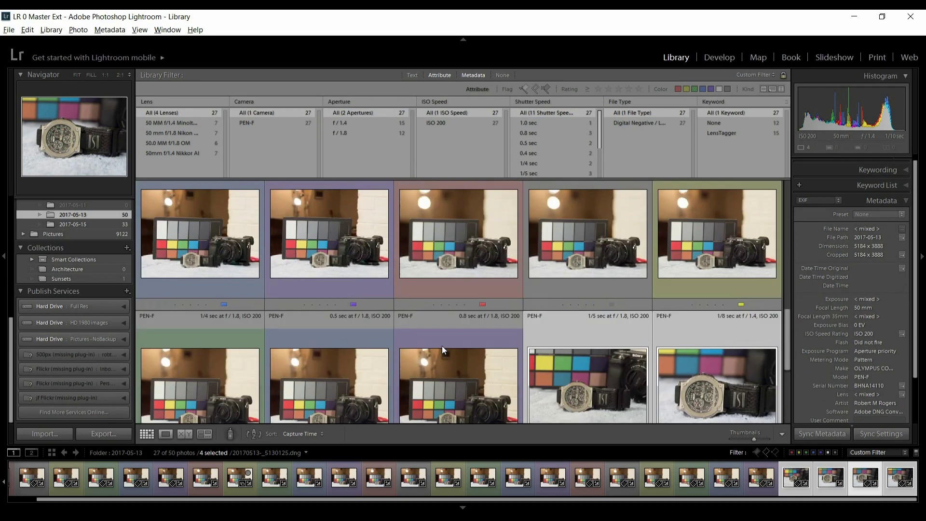
scroll(441, 345, down, 4)
scroll(443, 349, down, 1)
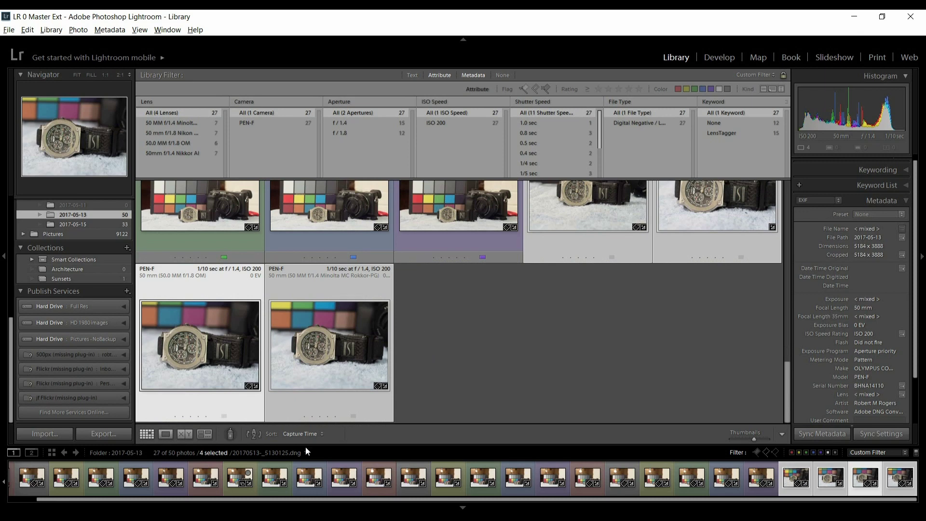
- Switch to IrfanView, close its studio.jpg image, and go to the 15 50mm shootout folder in File Explorer
click(62, 464)
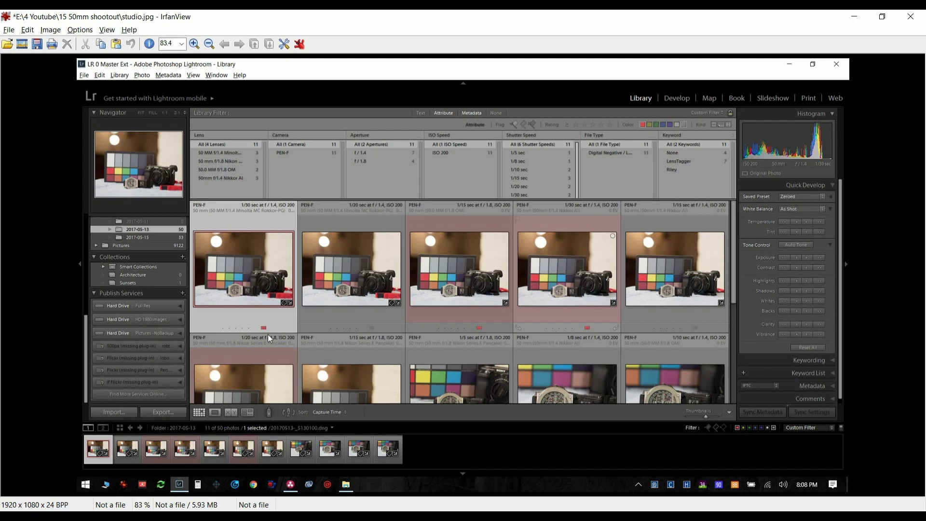
click(910, 18)
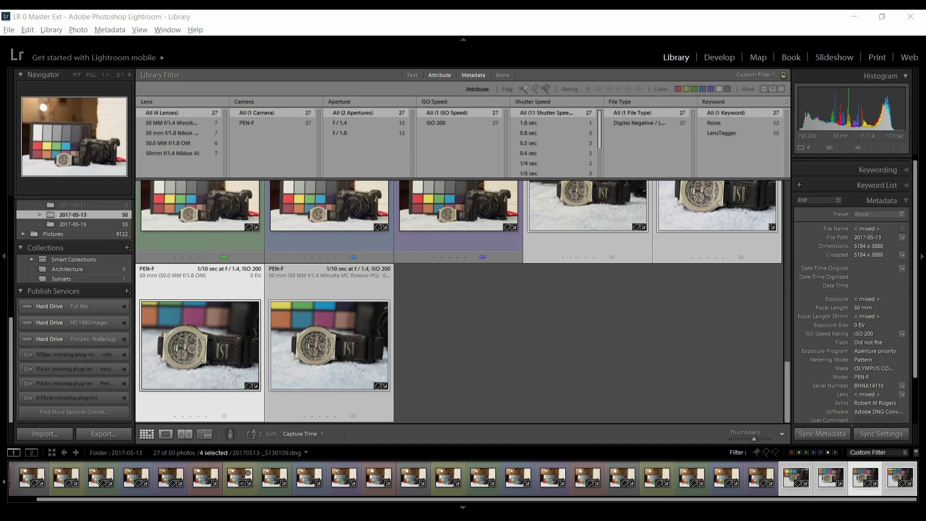
mouse_move(324, 519)
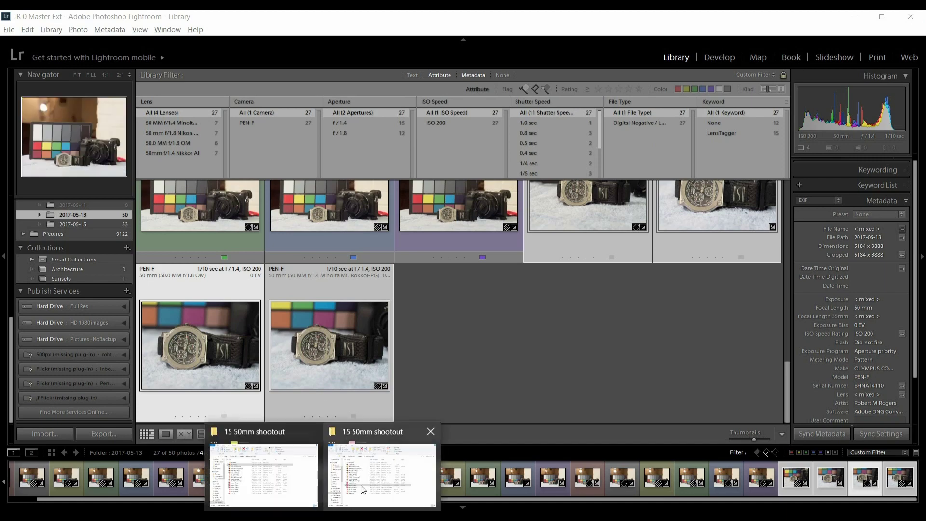